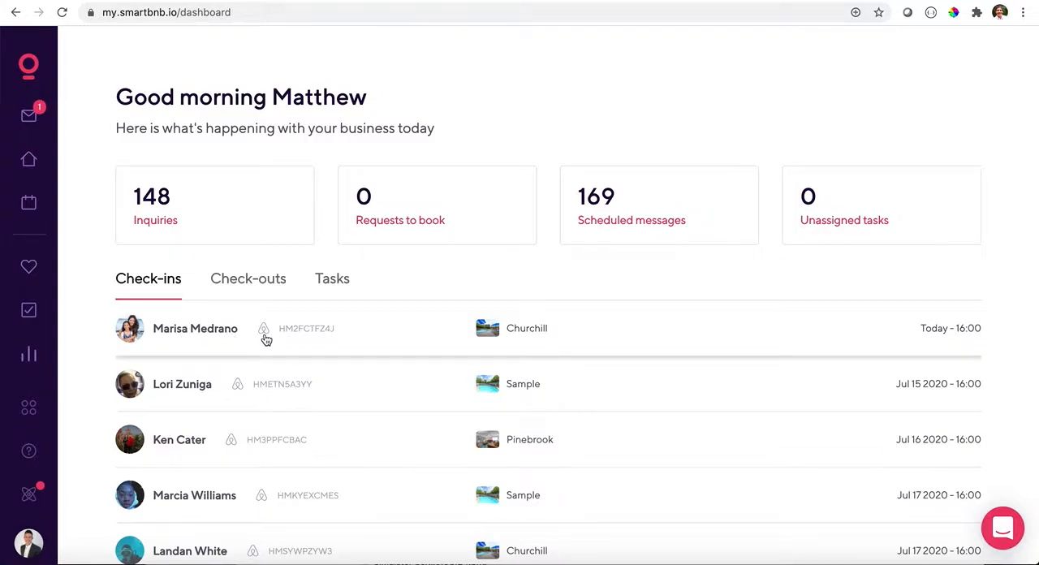
- Open today's Churchill check-in and review its guest insights, reservation details and listing description
{"action": "left_click", "coordinate": [213, 335]}
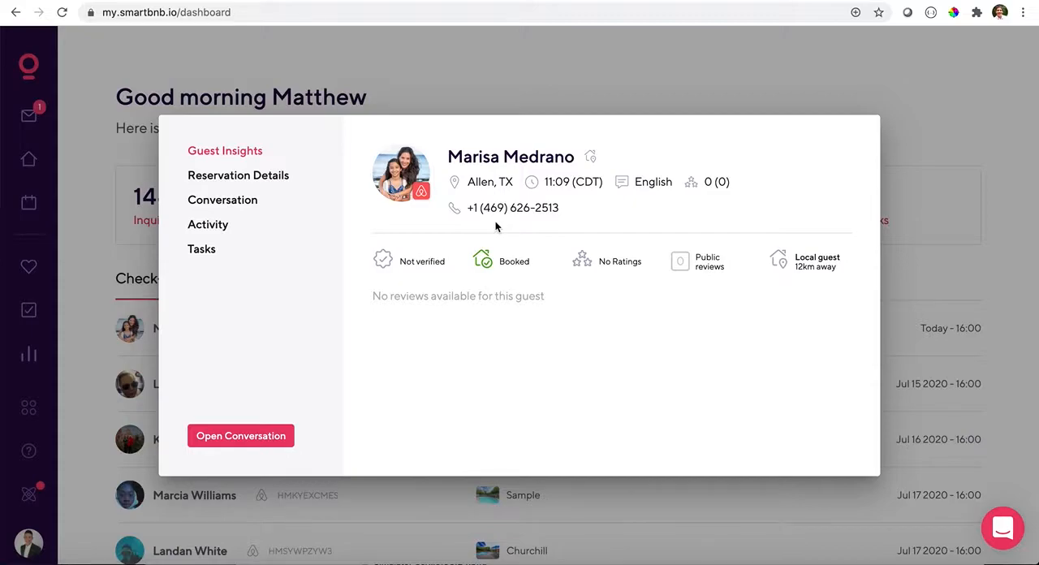
{"action": "left_click", "coordinate": [253, 177]}
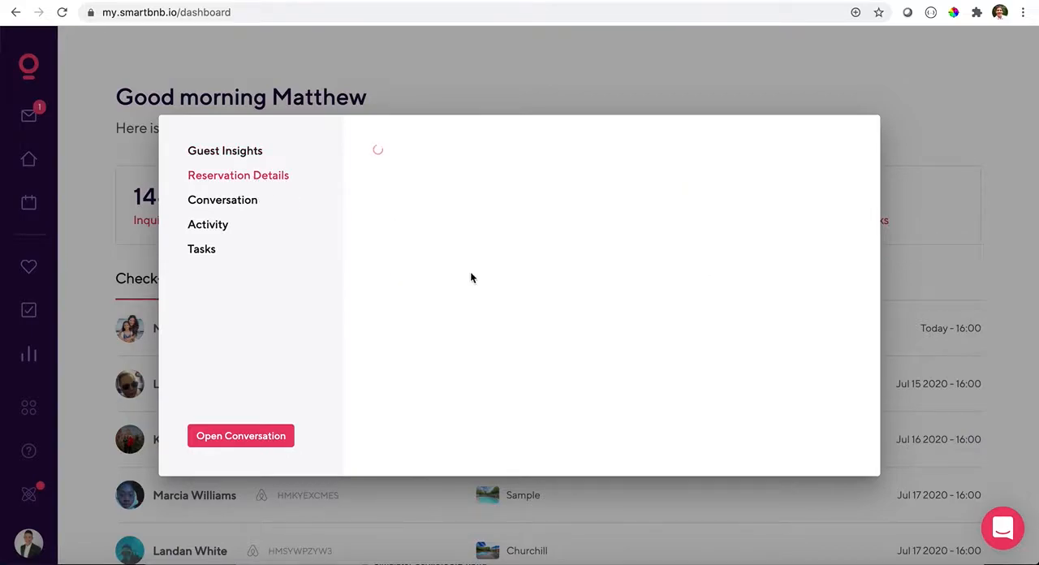
{"action": "scroll", "coordinate": [479, 280], "scroll_direction": "down", "scroll_amount": 10}
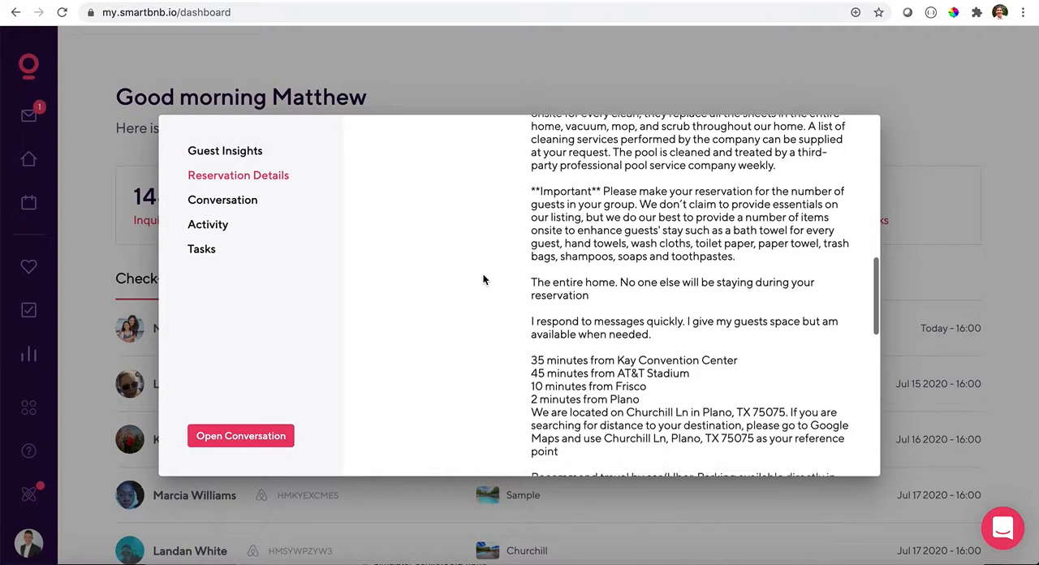
{"action": "scroll", "coordinate": [483, 279], "scroll_direction": "up", "scroll_amount": 5}
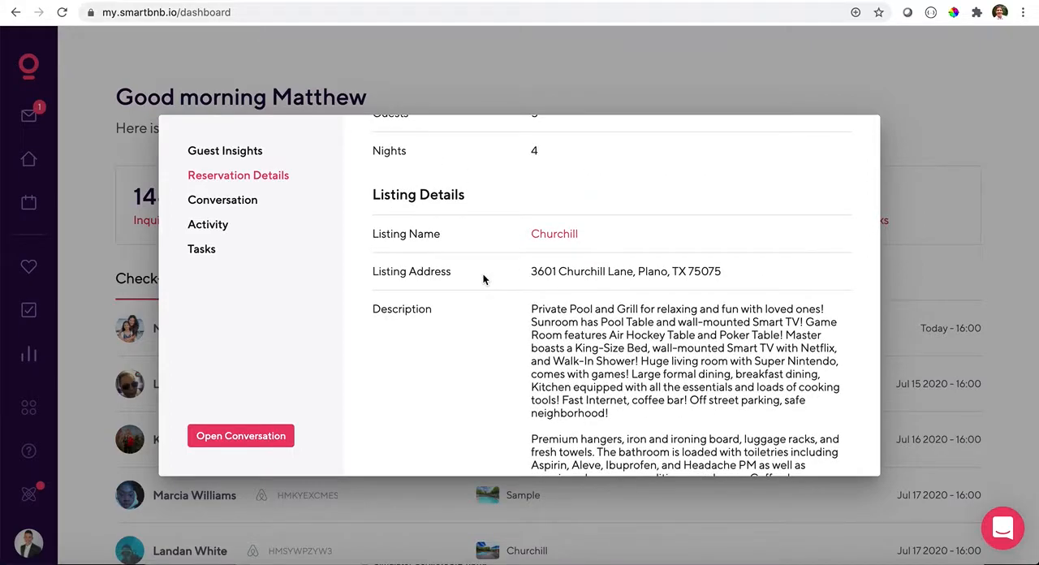
{"action": "scroll", "coordinate": [483, 280], "scroll_direction": "down", "scroll_amount": 5}
{"action": "scroll", "coordinate": [482, 279], "scroll_direction": "up", "scroll_amount": 3}
{"action": "scroll", "coordinate": [573, 288], "scroll_direction": "down", "scroll_amount": 3}
{"action": "scroll", "coordinate": [573, 288], "scroll_direction": "down", "scroll_amount": 10}
- Review the Churchill reservation's conversation, activity and tasks, and close its details
{"action": "left_click", "coordinate": [242, 203]}
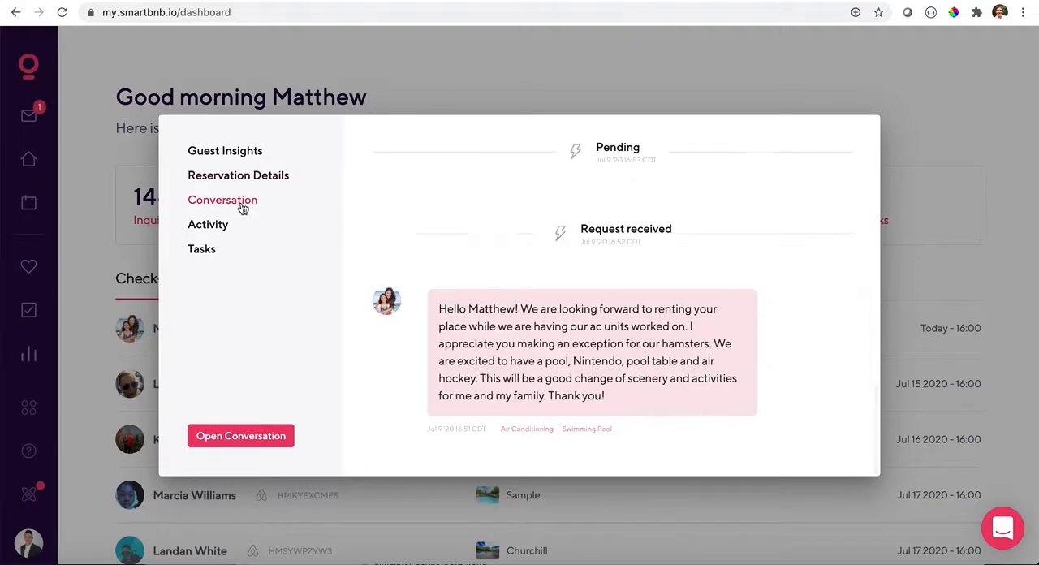
{"action": "left_click", "coordinate": [217, 227]}
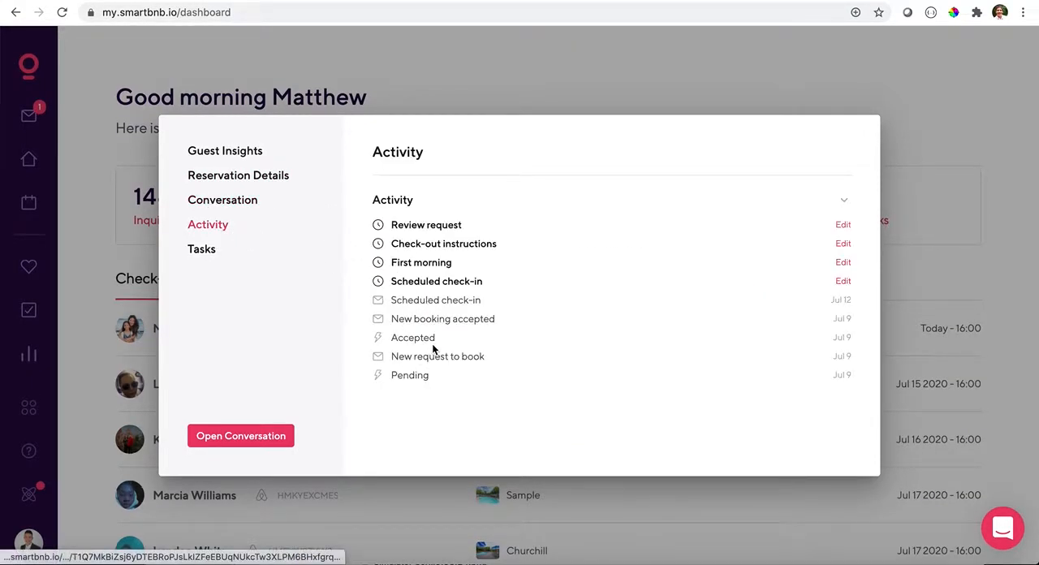
{"action": "left_click", "coordinate": [210, 254]}
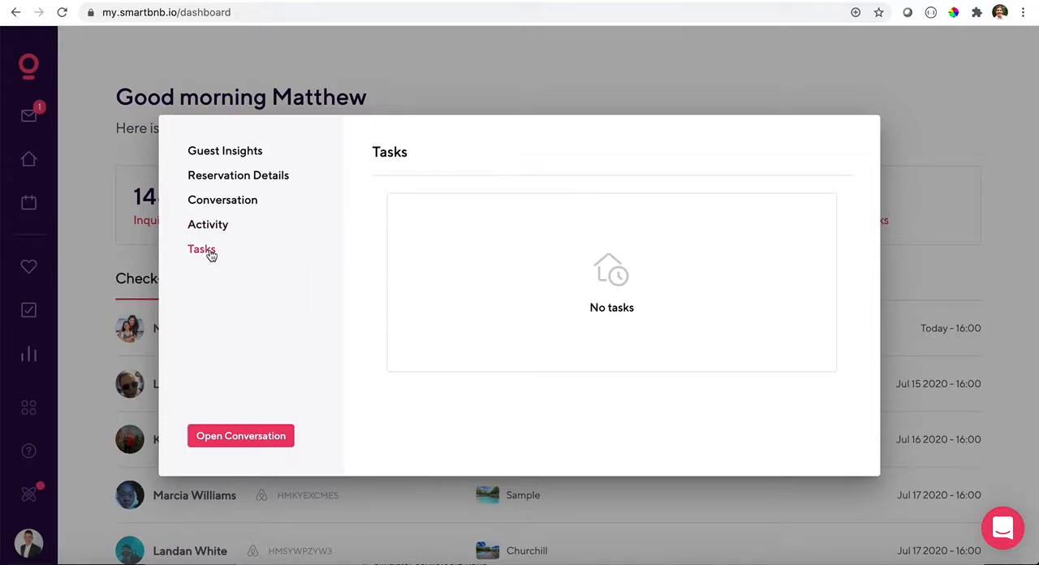
{"action": "left_click", "coordinate": [498, 104]}
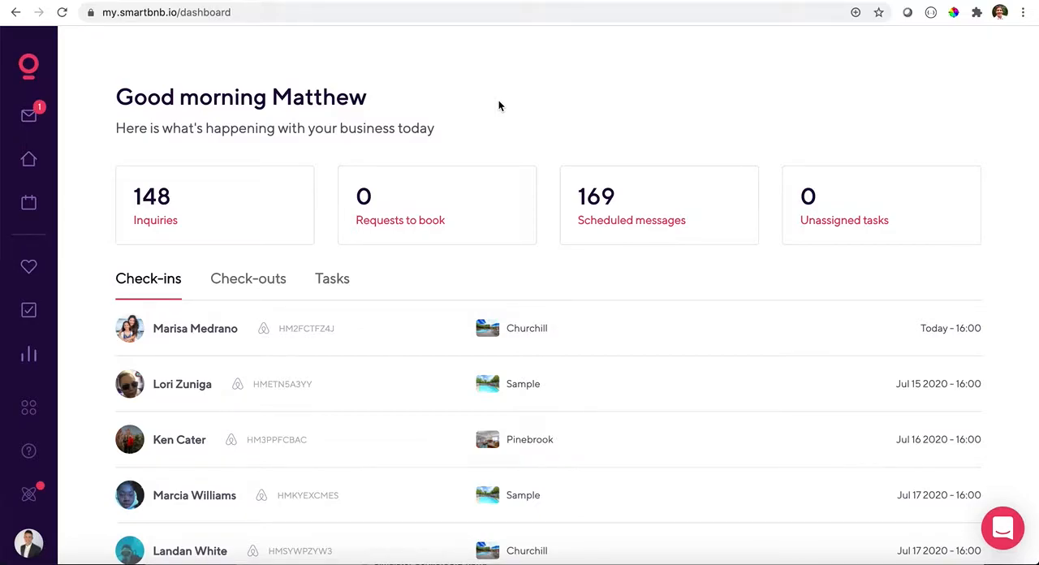
- Review the upcoming check-outs and the assigned tasks on the dashboard
{"action": "left_click", "coordinate": [242, 281]}
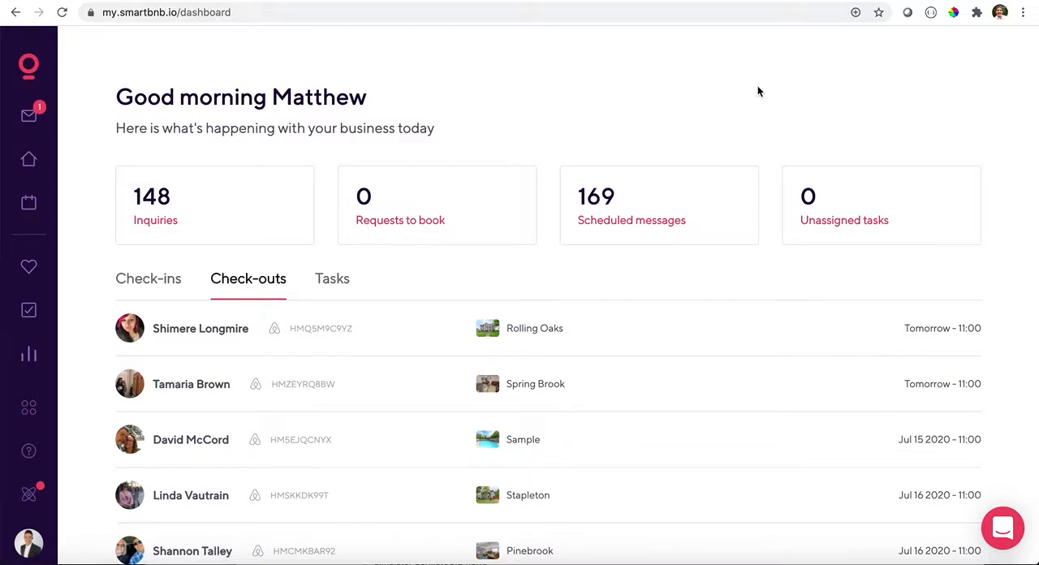
{"action": "left_click", "coordinate": [346, 280]}
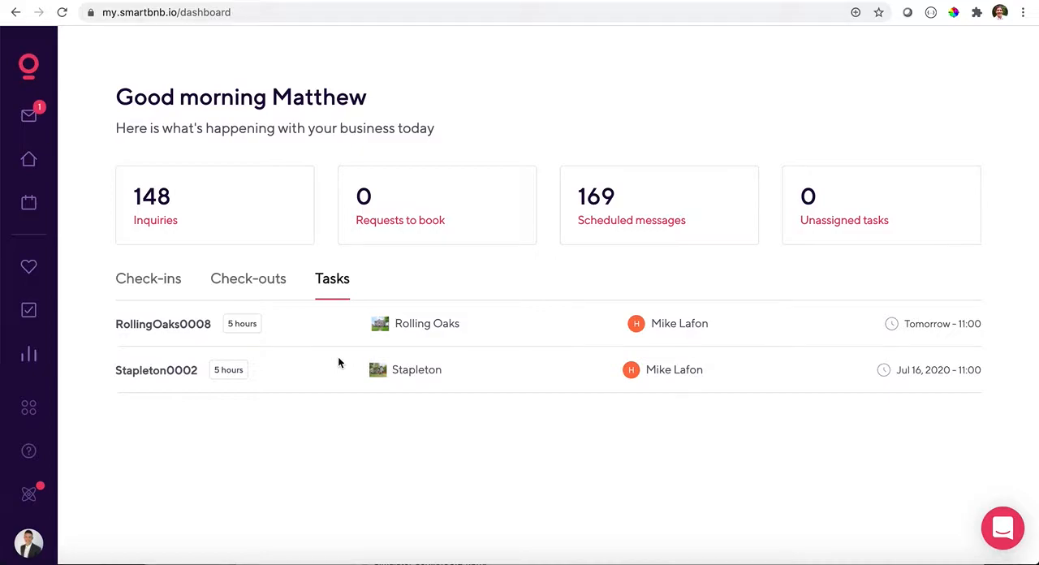
{"action": "left_click", "coordinate": [29, 65]}
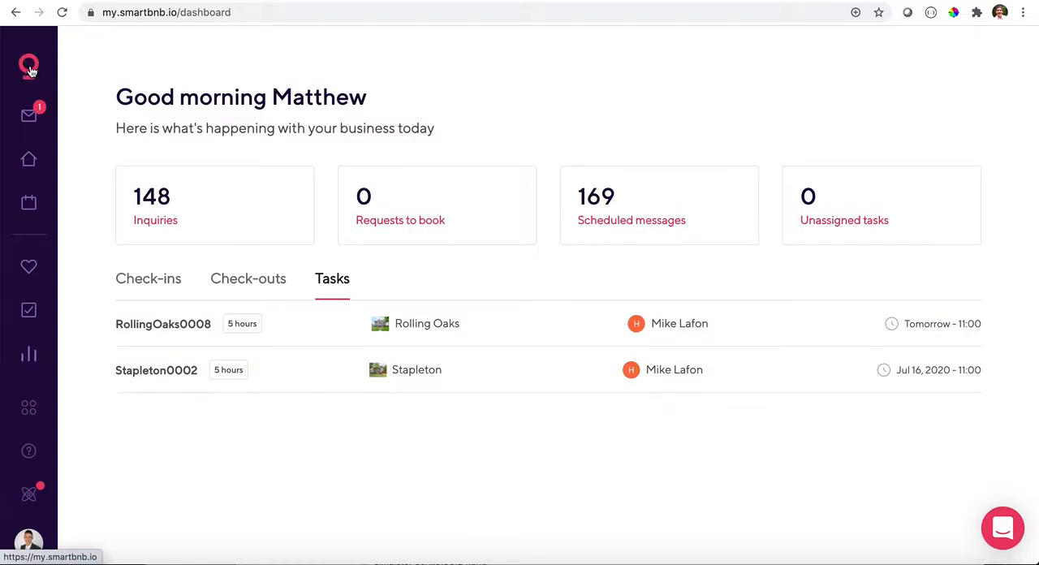
- Open the inbox and view the first conversation in All Messages, for the Pinebrook reservation
{"action": "left_click", "coordinate": [29, 118]}
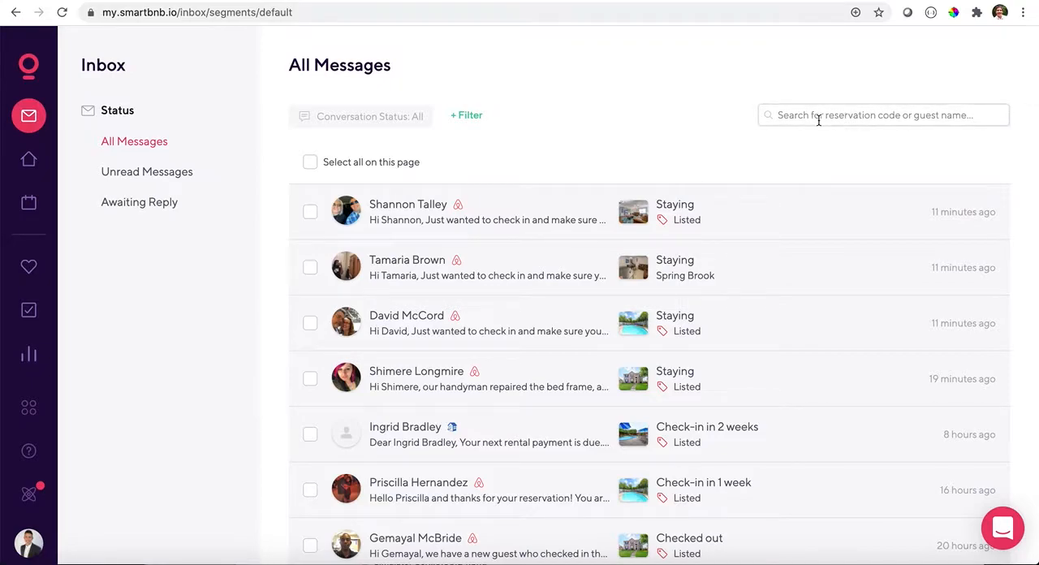
{"action": "left_click", "coordinate": [507, 212]}
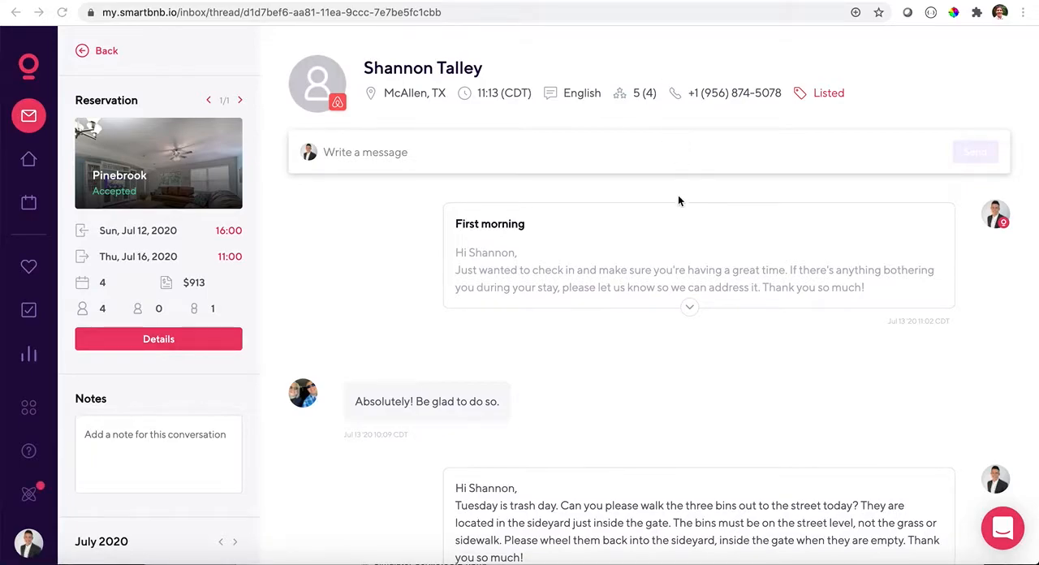
{"action": "scroll", "coordinate": [677, 197], "scroll_direction": "down", "scroll_amount": 1}
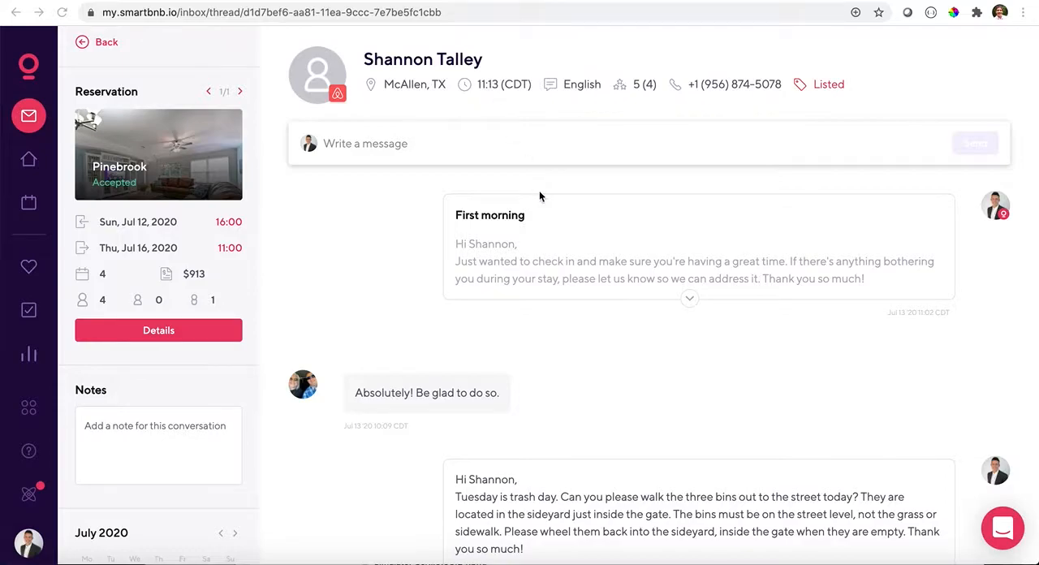
{"action": "scroll", "coordinate": [539, 190], "scroll_direction": "down", "scroll_amount": 1}
{"action": "scroll", "coordinate": [466, 91], "scroll_direction": "up", "scroll_amount": 1}
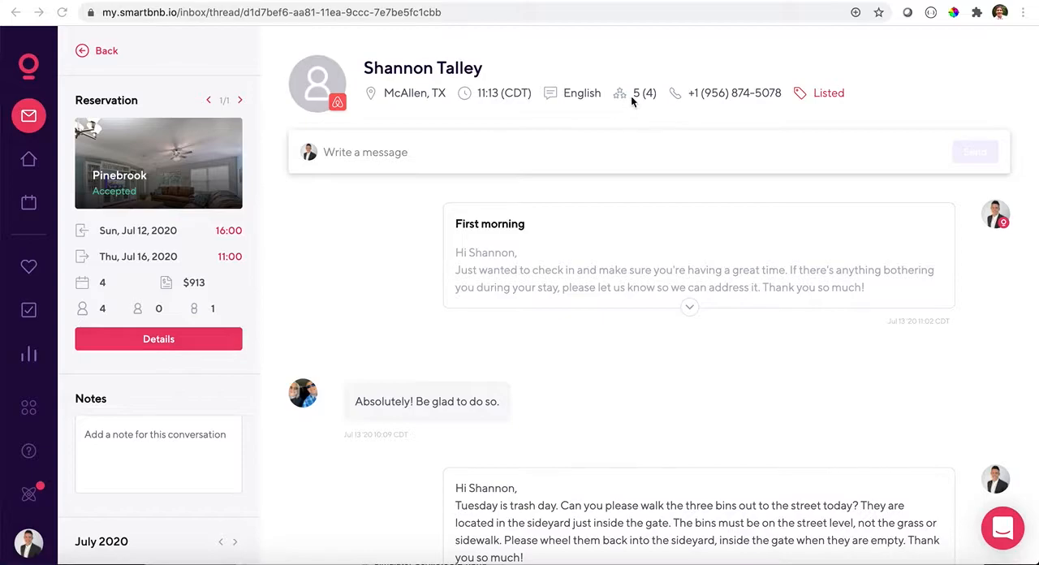
- Read through the Pinebrook guest's message history, including the photo and the automated check-in and booking messages
{"action": "scroll", "coordinate": [605, 258], "scroll_direction": "down", "scroll_amount": 1}
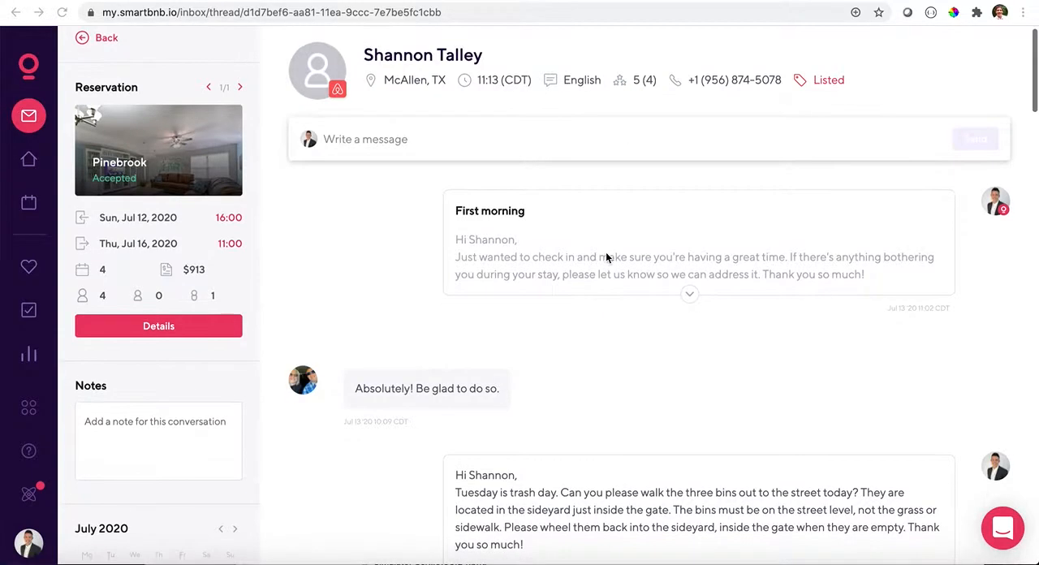
{"action": "scroll", "coordinate": [606, 258], "scroll_direction": "down", "scroll_amount": 1}
{"action": "scroll", "coordinate": [463, 252], "scroll_direction": "down", "scroll_amount": 5}
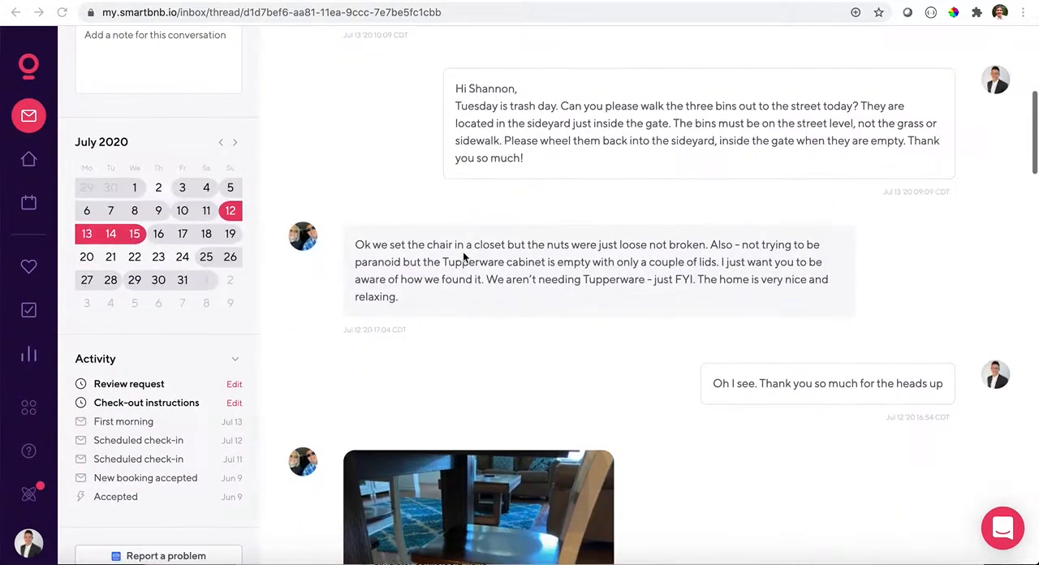
{"action": "scroll", "coordinate": [463, 252], "scroll_direction": "down", "scroll_amount": 5}
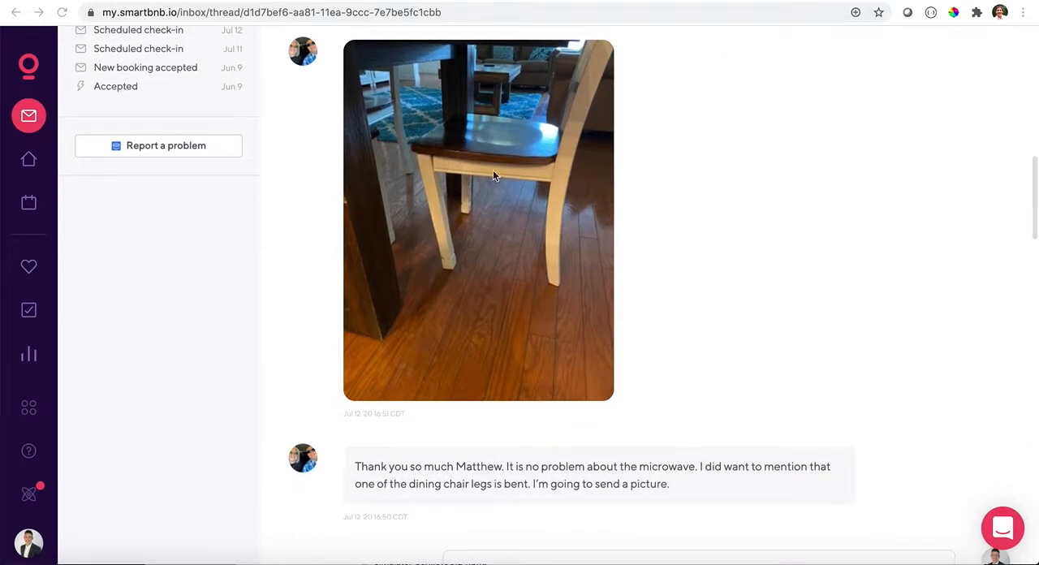
{"action": "scroll", "coordinate": [493, 231], "scroll_direction": "down", "scroll_amount": 15}
{"action": "scroll", "coordinate": [494, 232], "scroll_direction": "down", "scroll_amount": 11}
{"action": "scroll", "coordinate": [494, 232], "scroll_direction": "up", "scroll_amount": 10}
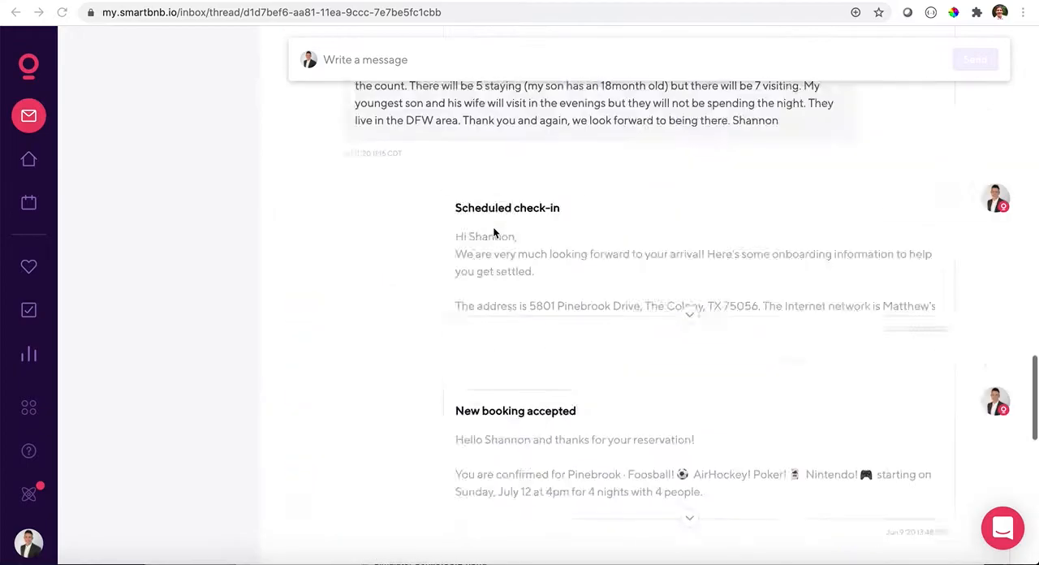
{"action": "scroll", "coordinate": [493, 232], "scroll_direction": "up", "scroll_amount": 20}
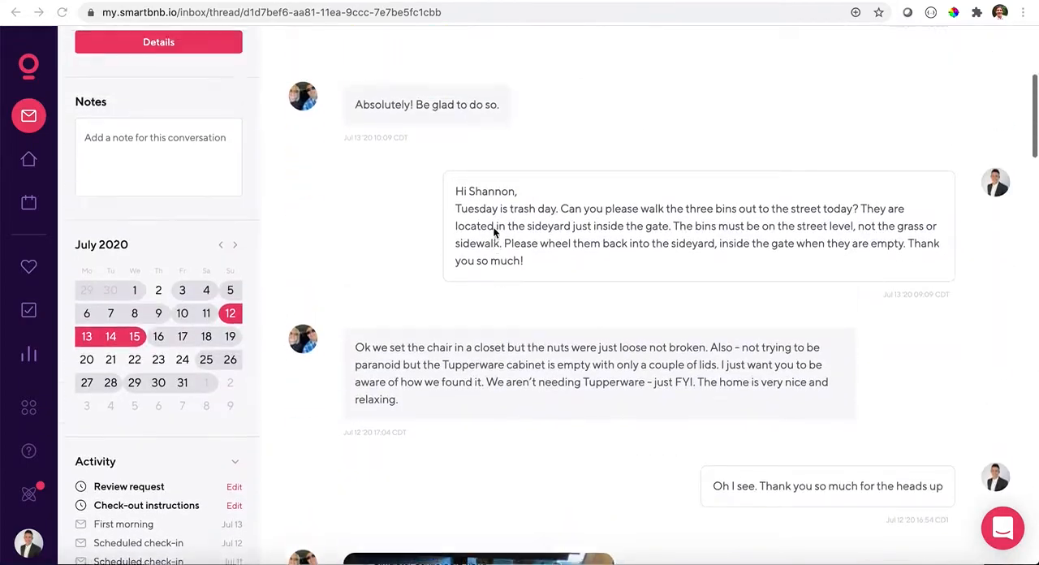
{"action": "scroll", "coordinate": [493, 232], "scroll_direction": "up", "scroll_amount": 3}
- Examine the Pinebrook conversation's activity list of sent and scheduled messages, its July 2020 calendar and its reservation summary
{"action": "scroll", "coordinate": [492, 232], "scroll_direction": "down", "scroll_amount": 5}
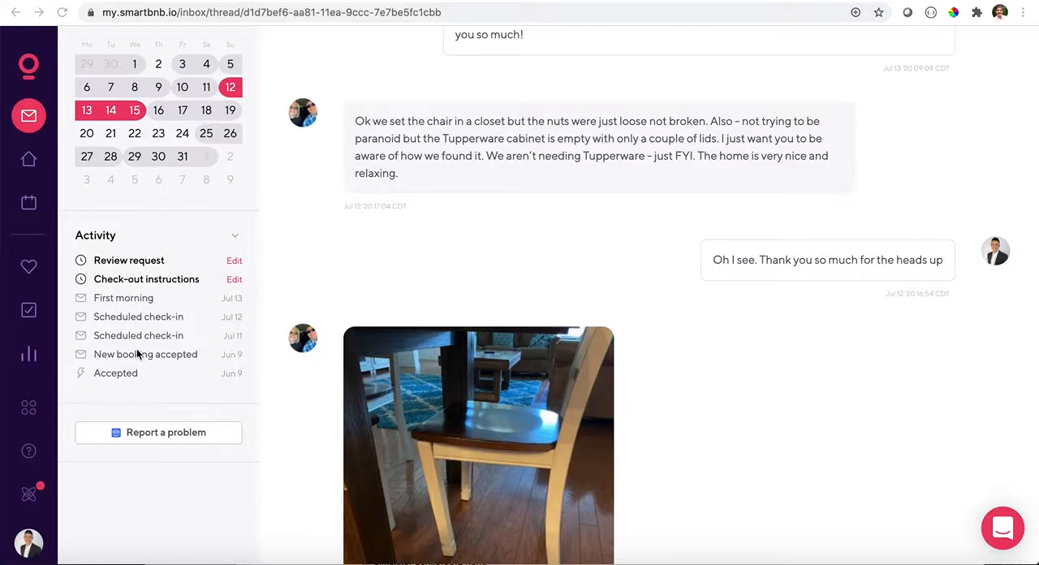
{"action": "scroll", "coordinate": [138, 354], "scroll_direction": "up", "scroll_amount": 1}
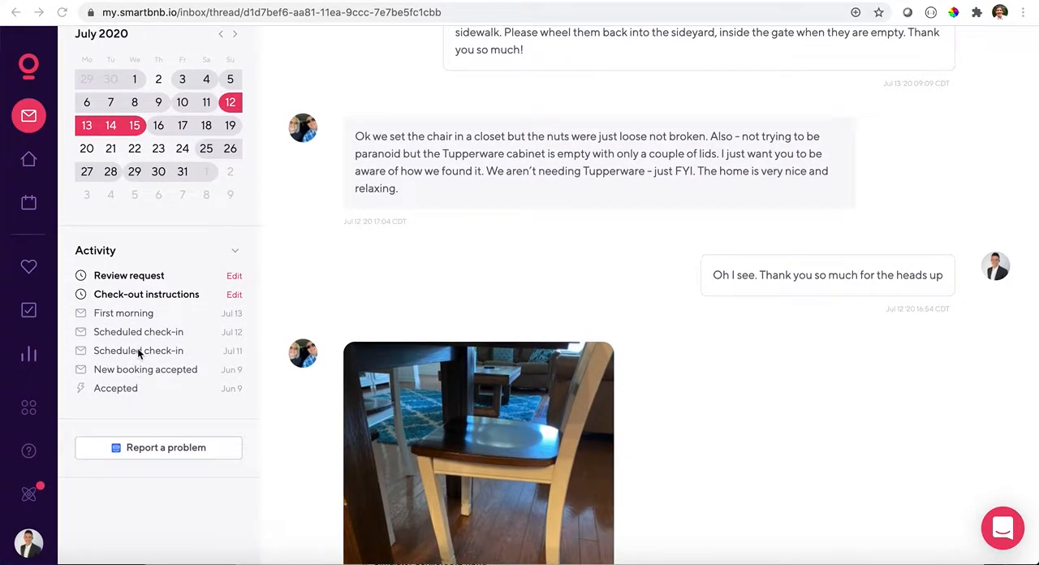
{"action": "scroll", "coordinate": [139, 318], "scroll_direction": "up", "scroll_amount": 3}
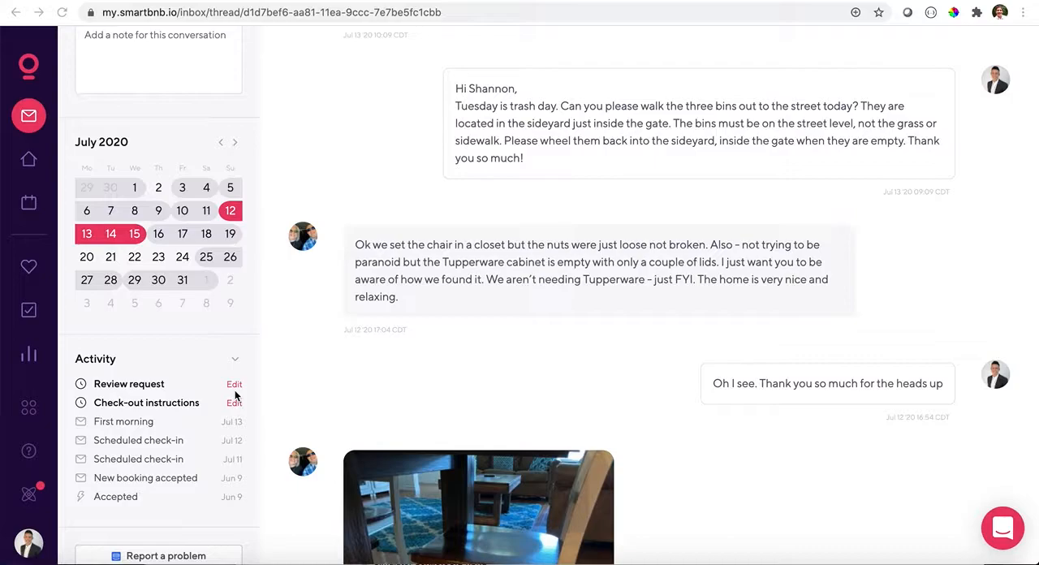
{"action": "scroll", "coordinate": [236, 396], "scroll_direction": "up", "scroll_amount": 1}
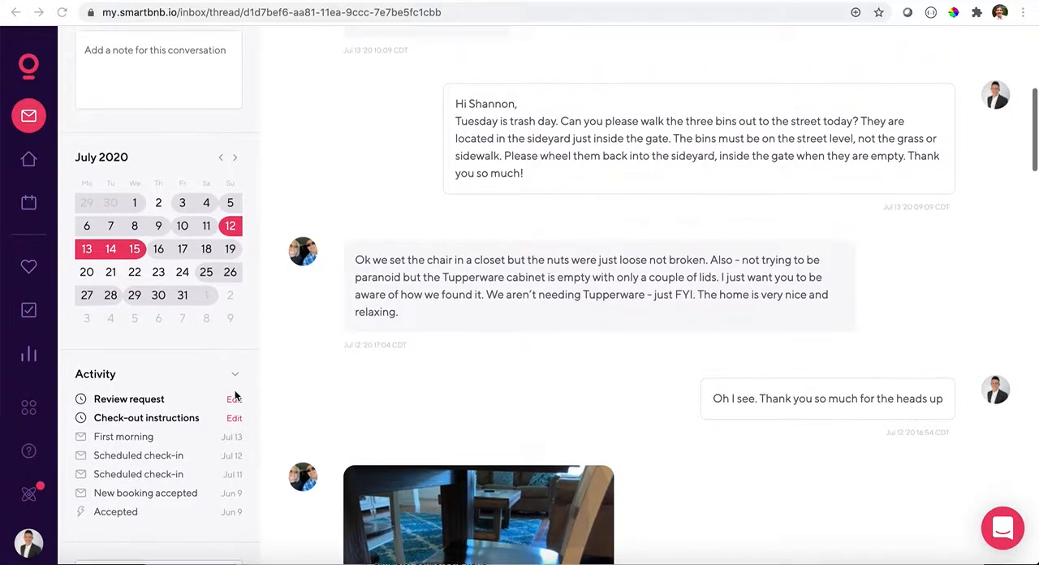
{"action": "scroll", "coordinate": [235, 396], "scroll_direction": "up", "scroll_amount": 3}
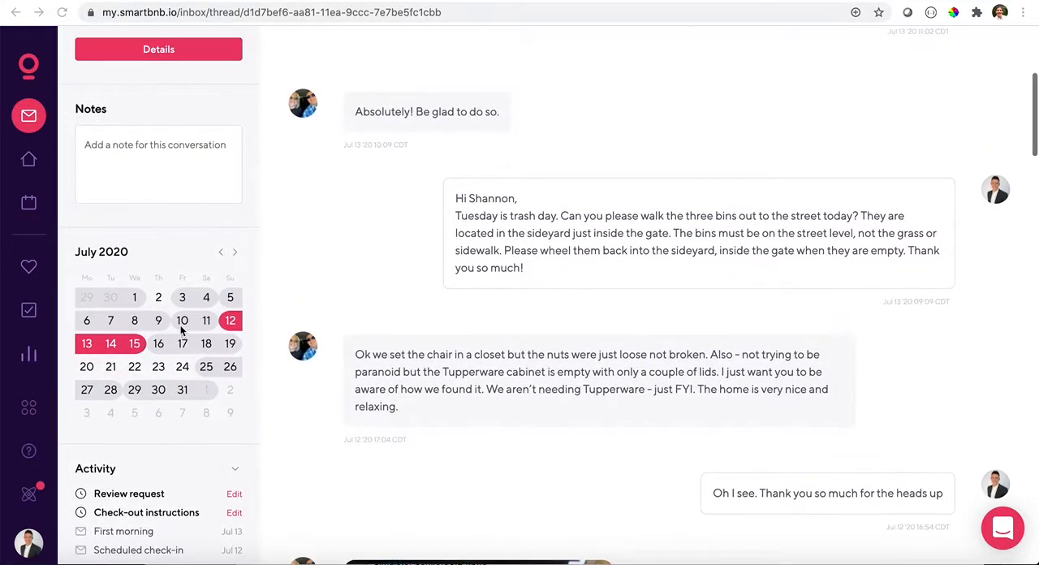
{"action": "scroll", "coordinate": [238, 400], "scroll_direction": "up", "scroll_amount": 3}
{"action": "scroll", "coordinate": [237, 401], "scroll_direction": "up", "scroll_amount": 3}
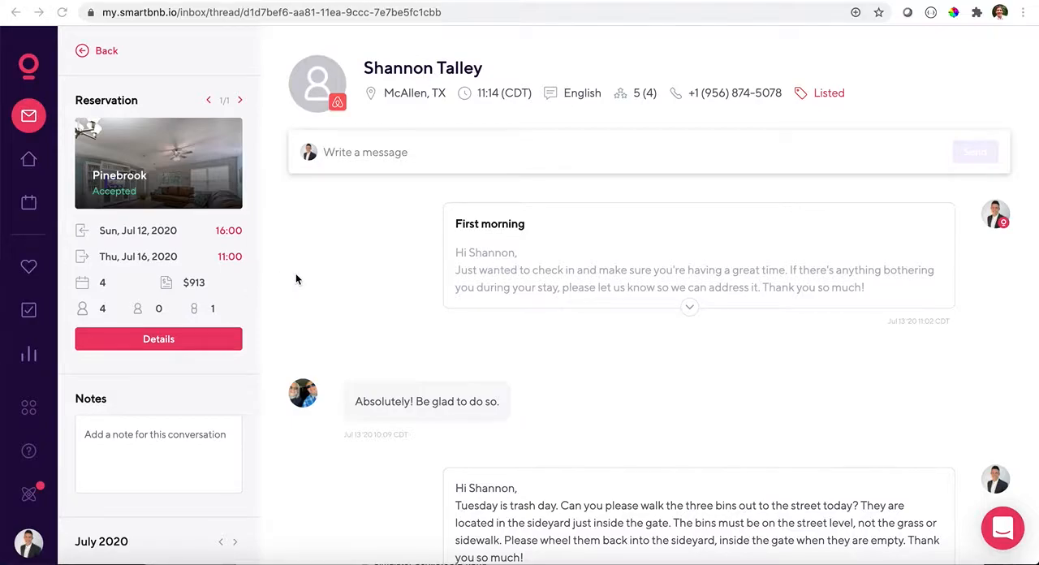
- Draft the reply "Hey hope everything is going great!" in the Pinebrook guest's conversation
{"action": "left_click", "coordinate": [422, 153]}
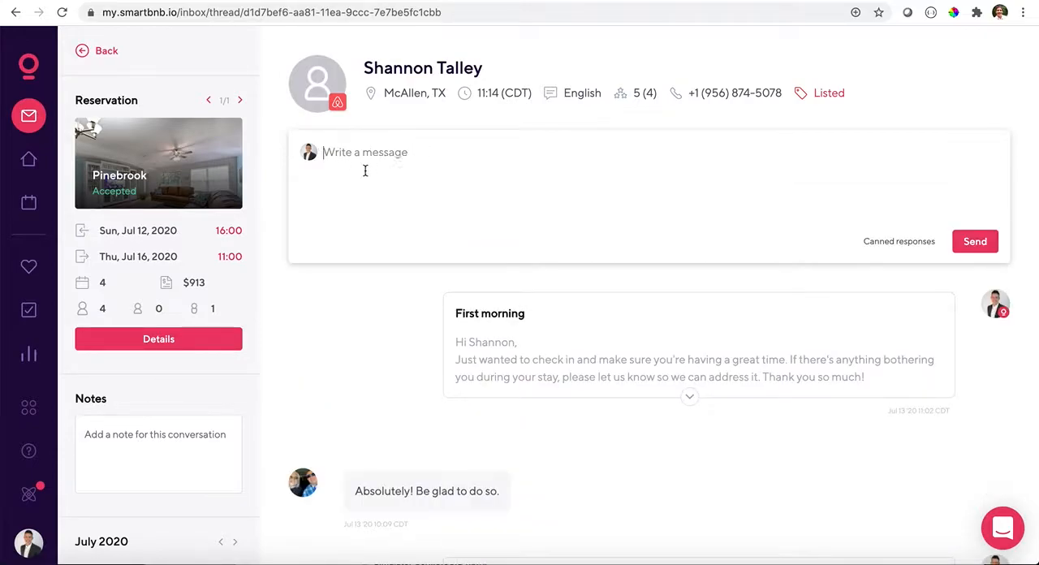
{"action": "type", "text": "Hey hope"}
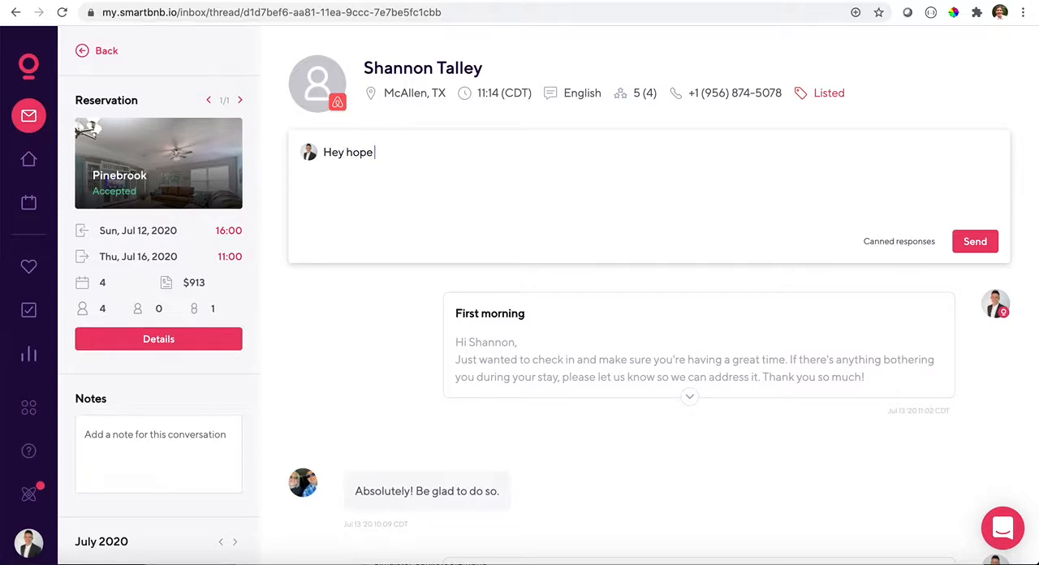
{"action": "type", "text": " everything is going great!"}
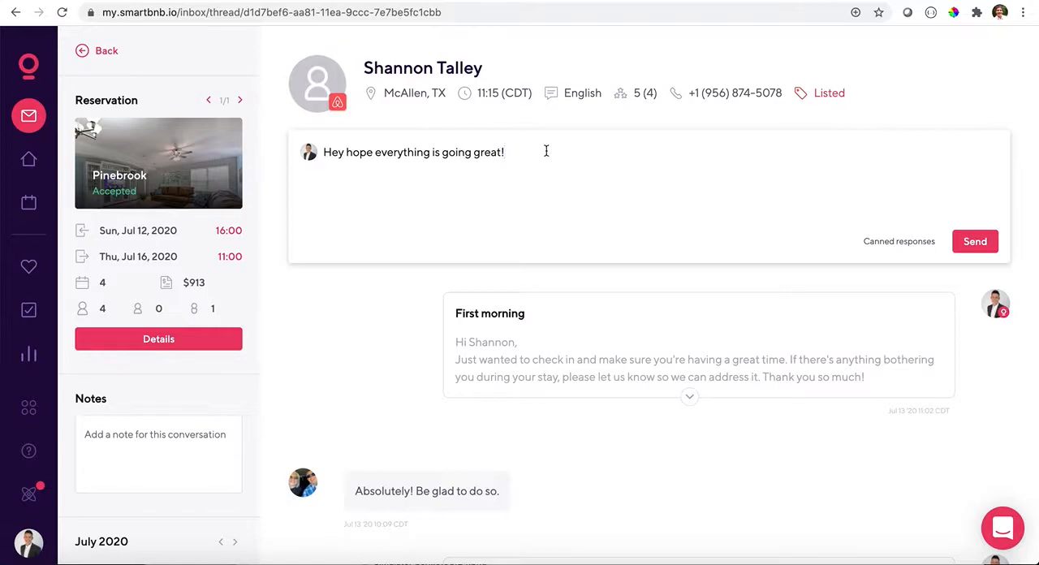
- Browse the canned responses and add the Nintendo one after "Hey hope everything is going great!" in the draft
{"action": "left_click", "coordinate": [889, 243]}
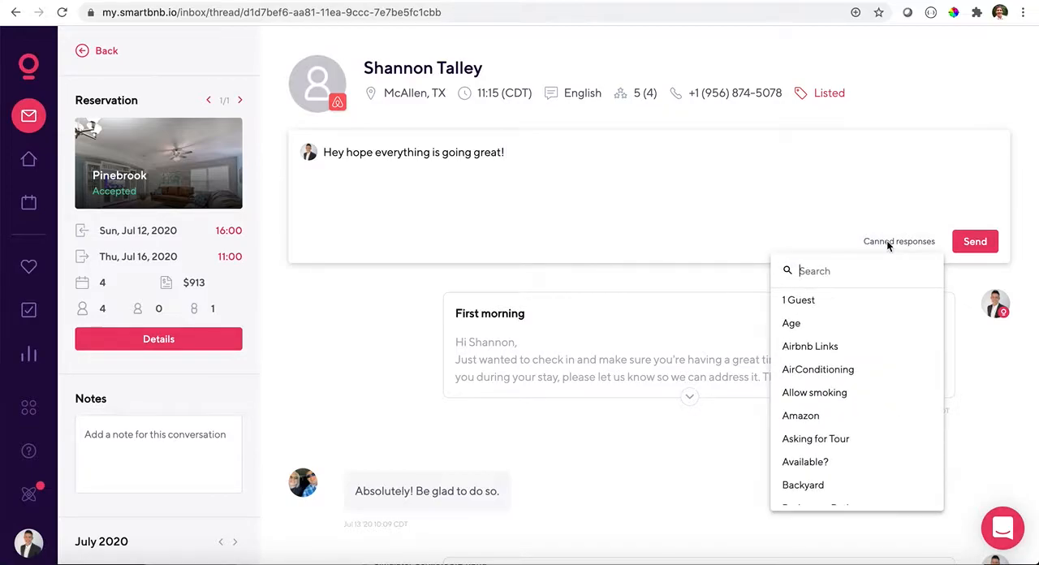
{"action": "scroll", "coordinate": [858, 331], "scroll_direction": "down", "scroll_amount": 1}
{"action": "scroll", "coordinate": [858, 330], "scroll_direction": "down", "scroll_amount": 5}
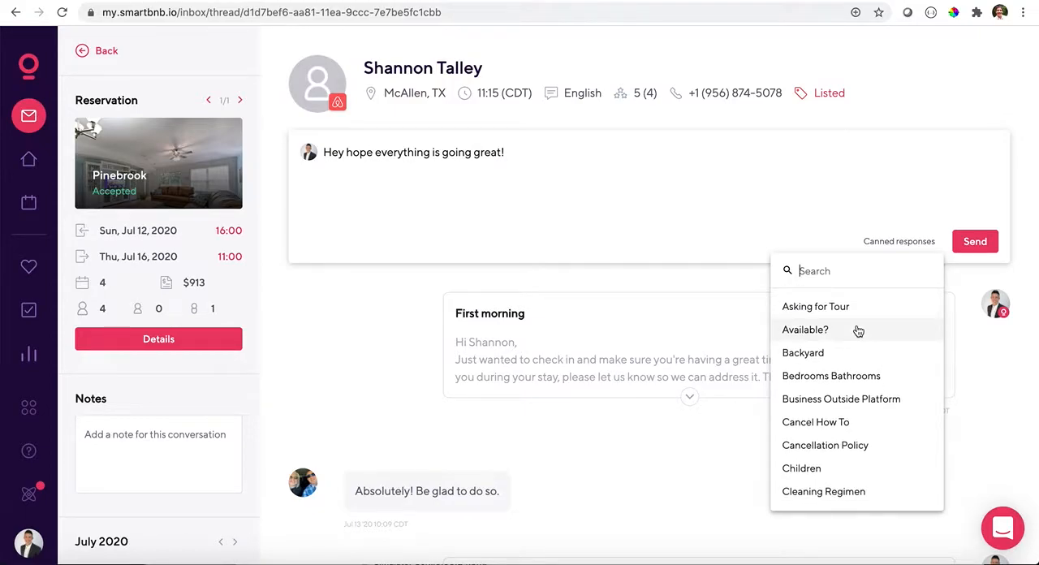
{"action": "scroll", "coordinate": [858, 330], "scroll_direction": "down", "scroll_amount": 3}
{"action": "scroll", "coordinate": [859, 331], "scroll_direction": "down", "scroll_amount": 10}
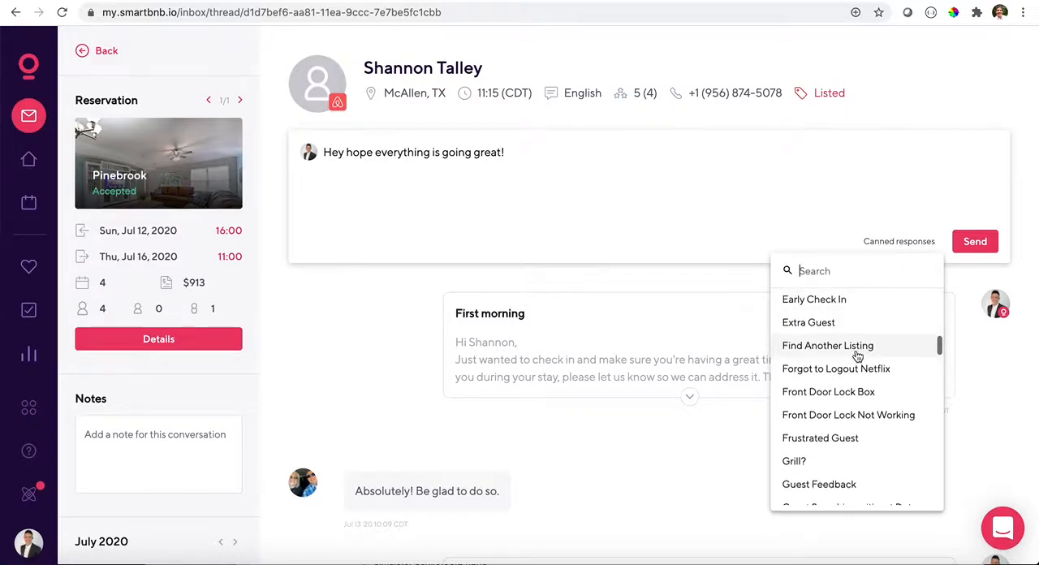
{"action": "scroll", "coordinate": [859, 355], "scroll_direction": "down", "scroll_amount": 2}
{"action": "scroll", "coordinate": [852, 397], "scroll_direction": "down", "scroll_amount": 1}
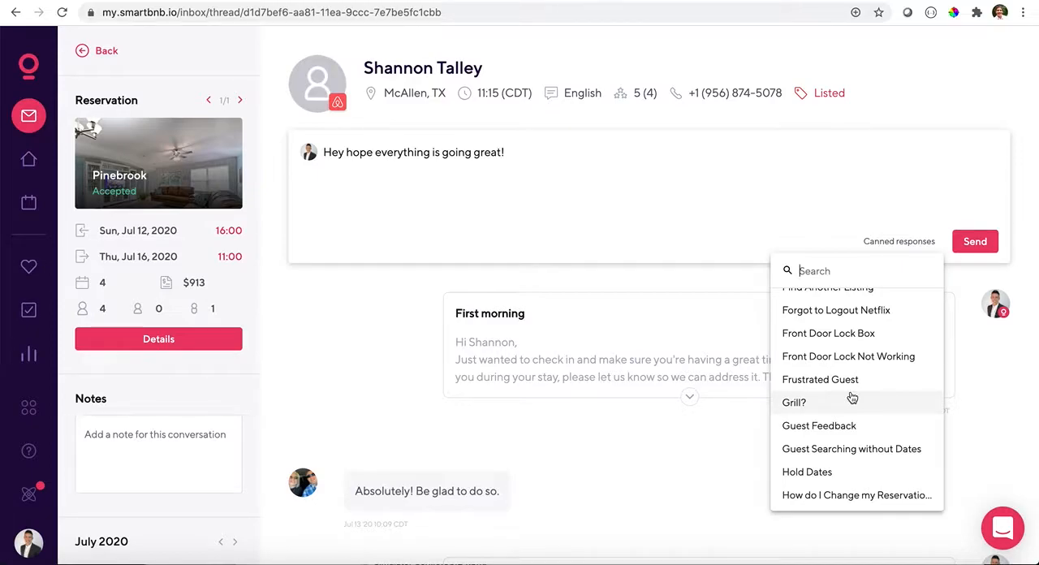
{"action": "scroll", "coordinate": [852, 397], "scroll_direction": "up", "scroll_amount": 1}
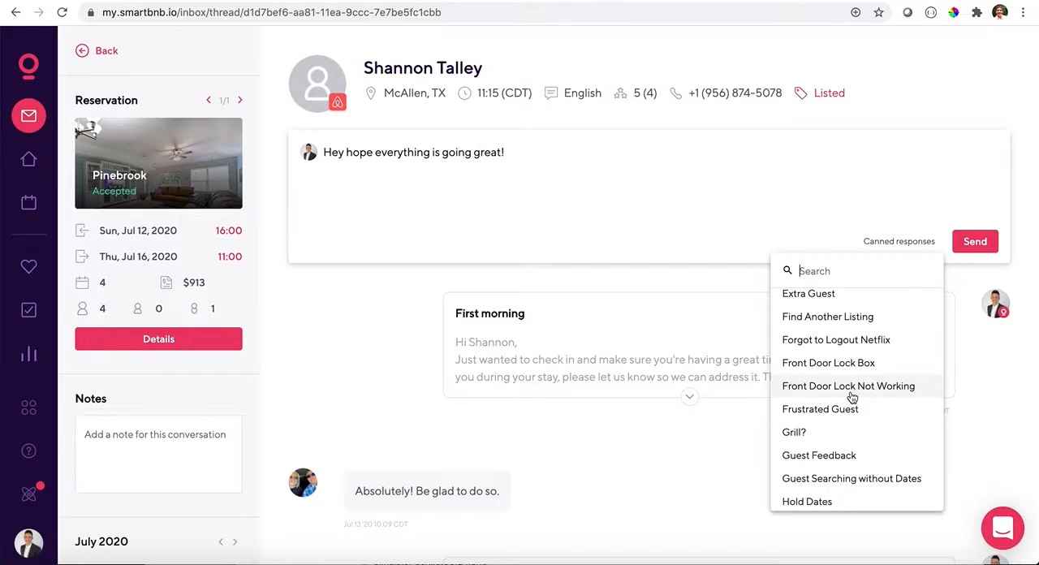
{"action": "scroll", "coordinate": [853, 397], "scroll_direction": "down", "scroll_amount": 10}
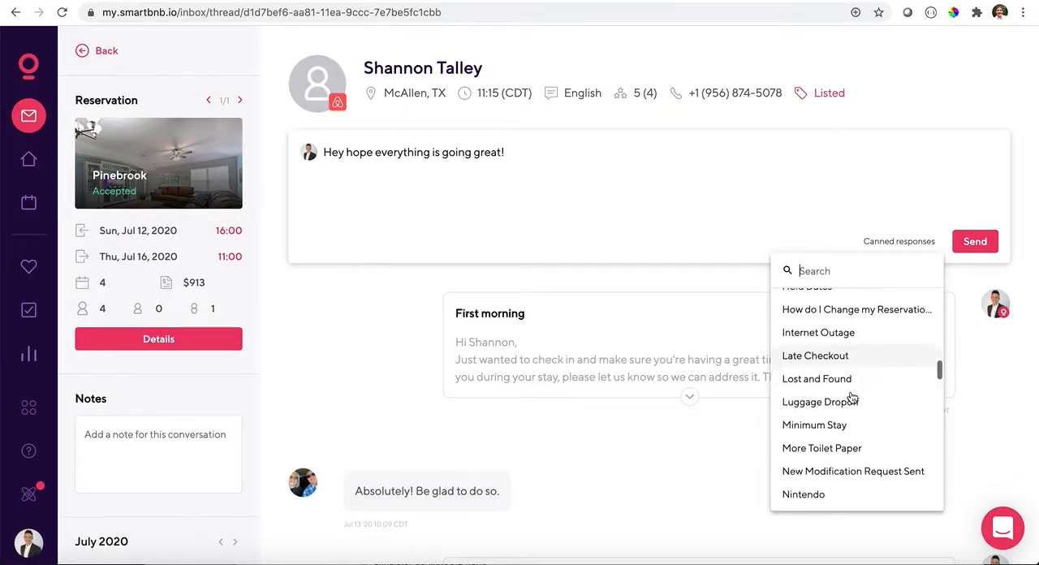
{"action": "scroll", "coordinate": [852, 397], "scroll_direction": "down", "scroll_amount": 4}
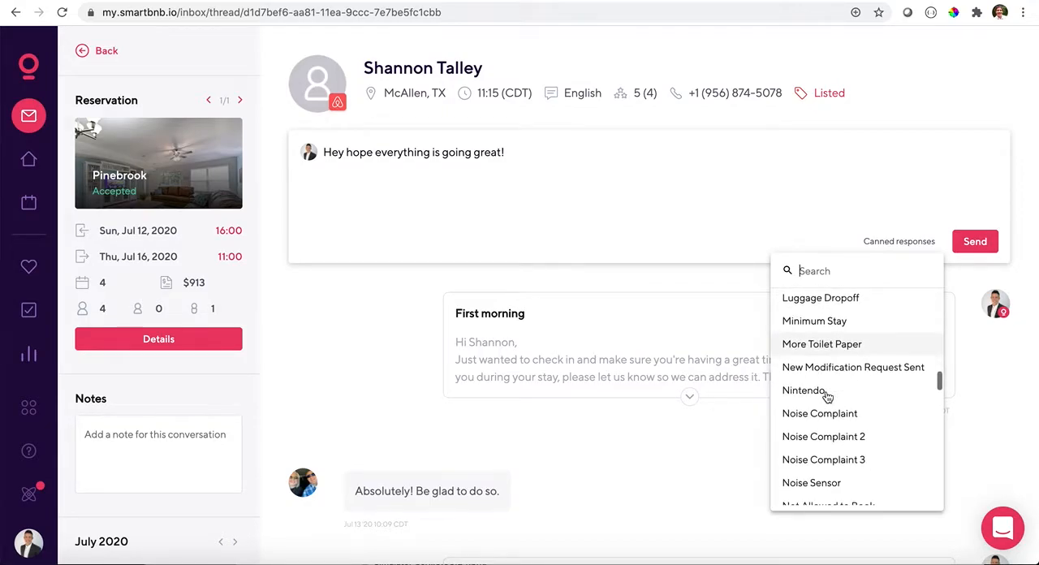
{"action": "scroll", "coordinate": [830, 398], "scroll_direction": "down", "scroll_amount": 1}
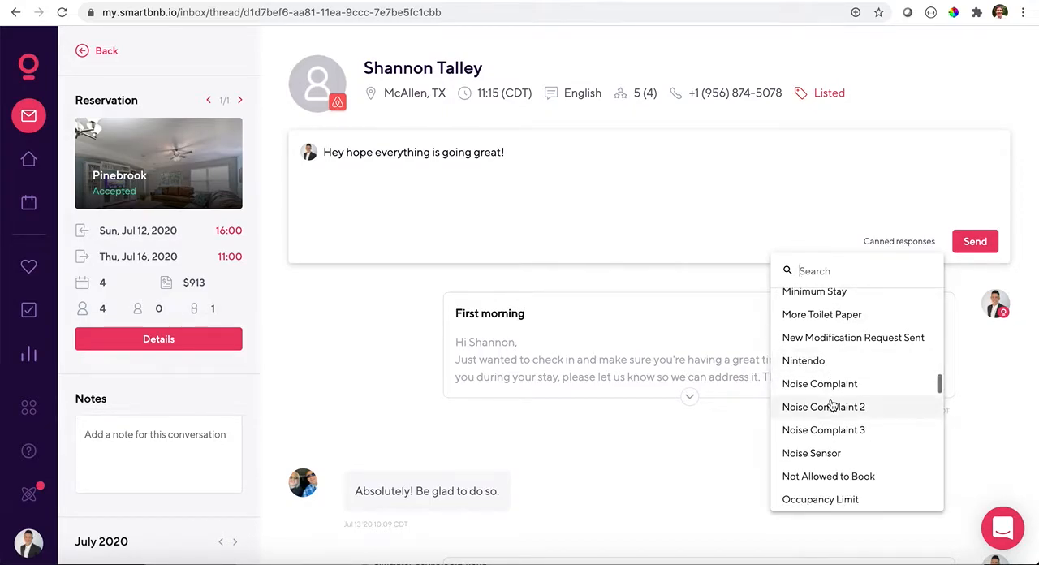
{"action": "scroll", "coordinate": [832, 405], "scroll_direction": "up", "scroll_amount": 1}
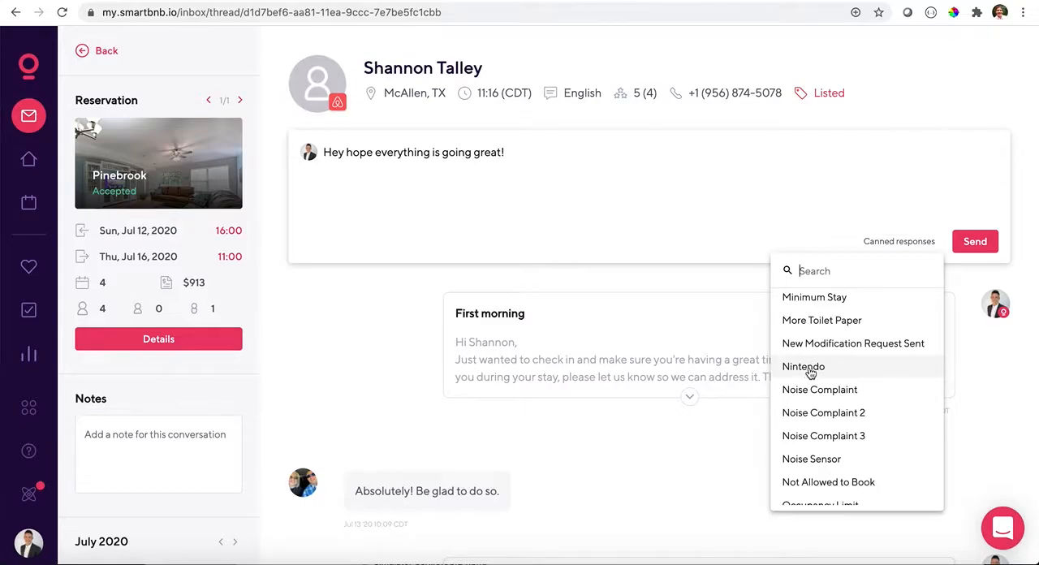
{"action": "left_click", "coordinate": [809, 369]}
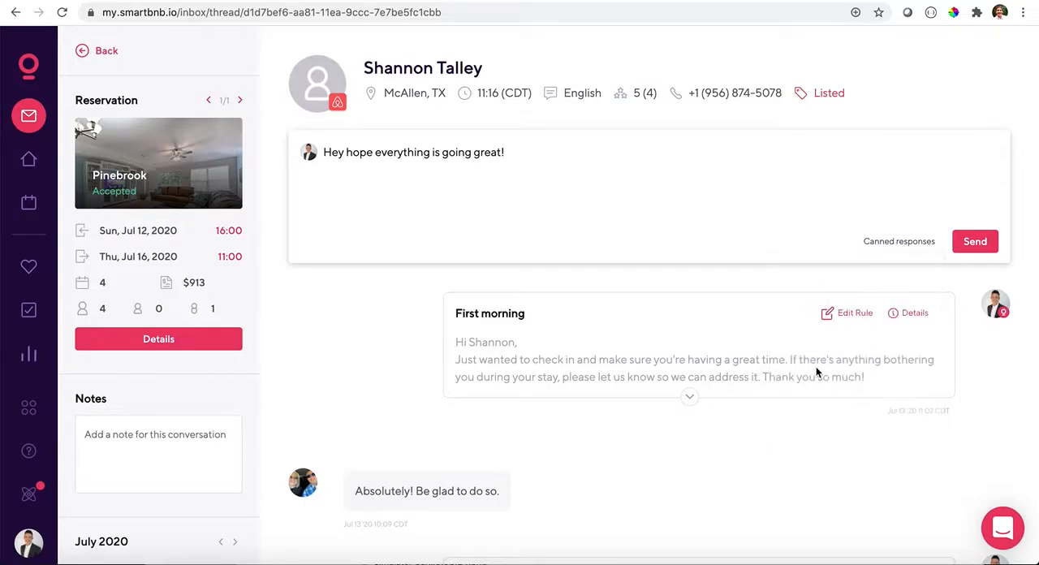
- Read through the Nintendo instructions in the draft, including the paragraph on a missing Games input
{"action": "left_click", "coordinate": [510, 153]}
{"action": "left_click_drag", "start_coordinate": [510, 153], "coordinate": [743, 217]}
{"action": "left_click", "coordinate": [745, 213]}
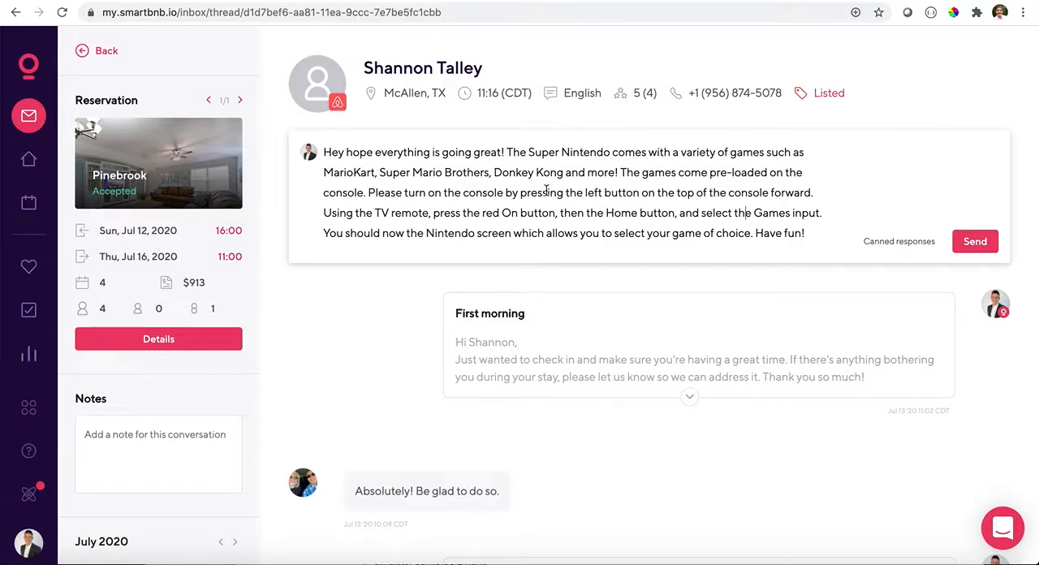
{"action": "scroll", "coordinate": [546, 190], "scroll_direction": "down", "scroll_amount": 2}
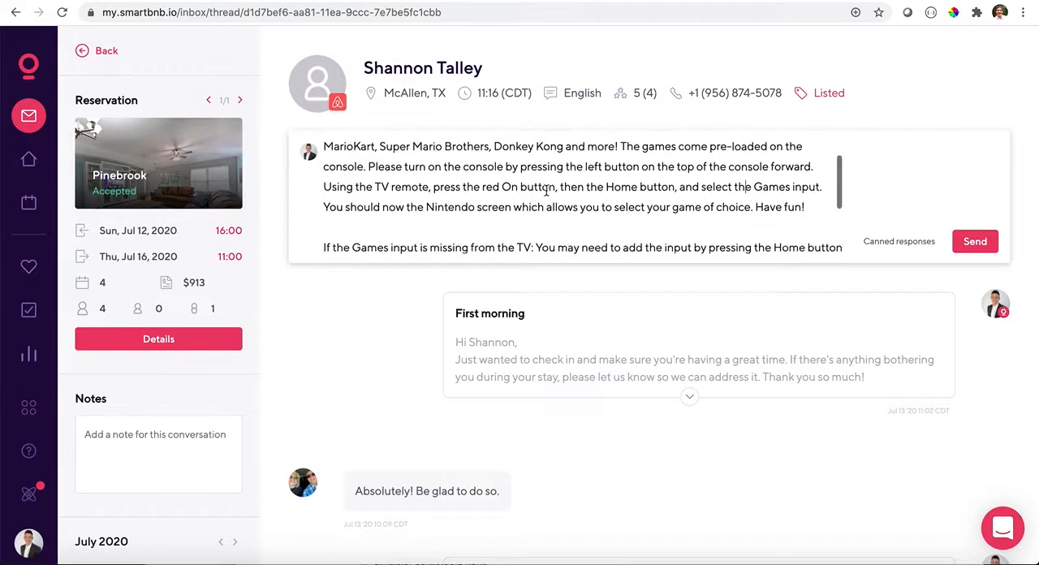
{"action": "scroll", "coordinate": [547, 190], "scroll_direction": "down", "scroll_amount": 3}
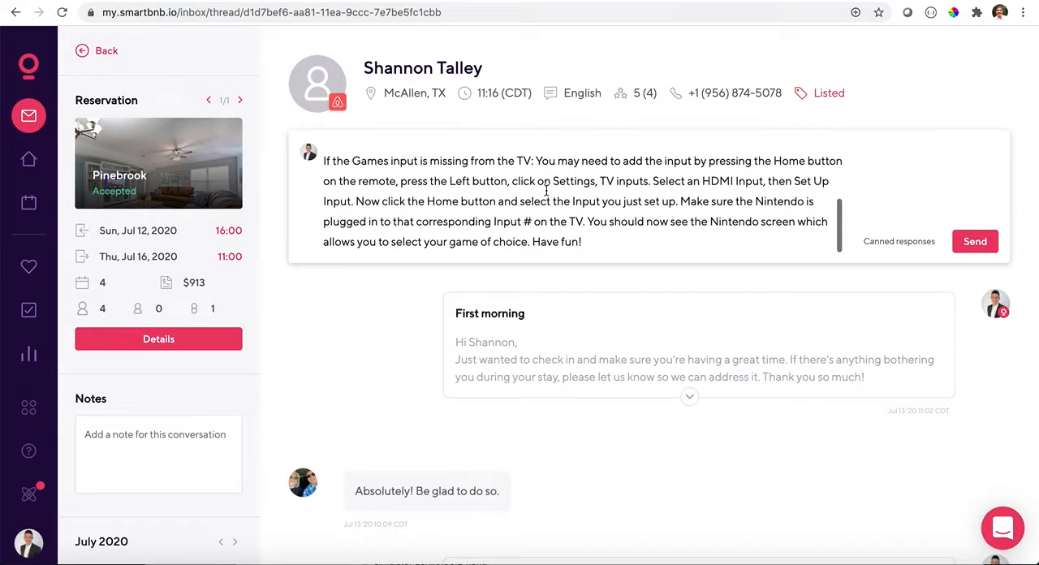
{"action": "scroll", "coordinate": [547, 190], "scroll_direction": "down", "scroll_amount": 1}
{"action": "scroll", "coordinate": [546, 190], "scroll_direction": "up", "scroll_amount": 2}
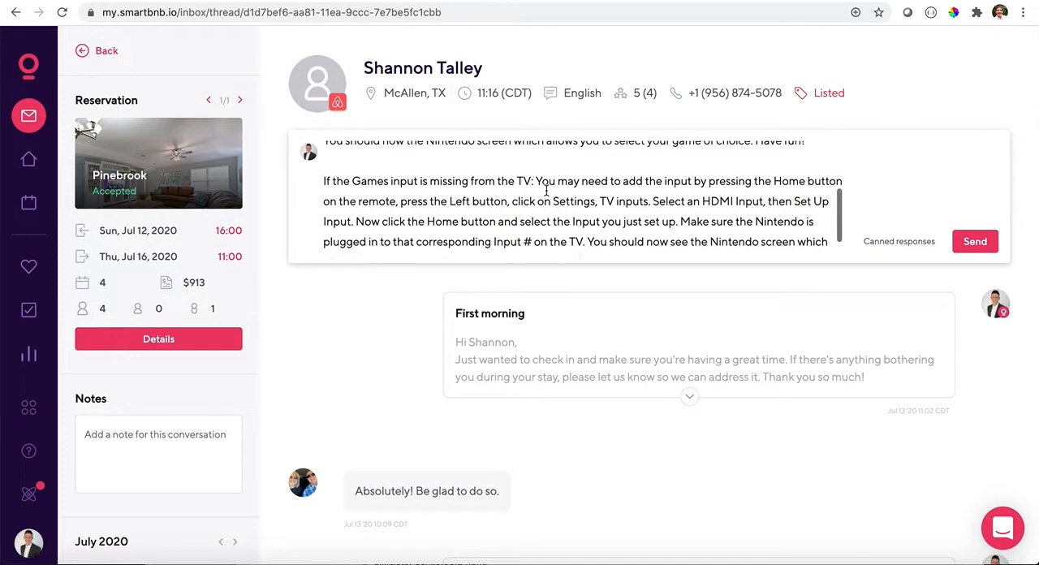
{"action": "scroll", "coordinate": [547, 190], "scroll_direction": "up", "scroll_amount": 4}
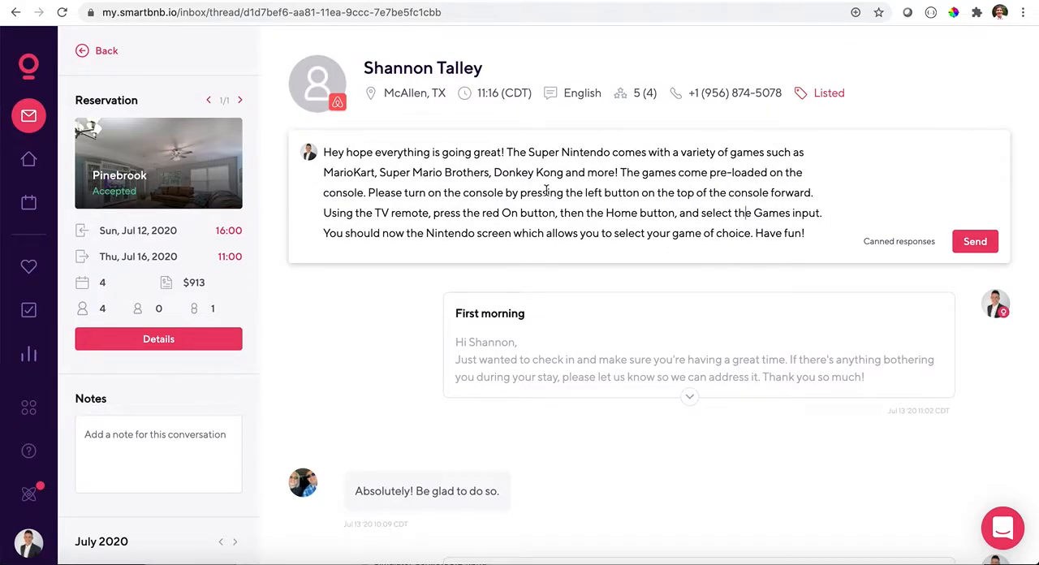
{"action": "scroll", "coordinate": [546, 190], "scroll_direction": "down", "scroll_amount": 2}
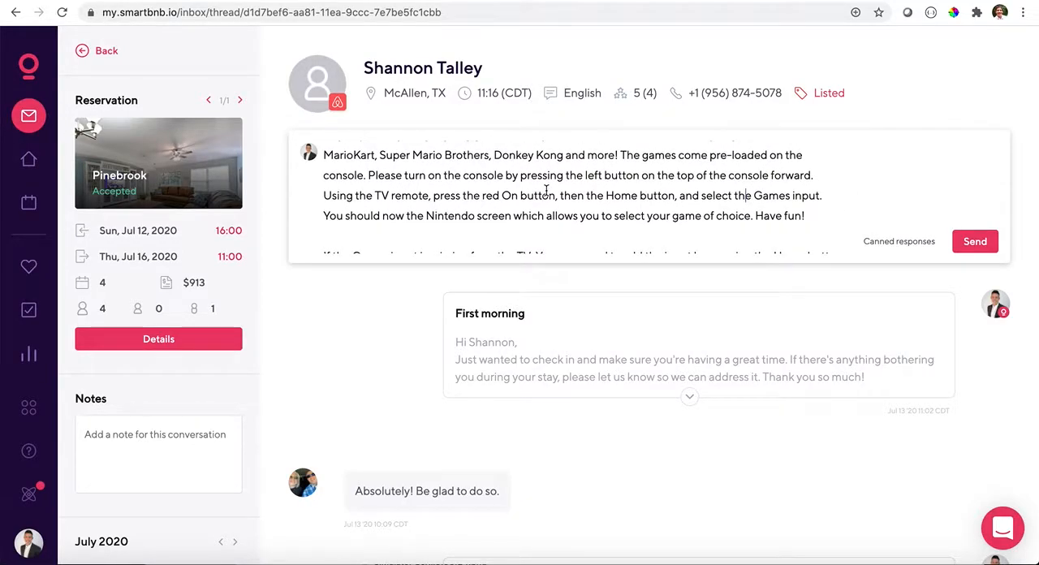
{"action": "scroll", "coordinate": [546, 190], "scroll_direction": "up", "scroll_amount": 2}
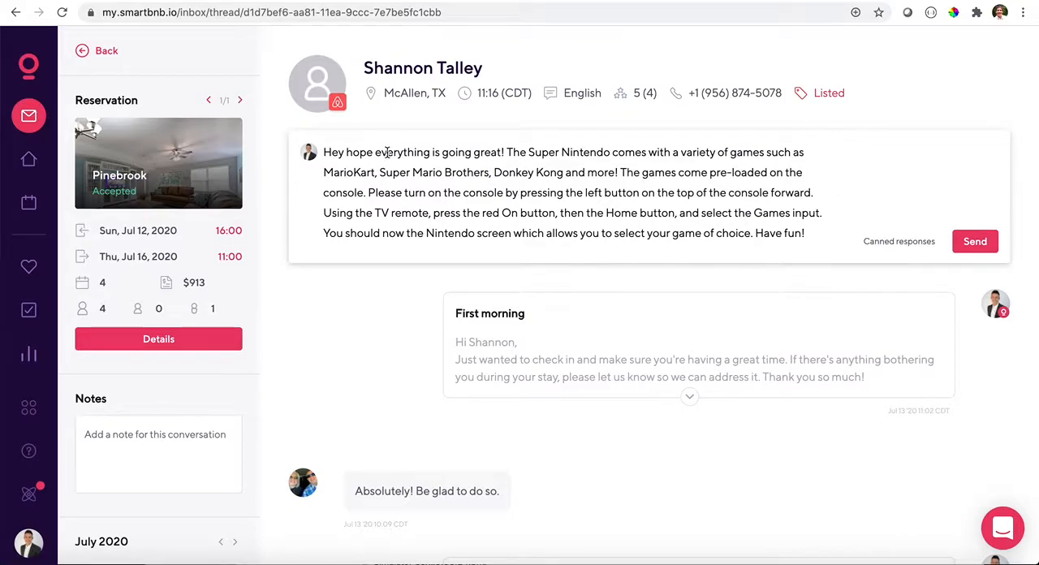
- Clear the whole draft and insert the Nintendo canned response by searching for "nint"
{"action": "triple_click", "coordinate": [426, 191]}
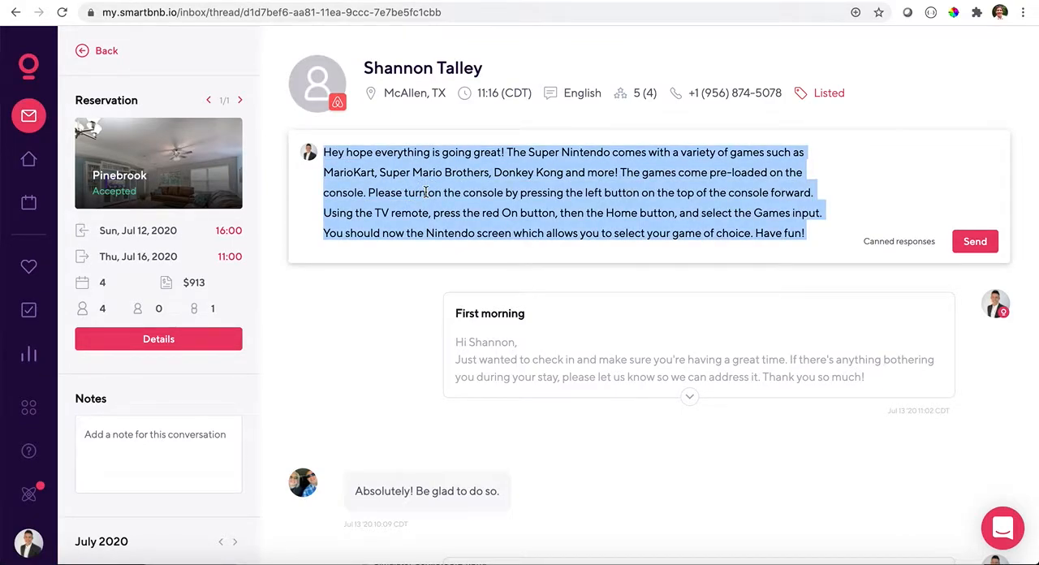
{"action": "key", "text": "BackSpace"}
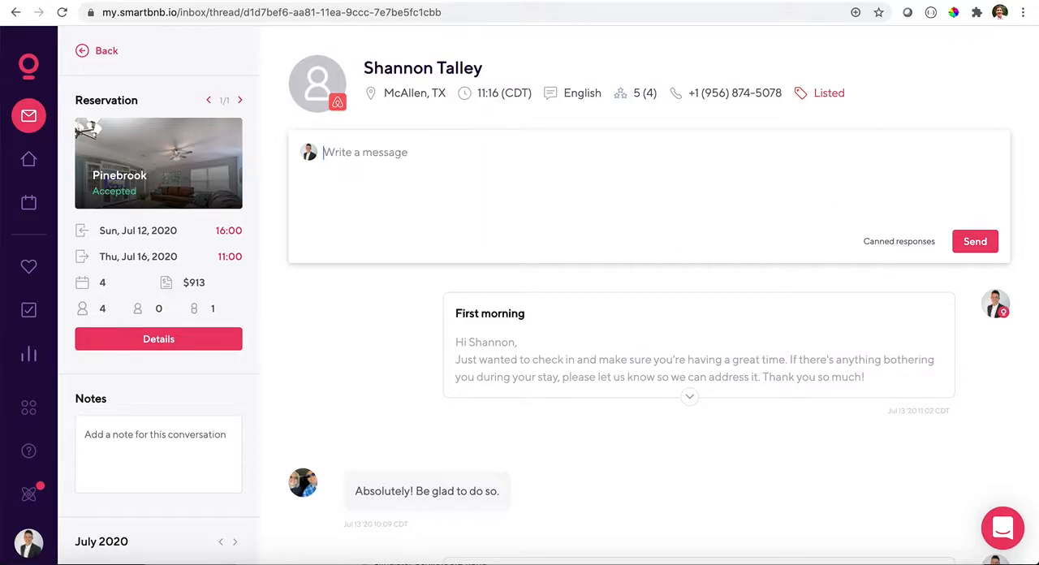
{"action": "left_click", "coordinate": [873, 243]}
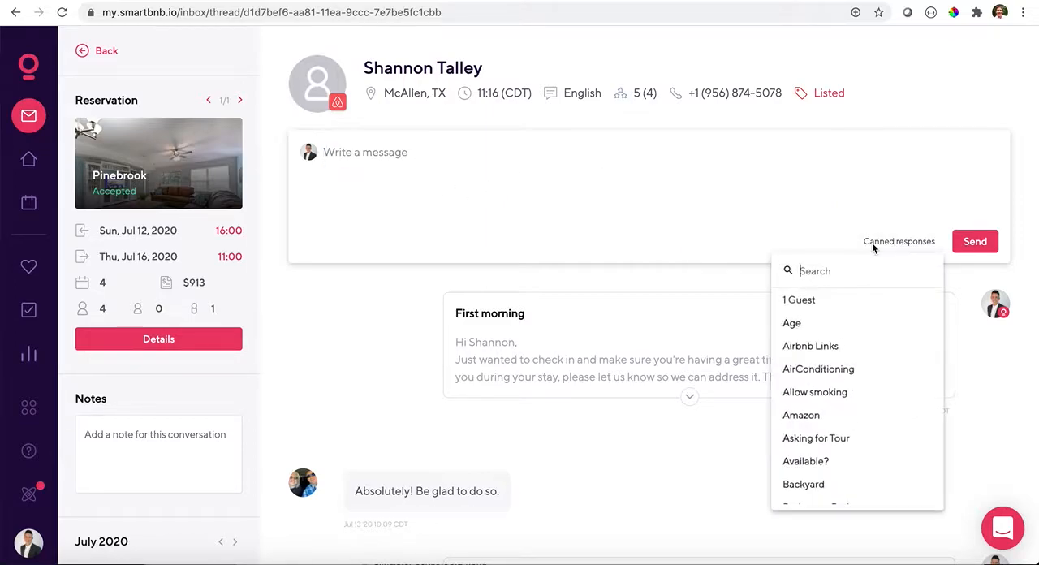
{"action": "type", "text": "nint"}
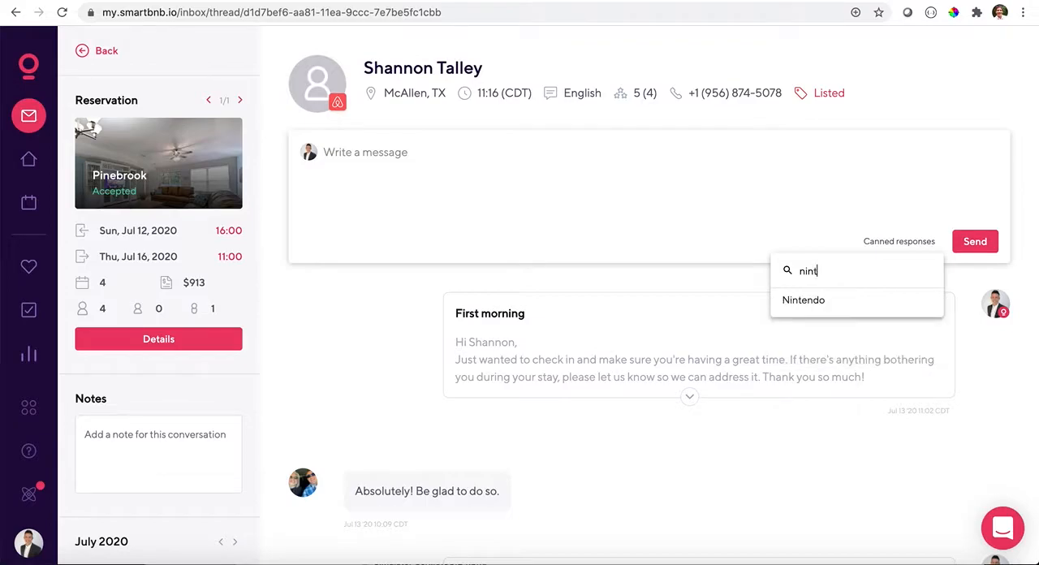
{"action": "left_click", "coordinate": [812, 300]}
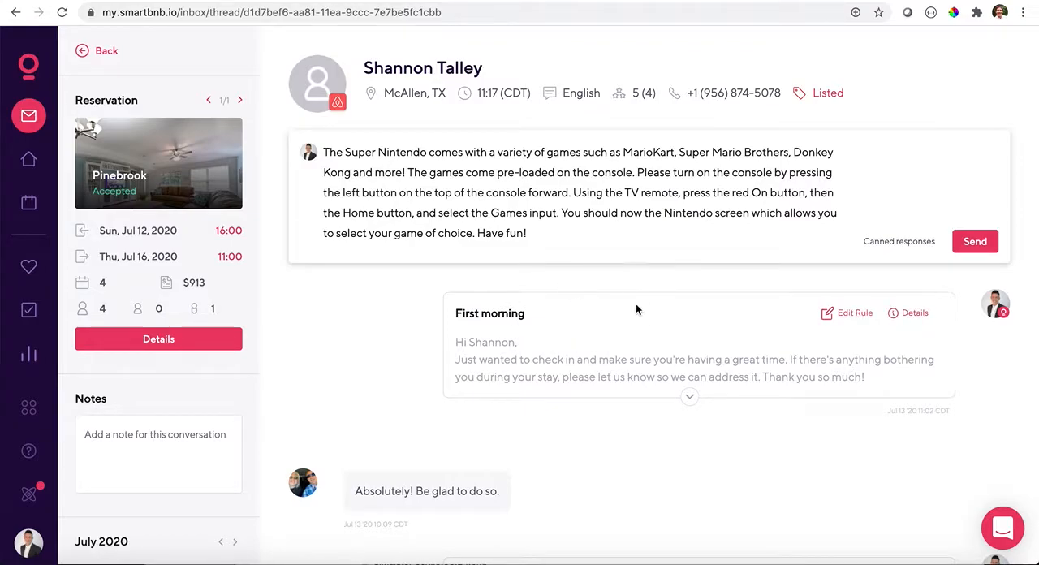
- Add ", but it doesn't include Halo" after "Donkey Kong and more" in the draft
{"action": "left_click", "coordinate": [402, 172]}
{"action": "type", "text": ", but it doesn't"}
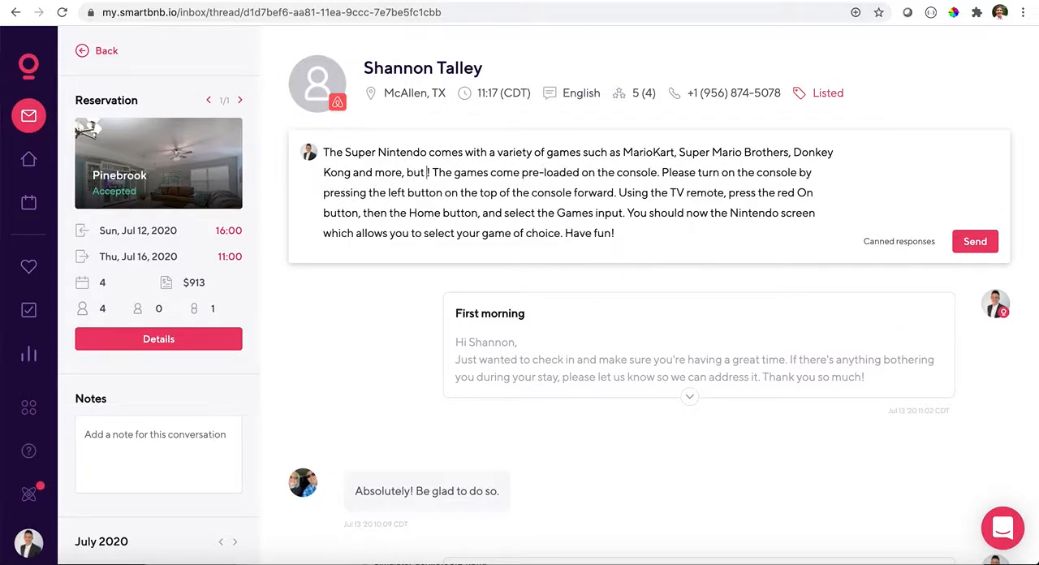
{"action": "type", "text": " include Halo"}
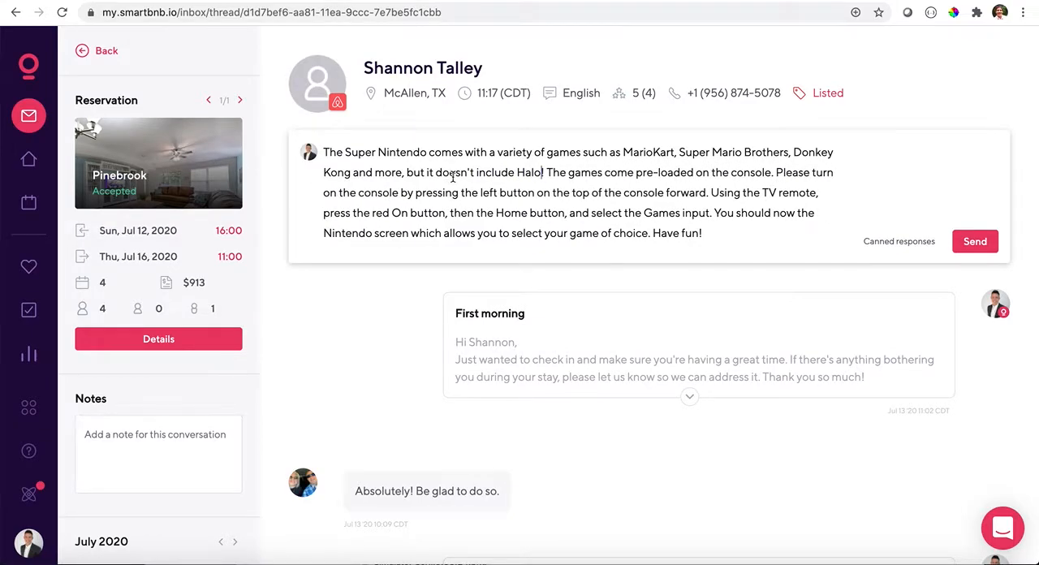
- Review the rest of the customized Nintendo reply, from the console instructions to the missing Games input and HDMI setup
{"action": "left_click_drag", "start_coordinate": [547, 172], "coordinate": [708, 193]}
{"action": "left_click", "coordinate": [691, 192]}
{"action": "scroll", "coordinate": [689, 188], "scroll_direction": "down", "scroll_amount": 2}
{"action": "scroll", "coordinate": [688, 187], "scroll_direction": "up", "scroll_amount": 1}
{"action": "scroll", "coordinate": [689, 186], "scroll_direction": "down", "scroll_amount": 2}
{"action": "scroll", "coordinate": [688, 186], "scroll_direction": "down", "scroll_amount": 3}
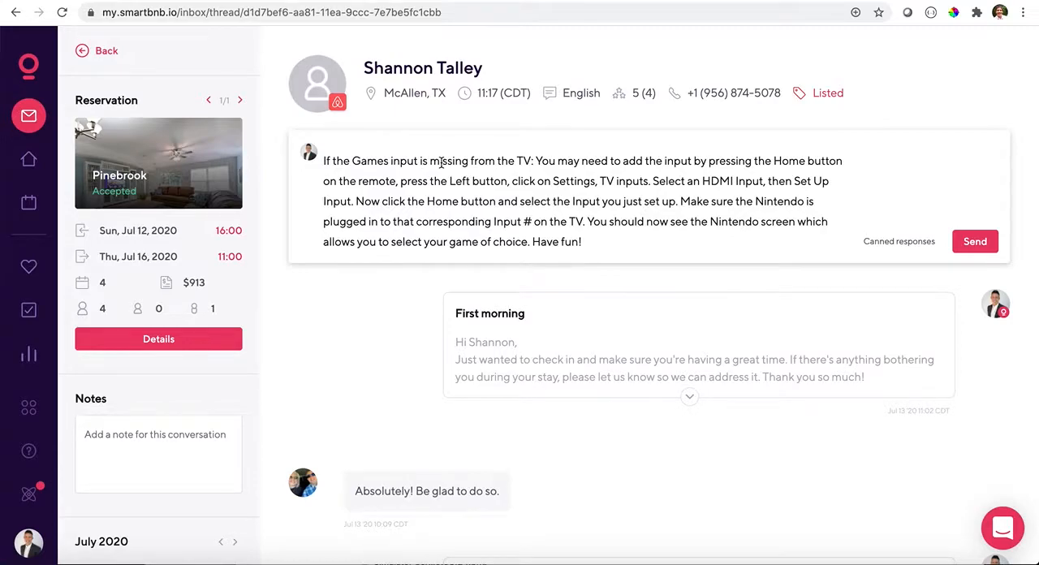
{"action": "scroll", "coordinate": [441, 162], "scroll_direction": "up", "scroll_amount": 1}
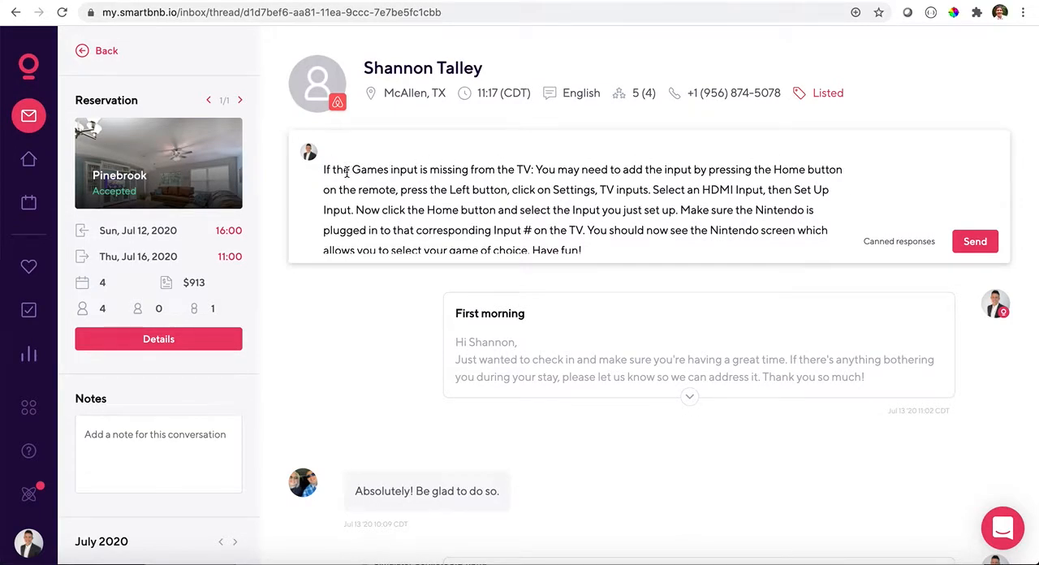
{"action": "scroll", "coordinate": [343, 169], "scroll_direction": "down", "scroll_amount": 1}
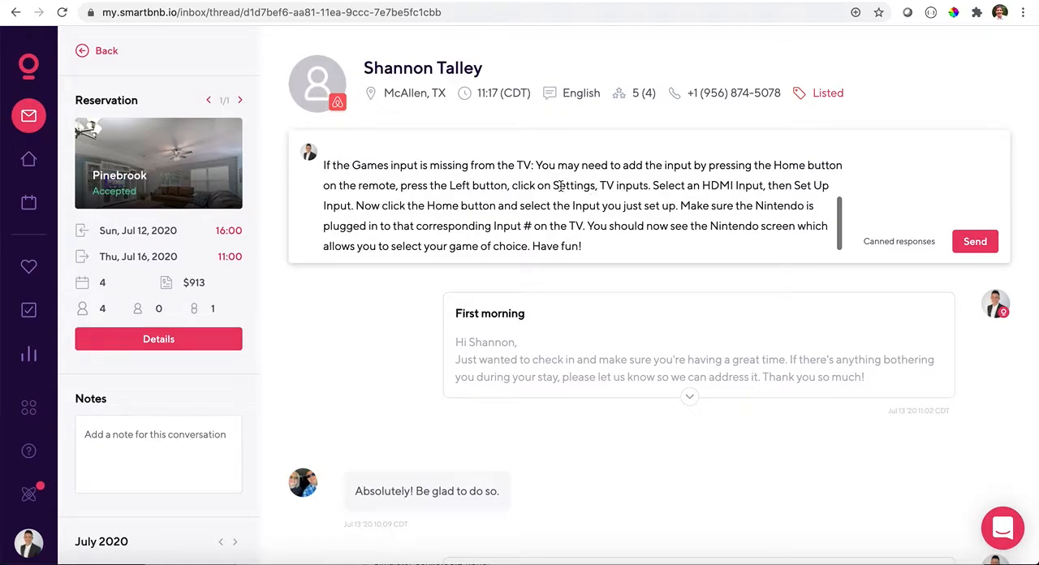
{"action": "scroll", "coordinate": [642, 222], "scroll_direction": "down", "scroll_amount": 1}
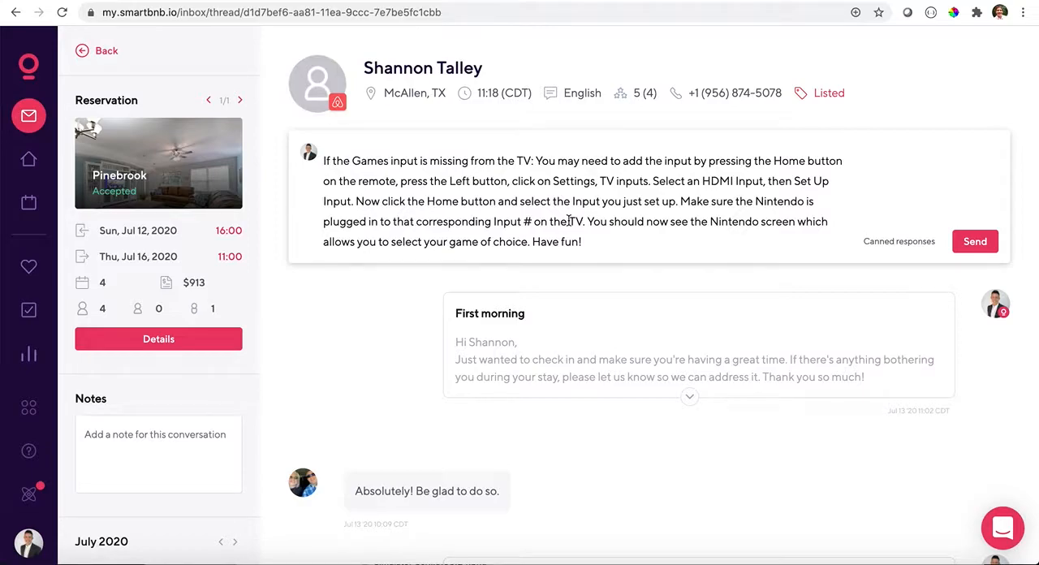
{"action": "scroll", "coordinate": [570, 221], "scroll_direction": "down", "scroll_amount": 1}
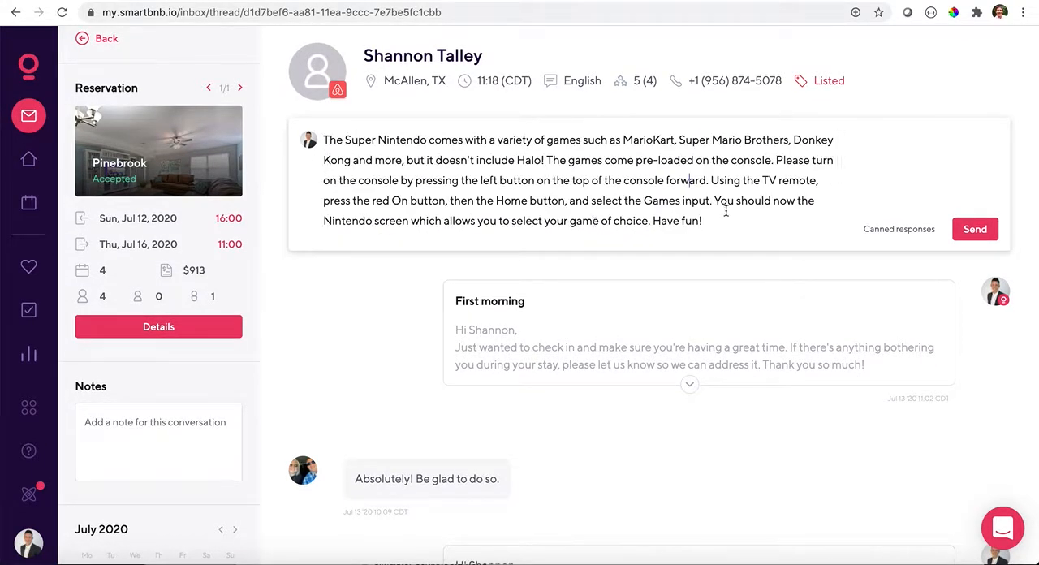
- Look through the list of canned responses again, from "1 Guest" to "Lost and Found"
{"action": "left_click", "coordinate": [900, 229]}
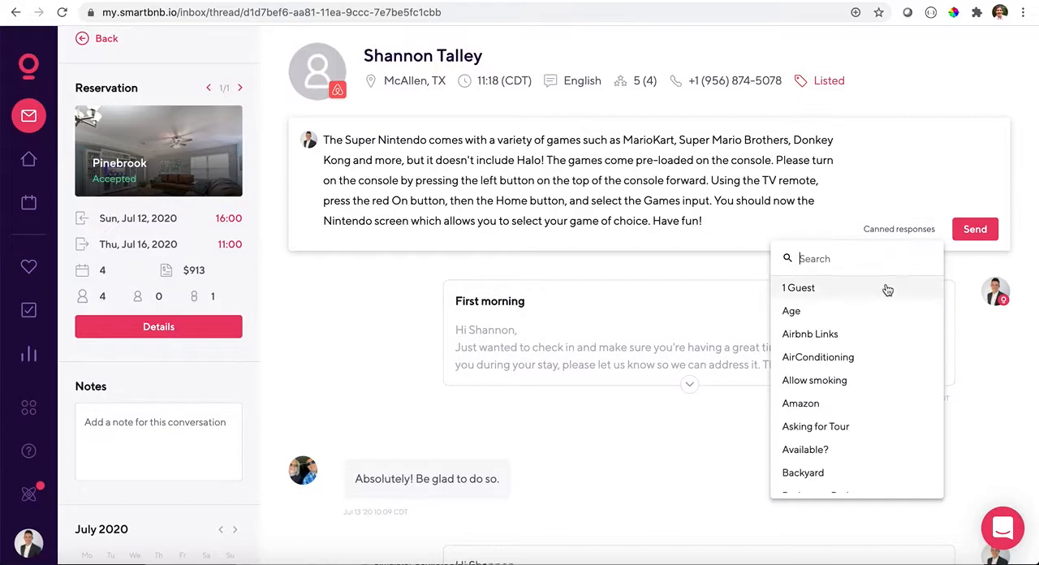
{"action": "scroll", "coordinate": [884, 298], "scroll_direction": "down", "scroll_amount": 3}
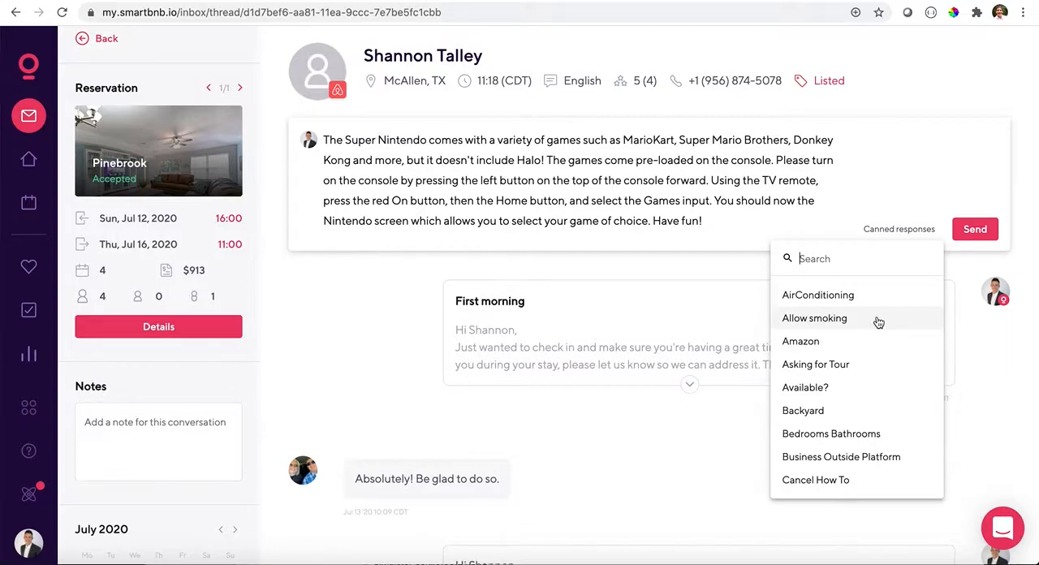
{"action": "scroll", "coordinate": [878, 322], "scroll_direction": "down", "scroll_amount": 9}
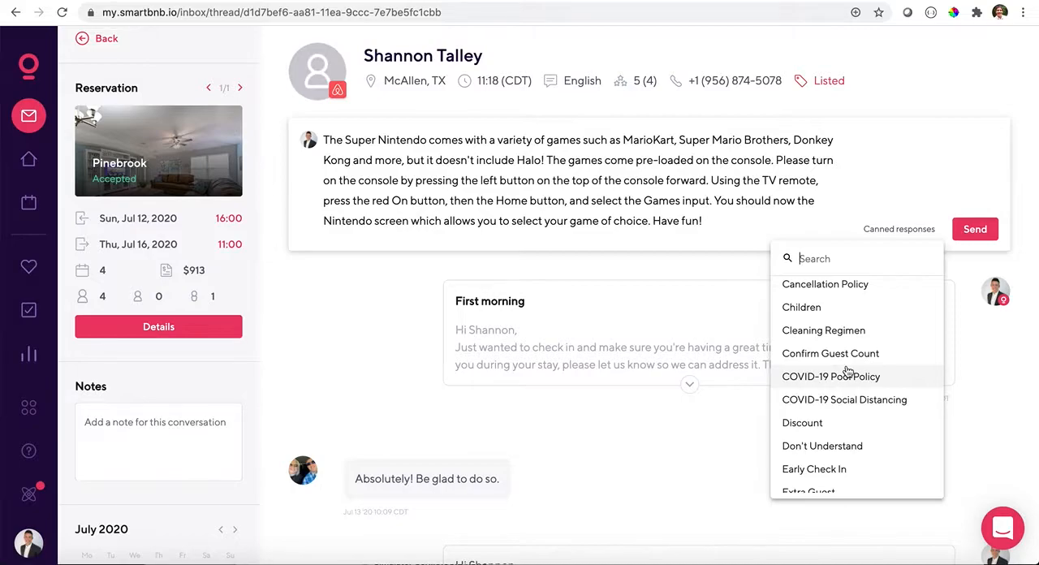
{"action": "scroll", "coordinate": [847, 371], "scroll_direction": "down", "scroll_amount": 4}
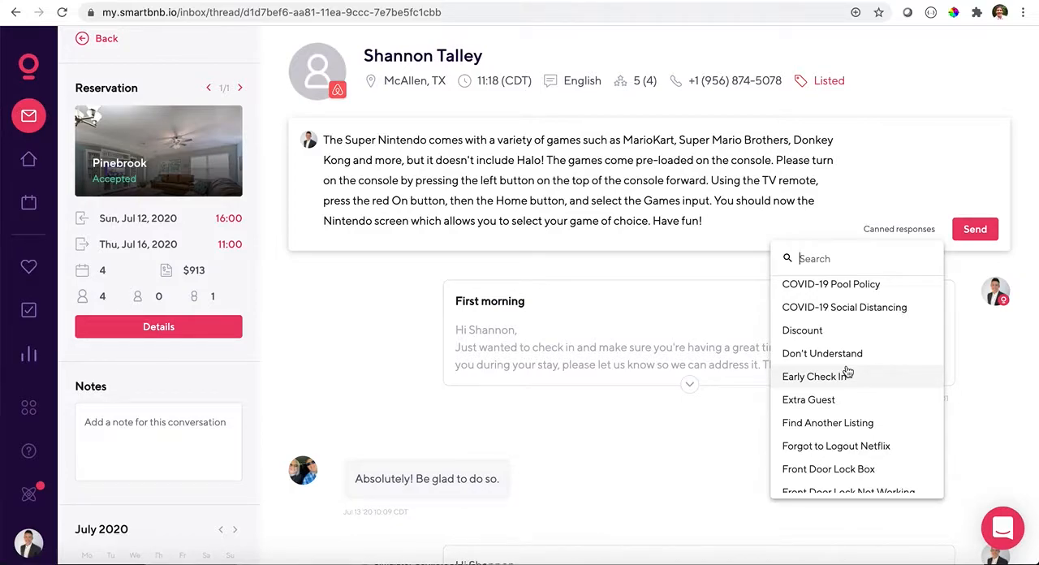
{"action": "scroll", "coordinate": [847, 371], "scroll_direction": "down", "scroll_amount": 3}
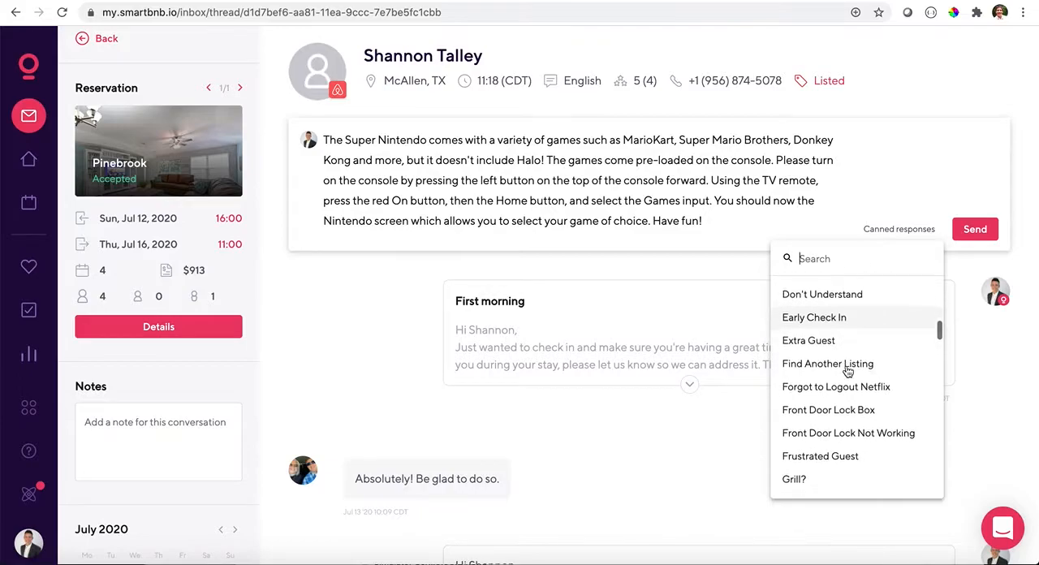
{"action": "scroll", "coordinate": [846, 371], "scroll_direction": "down", "scroll_amount": 6}
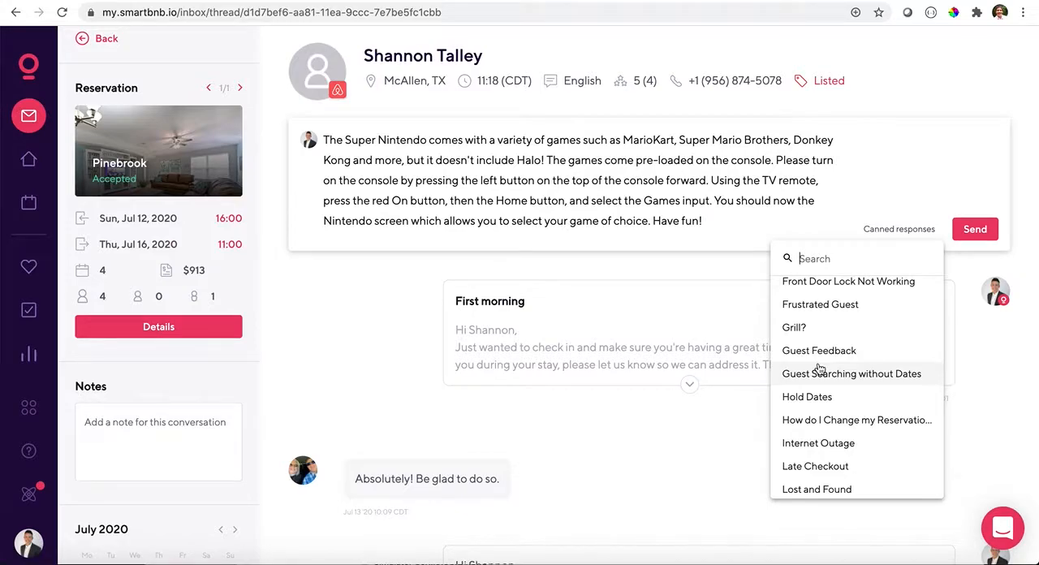
- Clear the Nintendo draft and insert the "Grill?" canned response by searching for "grill"
{"action": "triple_click", "coordinate": [656, 222]}
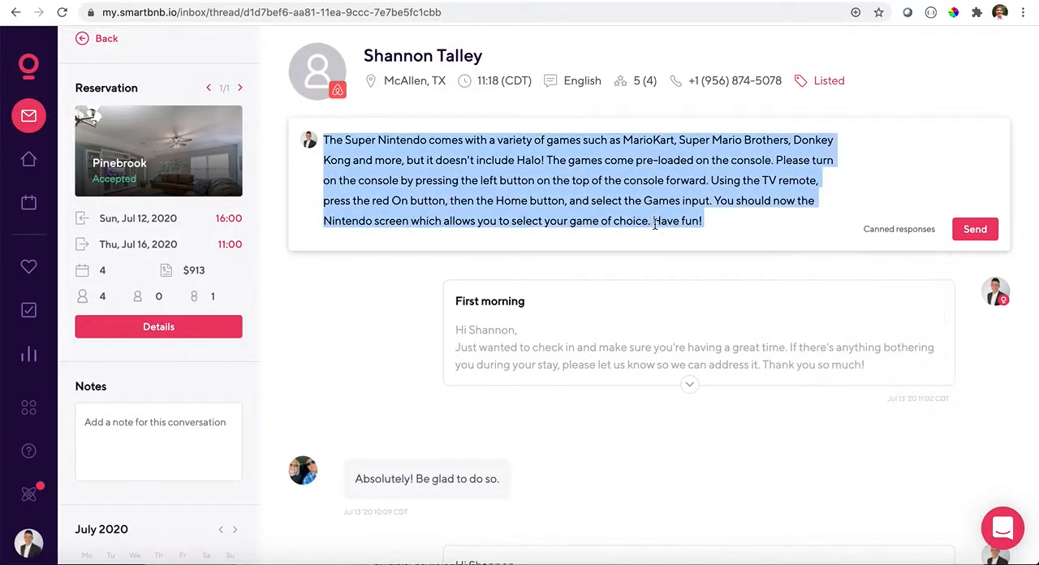
{"action": "key", "text": "BackSpace"}
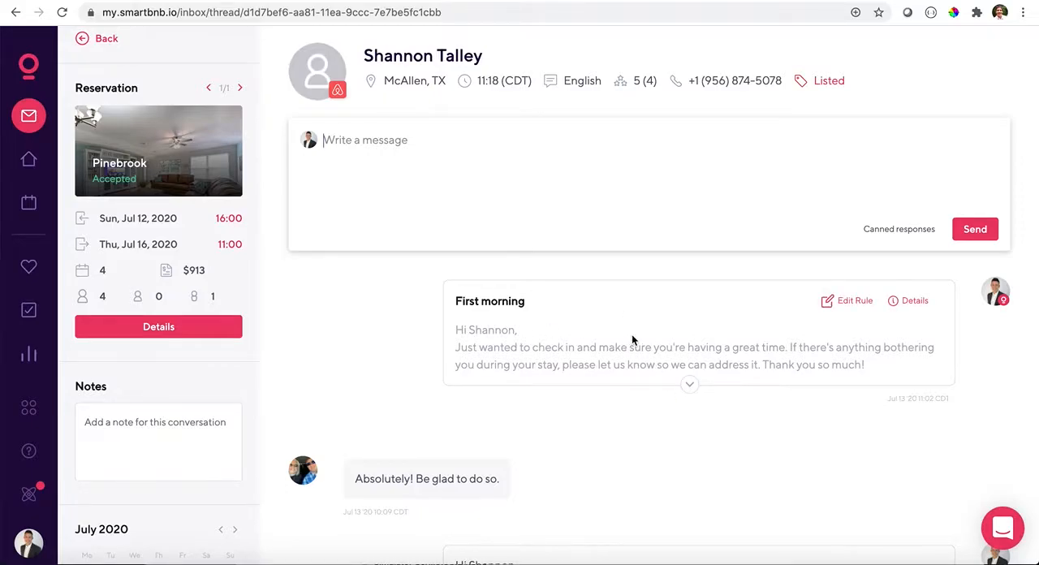
{"action": "left_click", "coordinate": [897, 231]}
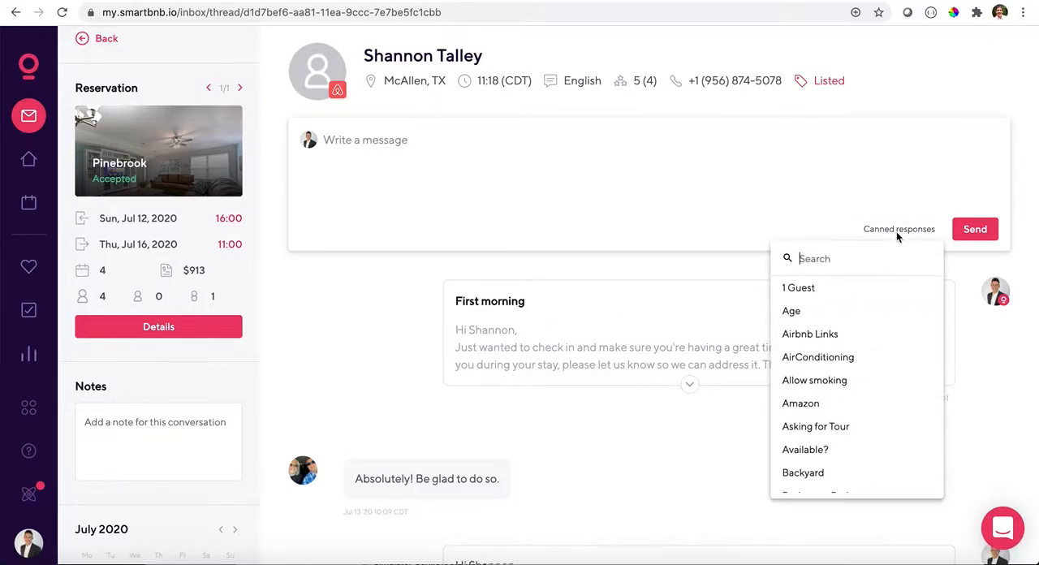
{"action": "scroll", "coordinate": [852, 307], "scroll_direction": "down", "scroll_amount": 1}
{"action": "type", "text": "grill"}
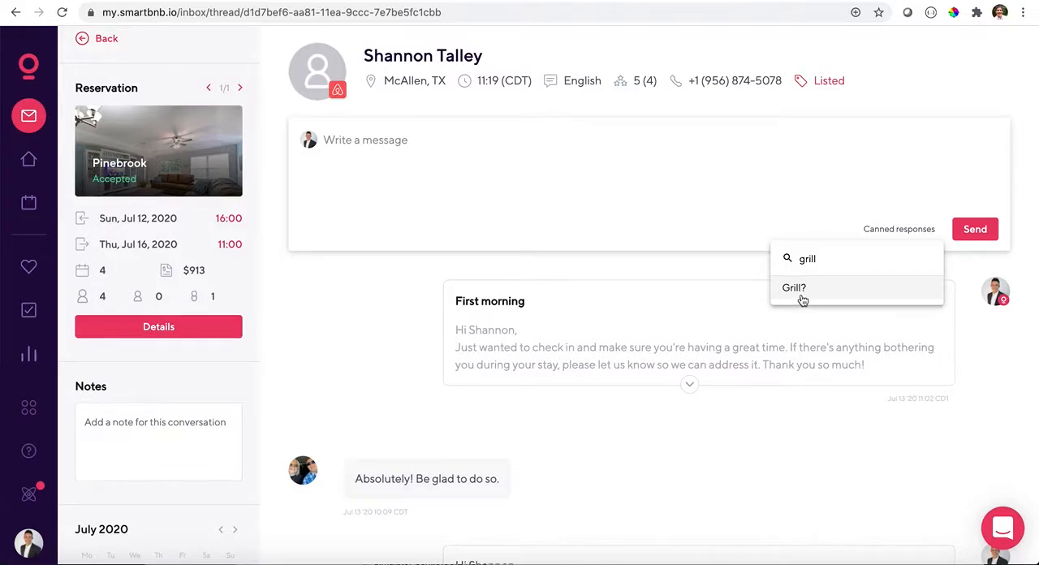
{"action": "left_click", "coordinate": [796, 289]}
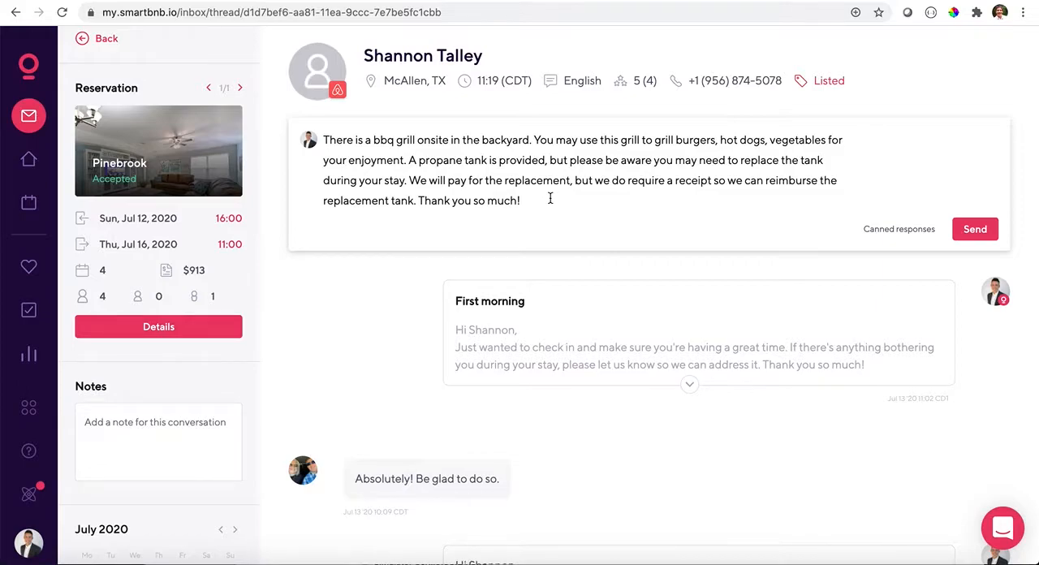
- Look through the entire list of canned responses, down to "YouTube TV Logged Out"
{"action": "left_click", "coordinate": [875, 230]}
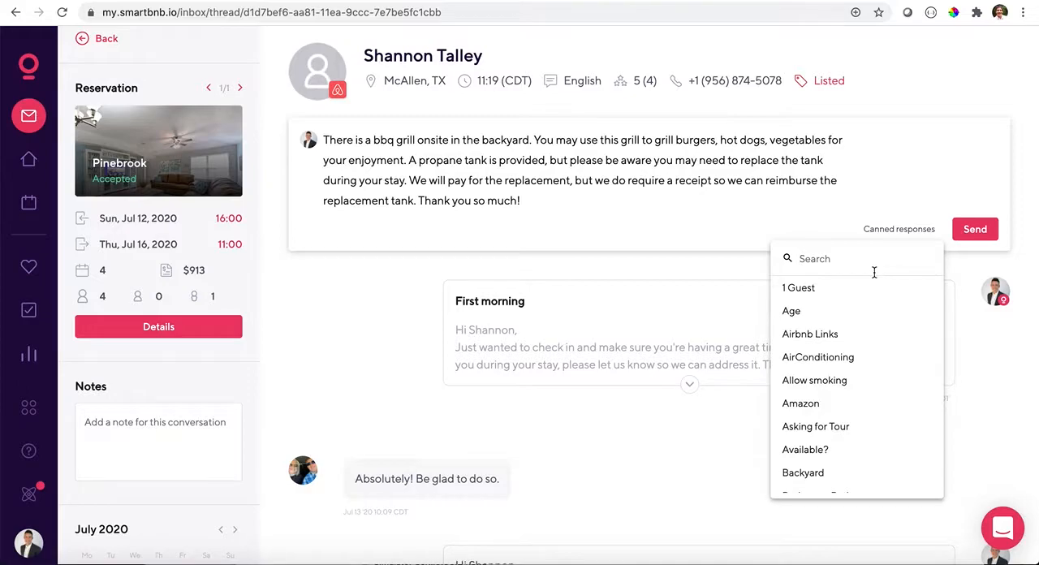
{"action": "scroll", "coordinate": [868, 301], "scroll_direction": "down", "scroll_amount": 5}
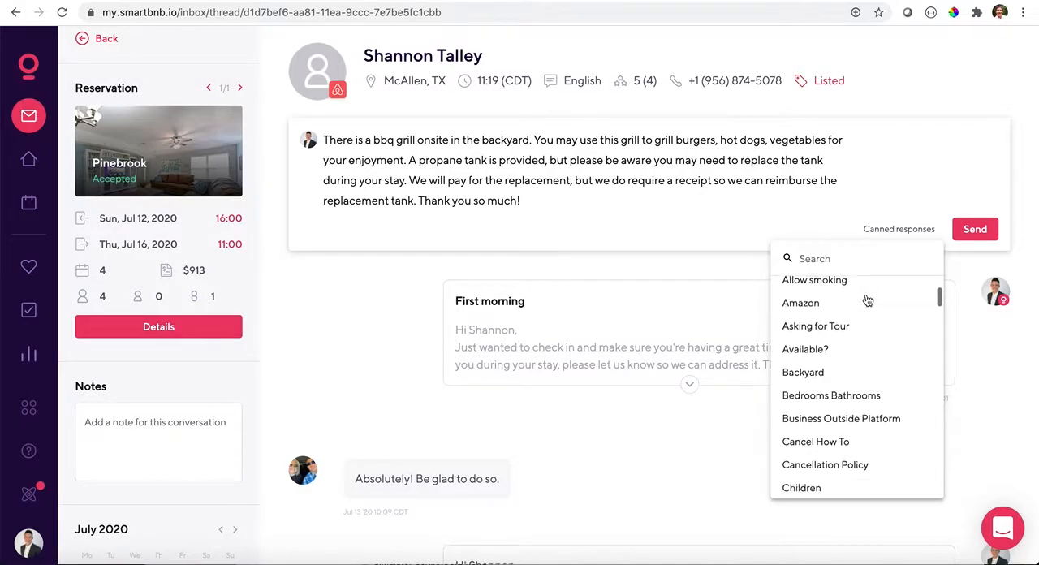
{"action": "scroll", "coordinate": [868, 302], "scroll_direction": "down", "scroll_amount": 6}
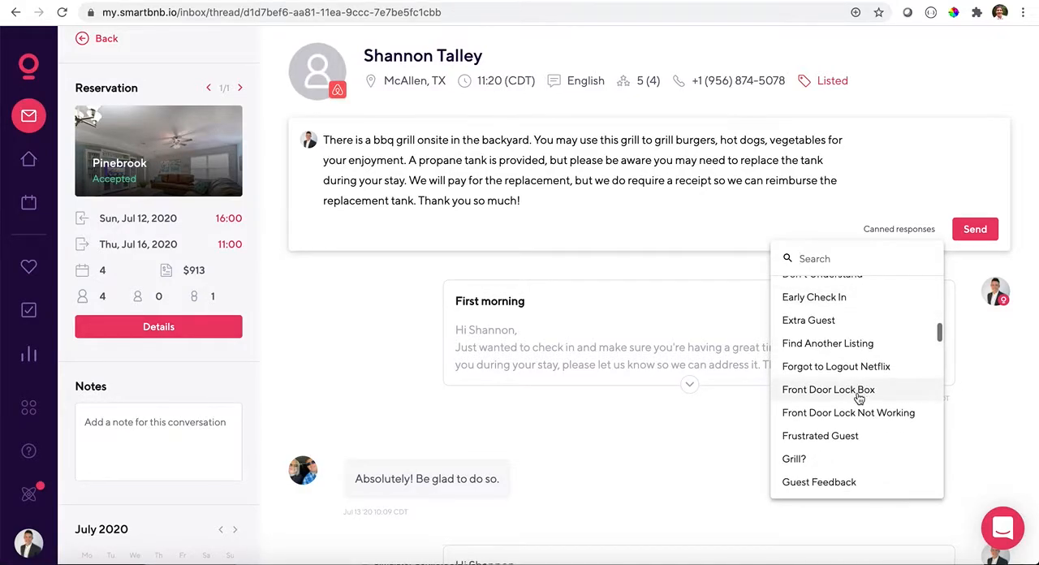
{"action": "scroll", "coordinate": [859, 402], "scroll_direction": "down", "scroll_amount": 8}
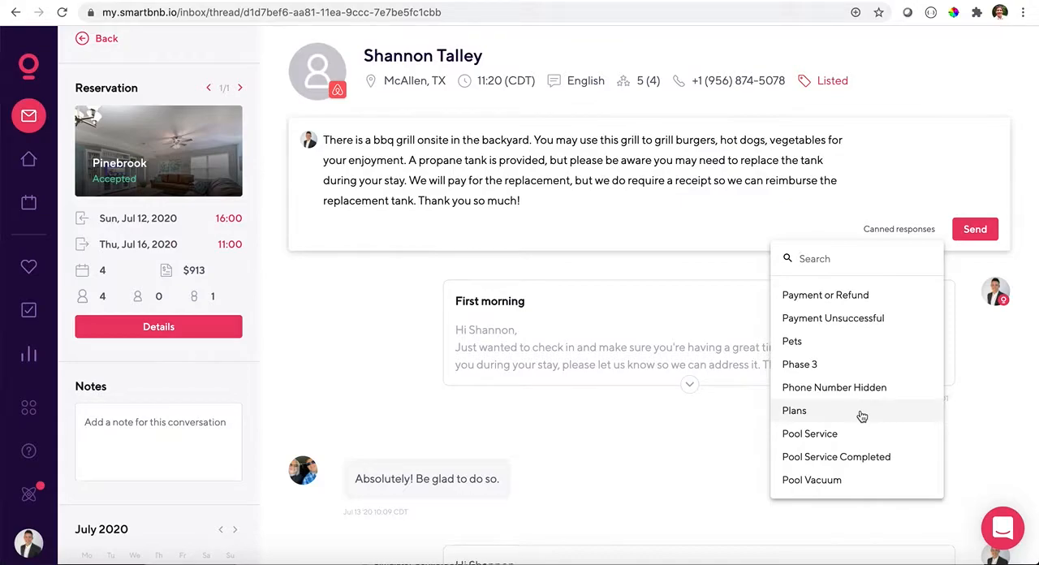
{"action": "scroll", "coordinate": [862, 416], "scroll_direction": "down", "scroll_amount": 3}
{"action": "scroll", "coordinate": [862, 416], "scroll_direction": "down", "scroll_amount": 1}
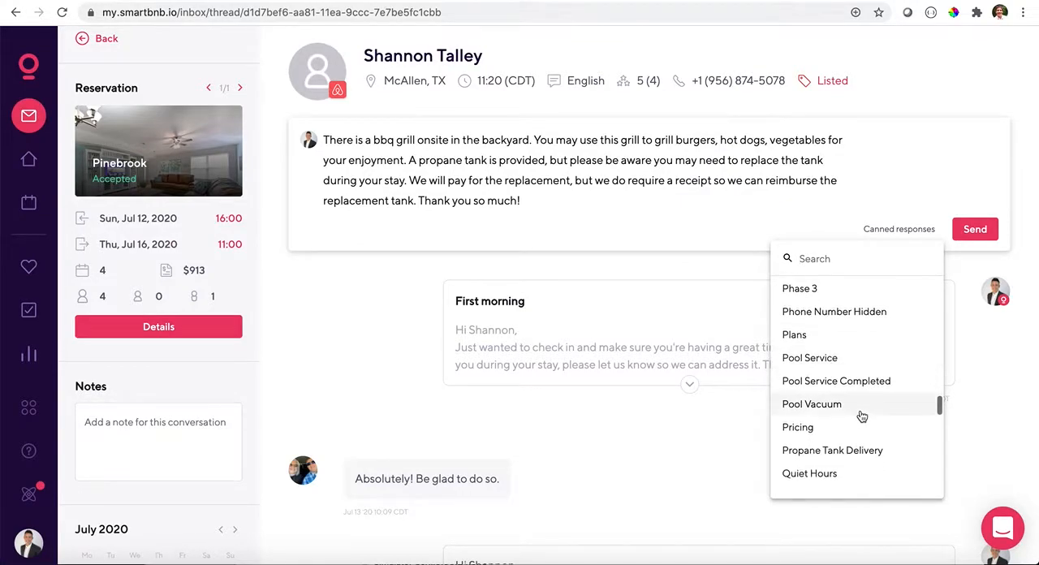
{"action": "scroll", "coordinate": [863, 415], "scroll_direction": "down", "scroll_amount": 1}
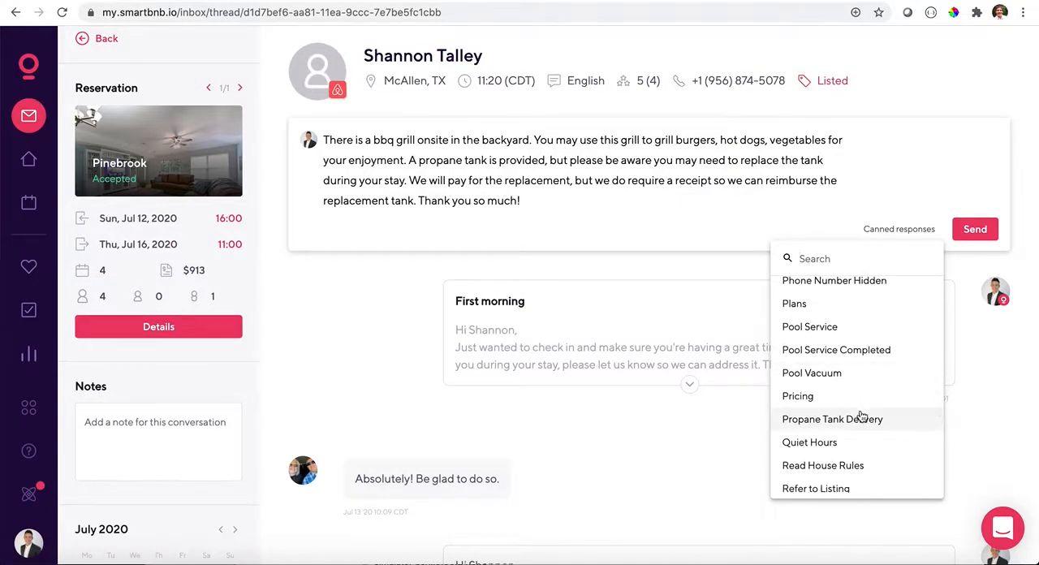
{"action": "scroll", "coordinate": [862, 416], "scroll_direction": "down", "scroll_amount": 1}
{"action": "scroll", "coordinate": [862, 416], "scroll_direction": "down", "scroll_amount": 2}
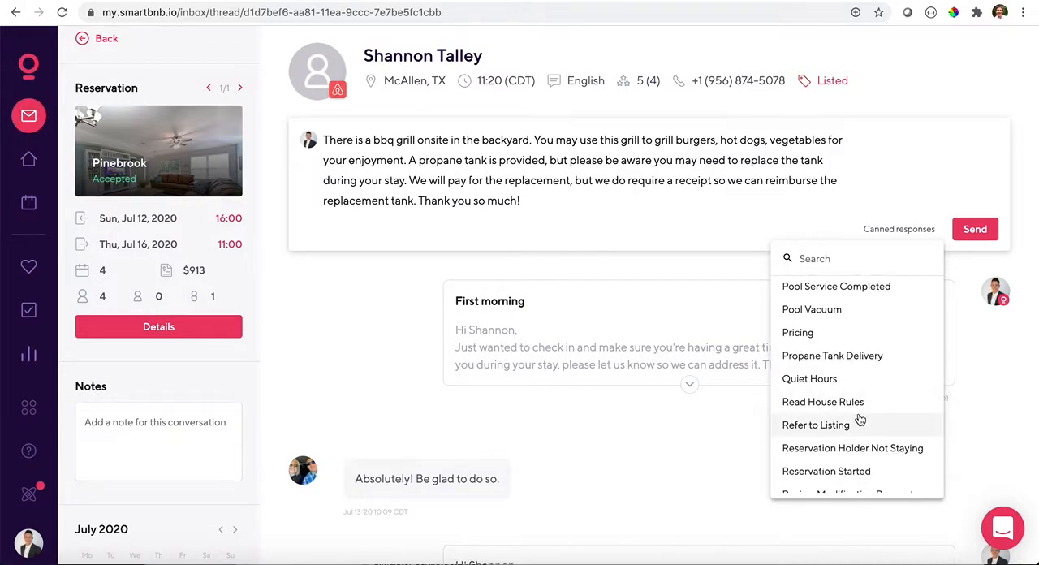
{"action": "scroll", "coordinate": [856, 424], "scroll_direction": "down", "scroll_amount": 2}
{"action": "scroll", "coordinate": [857, 424], "scroll_direction": "down", "scroll_amount": 7}
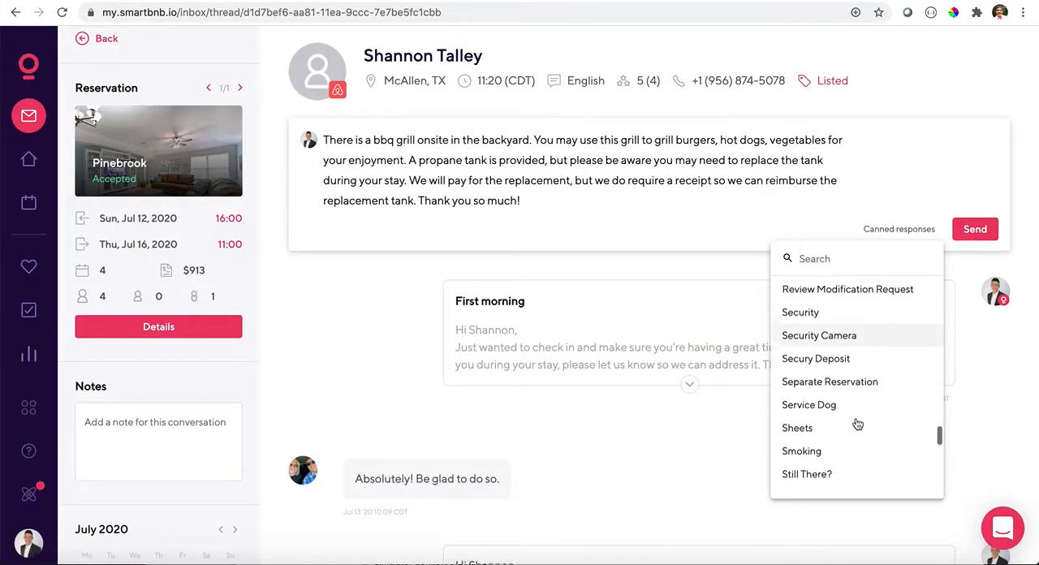
{"action": "scroll", "coordinate": [857, 424], "scroll_direction": "down", "scroll_amount": 3}
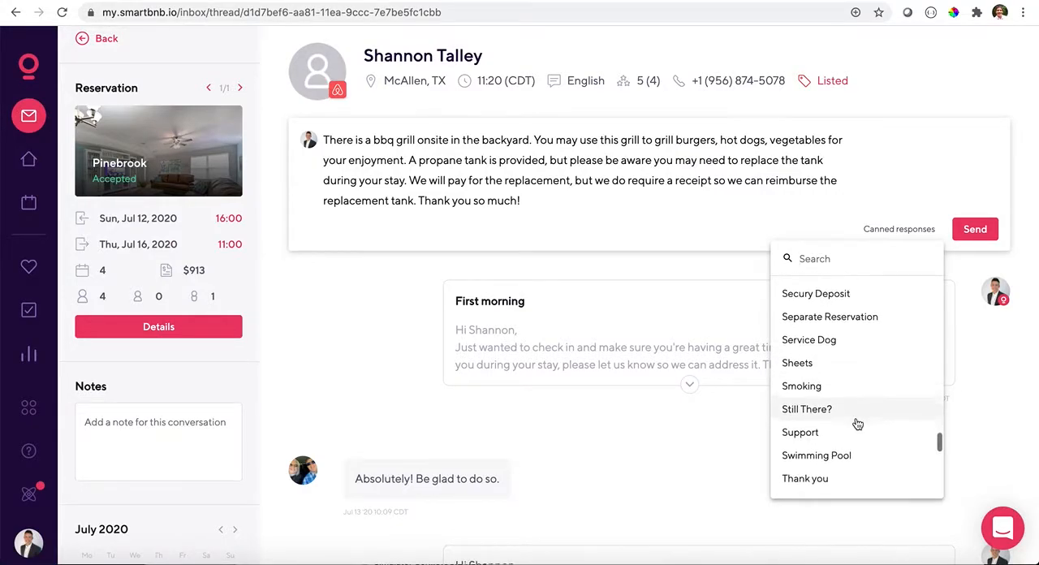
{"action": "scroll", "coordinate": [857, 424], "scroll_direction": "down", "scroll_amount": 1}
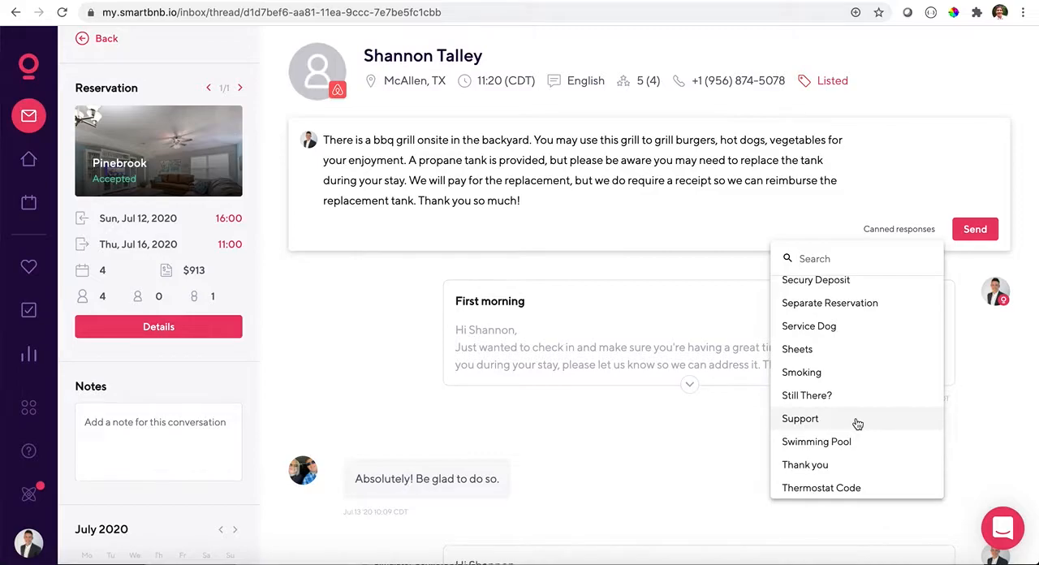
{"action": "scroll", "coordinate": [857, 423], "scroll_direction": "down", "scroll_amount": 3}
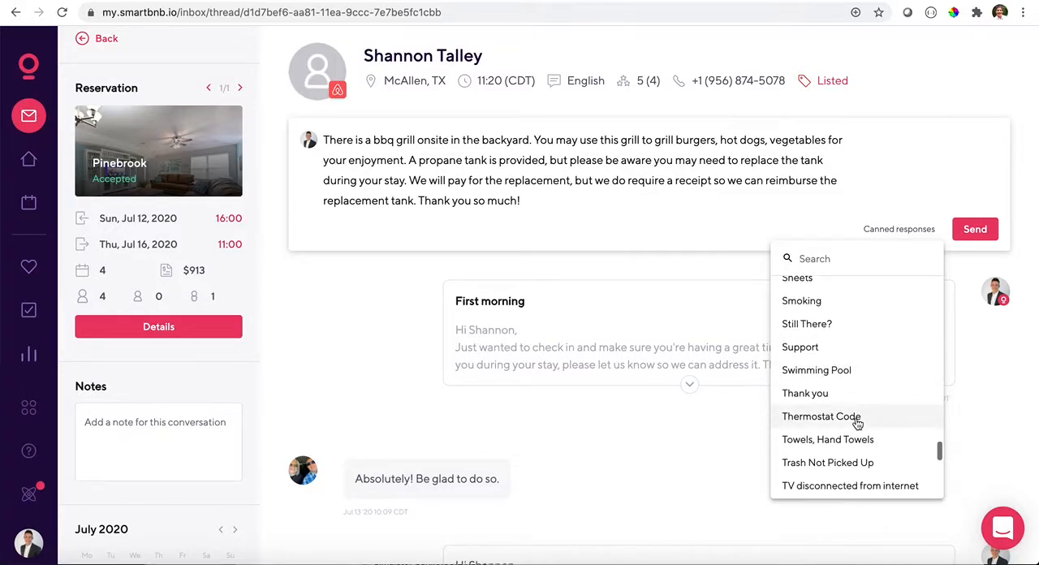
{"action": "scroll", "coordinate": [857, 434], "scroll_direction": "down", "scroll_amount": 4}
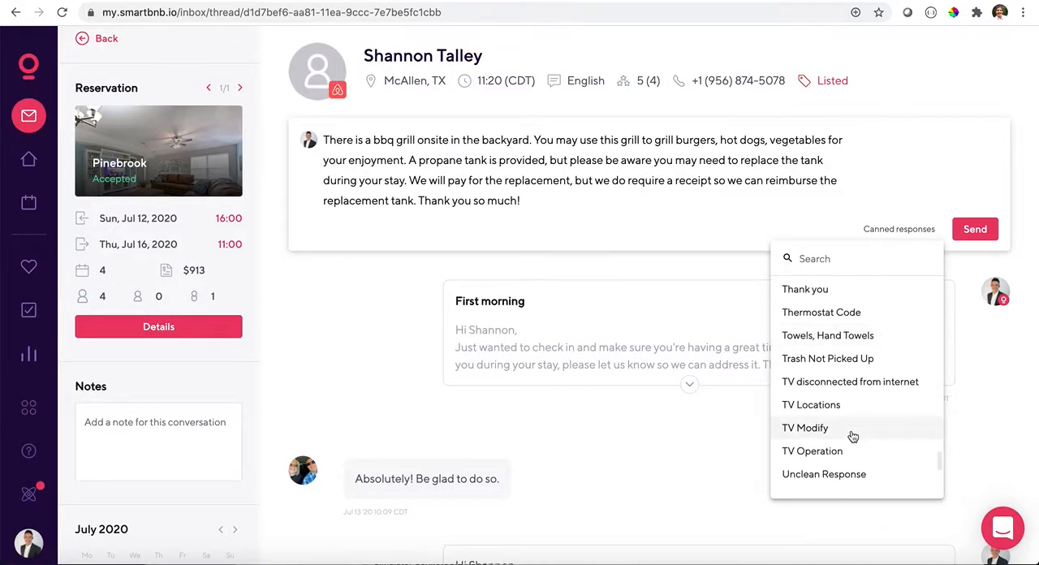
{"action": "scroll", "coordinate": [851, 435], "scroll_direction": "down", "scroll_amount": 9}
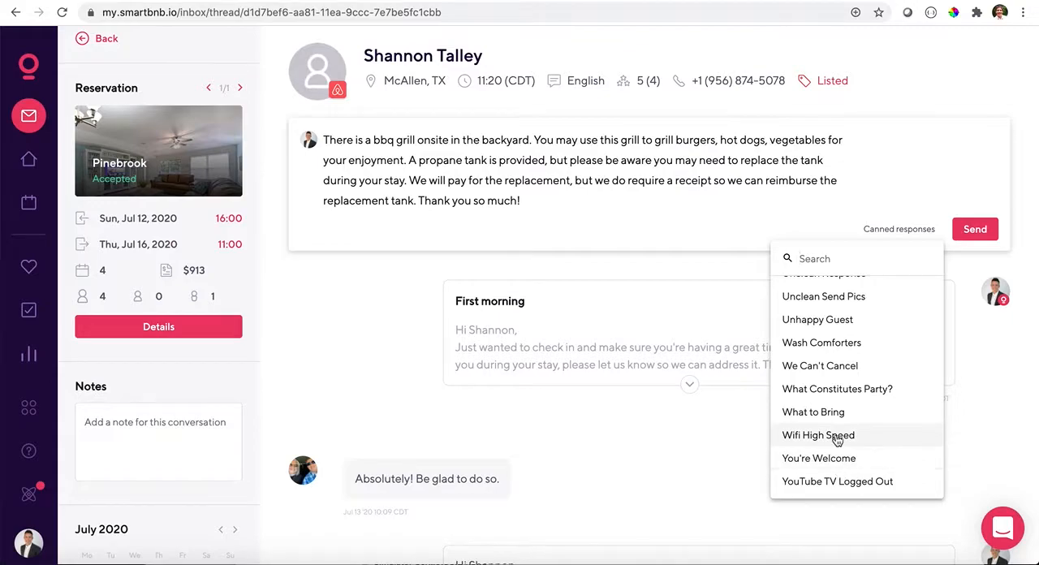
- Go back through the canned responses to "1 Guest" and review the entries again down to "Guest Searching without Dates"
{"action": "scroll", "coordinate": [837, 439], "scroll_direction": "up", "scroll_amount": 3}
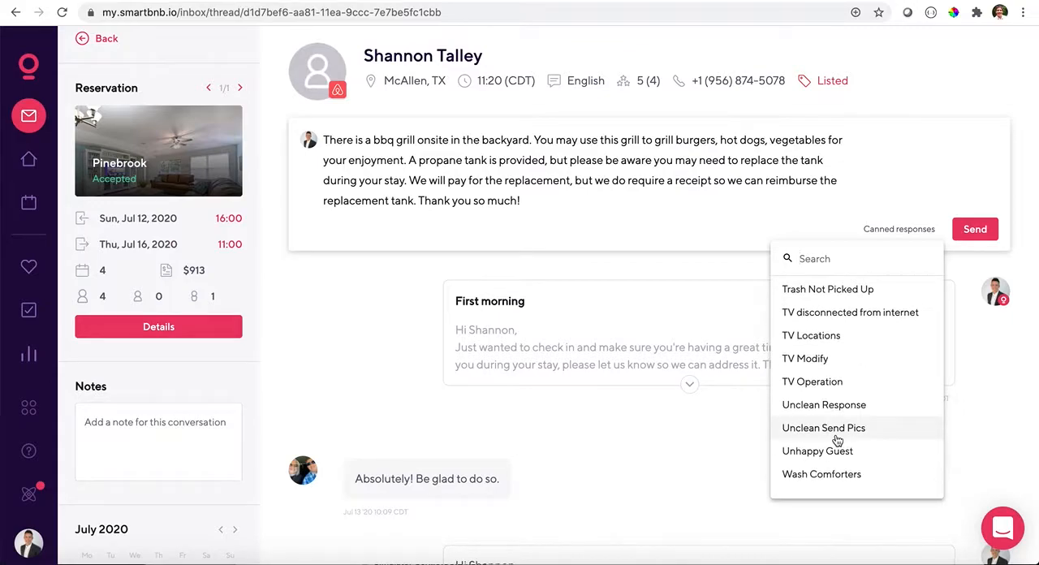
{"action": "scroll", "coordinate": [837, 440], "scroll_direction": "up", "scroll_amount": 15}
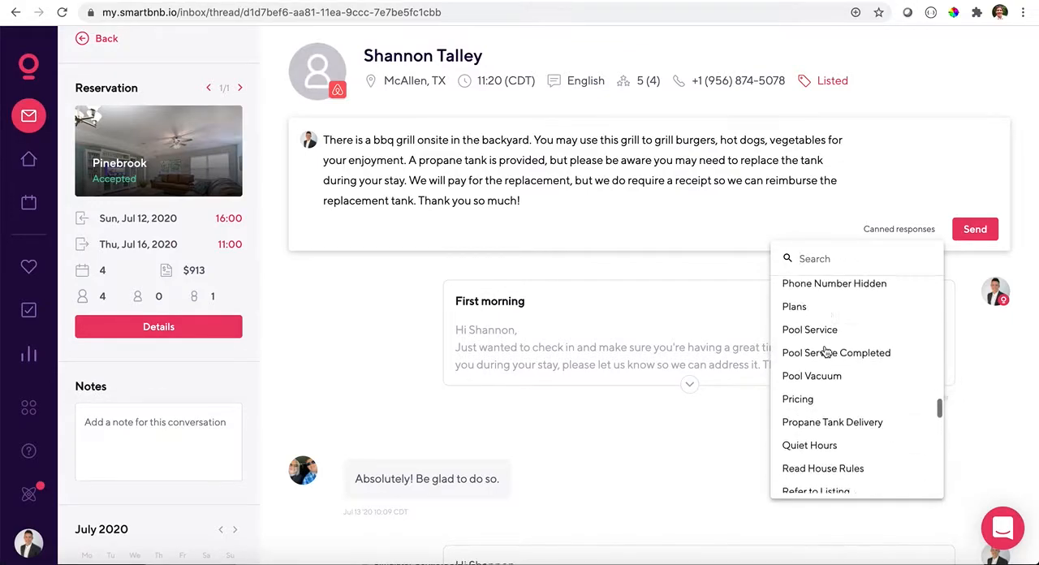
{"action": "scroll", "coordinate": [826, 351], "scroll_direction": "up", "scroll_amount": 5}
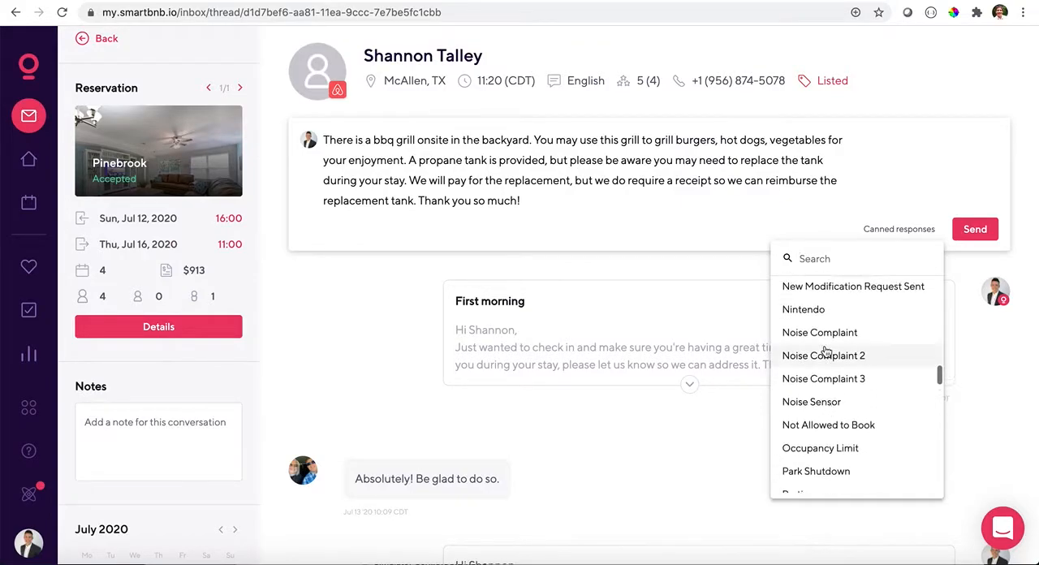
{"action": "scroll", "coordinate": [826, 351], "scroll_direction": "up", "scroll_amount": 12}
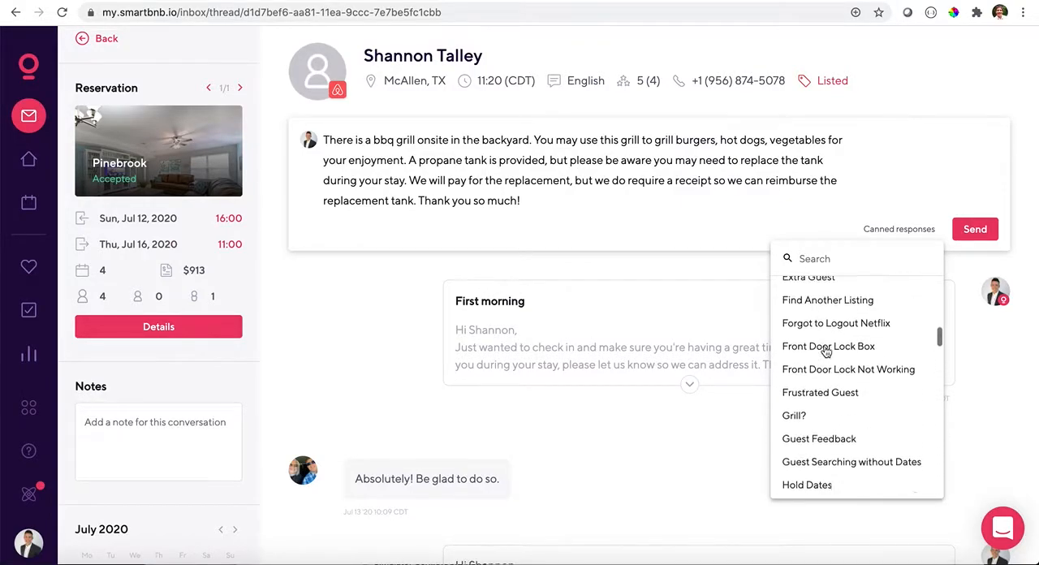
{"action": "scroll", "coordinate": [826, 351], "scroll_direction": "up", "scroll_amount": 5}
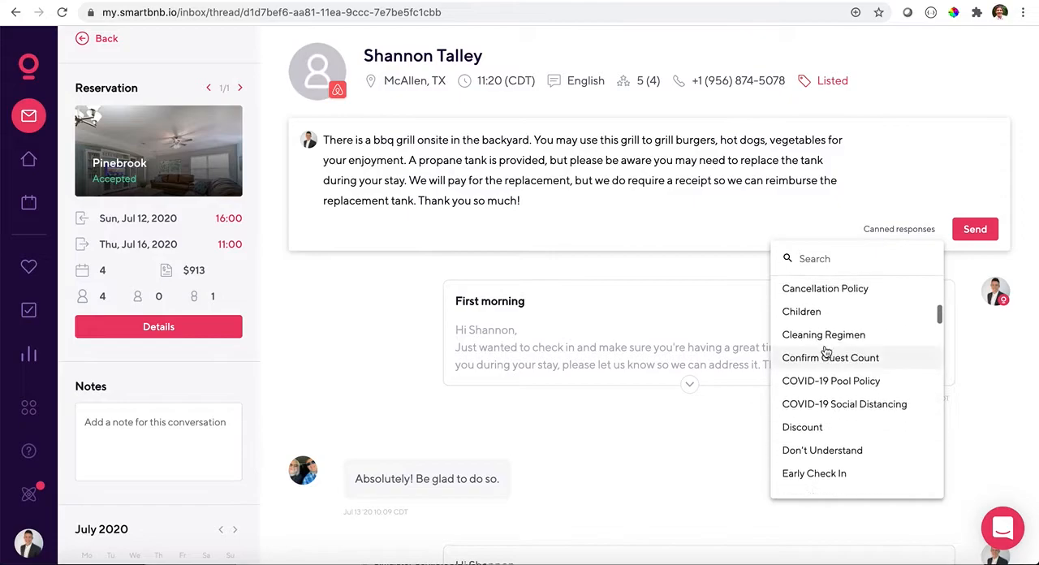
{"action": "scroll", "coordinate": [826, 350], "scroll_direction": "up", "scroll_amount": 5}
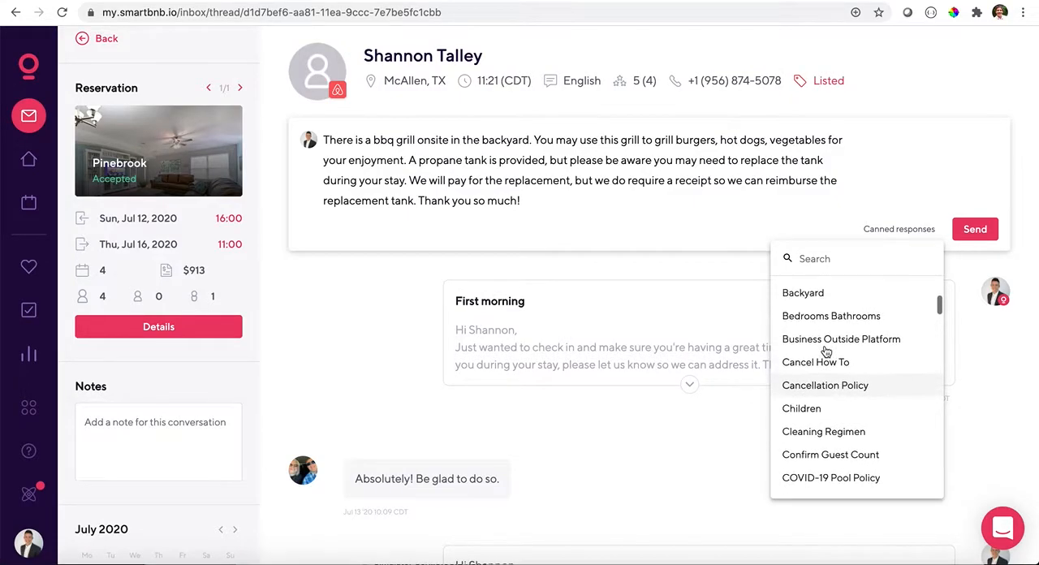
{"action": "scroll", "coordinate": [826, 351], "scroll_direction": "up", "scroll_amount": 5}
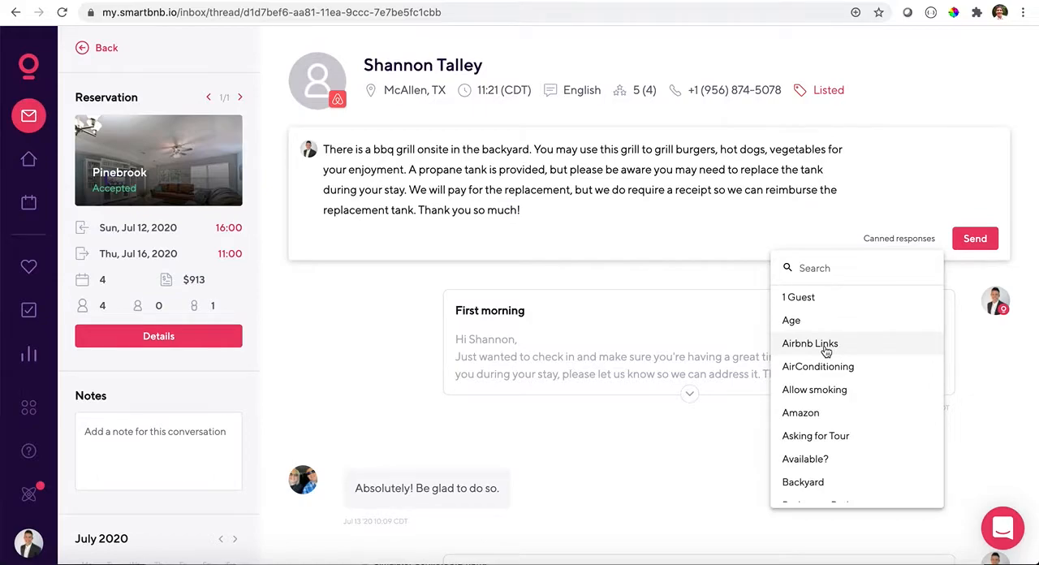
{"action": "scroll", "coordinate": [831, 345], "scroll_direction": "down", "scroll_amount": 1}
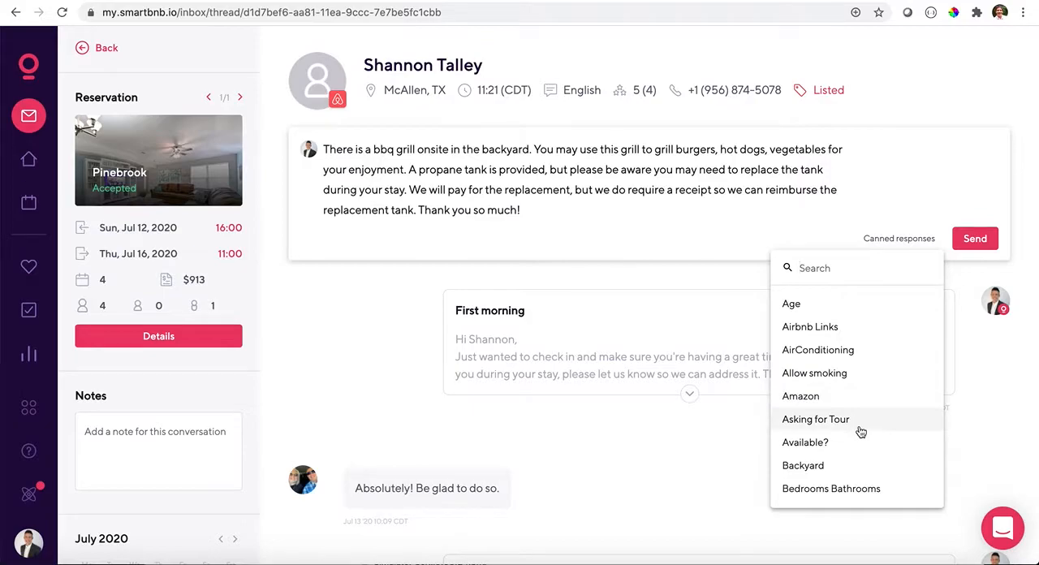
{"action": "scroll", "coordinate": [861, 432], "scroll_direction": "down", "scroll_amount": 2}
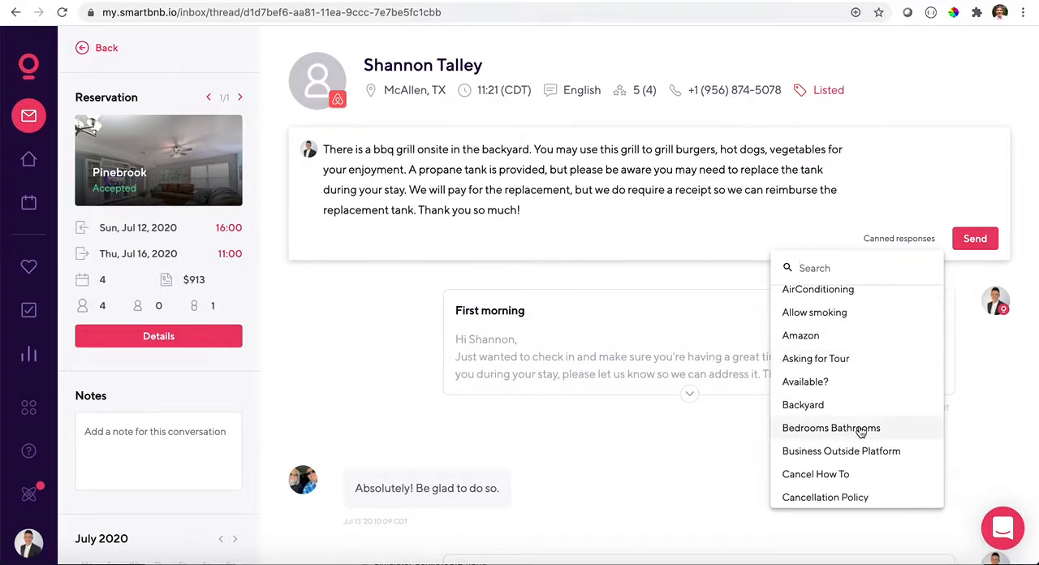
{"action": "scroll", "coordinate": [860, 430], "scroll_direction": "down", "scroll_amount": 1}
{"action": "scroll", "coordinate": [851, 424], "scroll_direction": "down", "scroll_amount": 5}
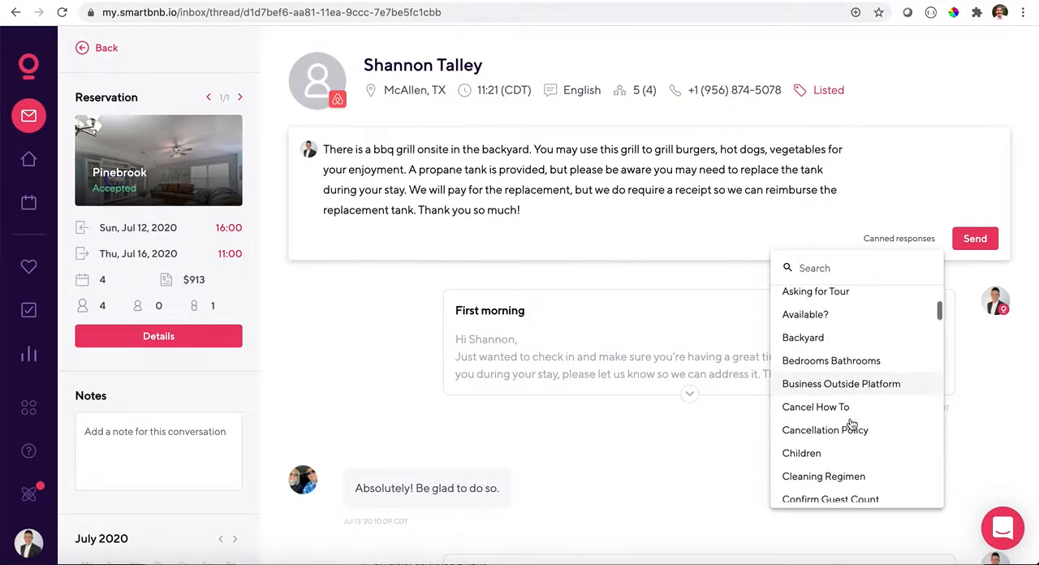
{"action": "scroll", "coordinate": [849, 435], "scroll_direction": "down", "scroll_amount": 3}
{"action": "scroll", "coordinate": [847, 444], "scroll_direction": "down", "scroll_amount": 9}
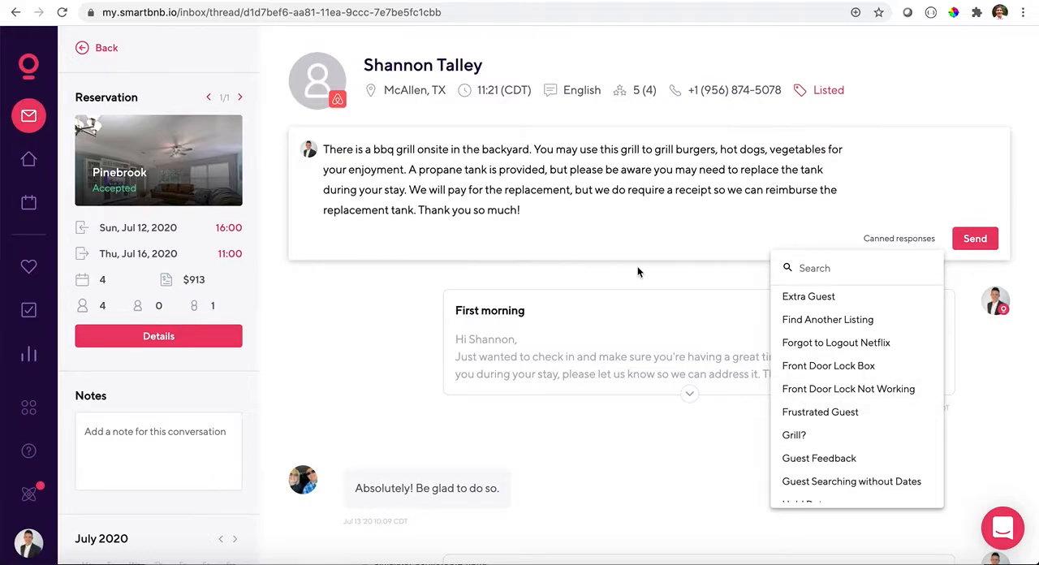
- Replace the grill draft with the personal message "I'm glad you're having a great time!"
{"action": "triple_click", "coordinate": [602, 210]}
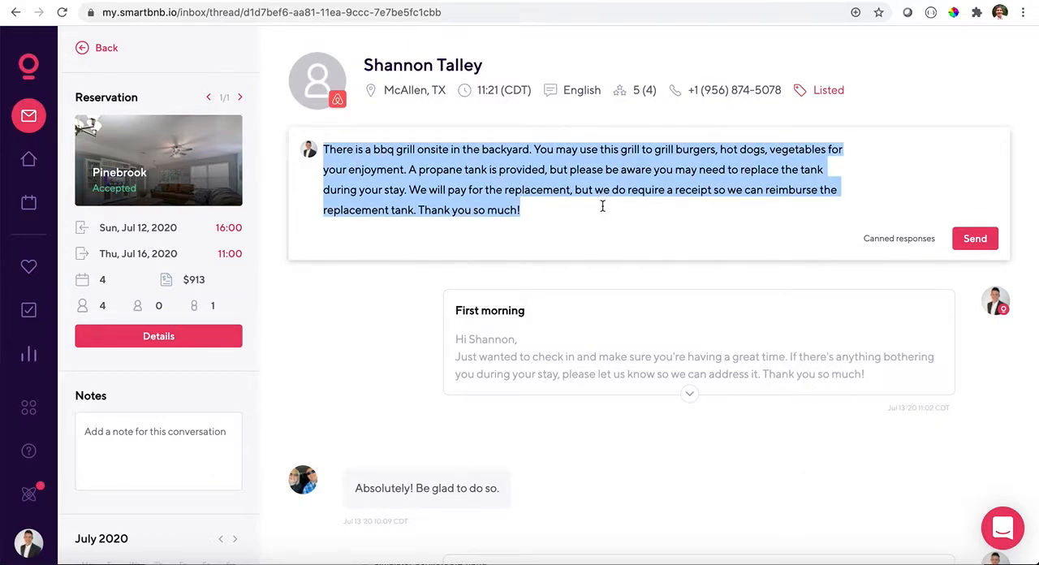
{"action": "key", "text": "BackSpace"}
{"action": "type", "text": "I'm glad y"}
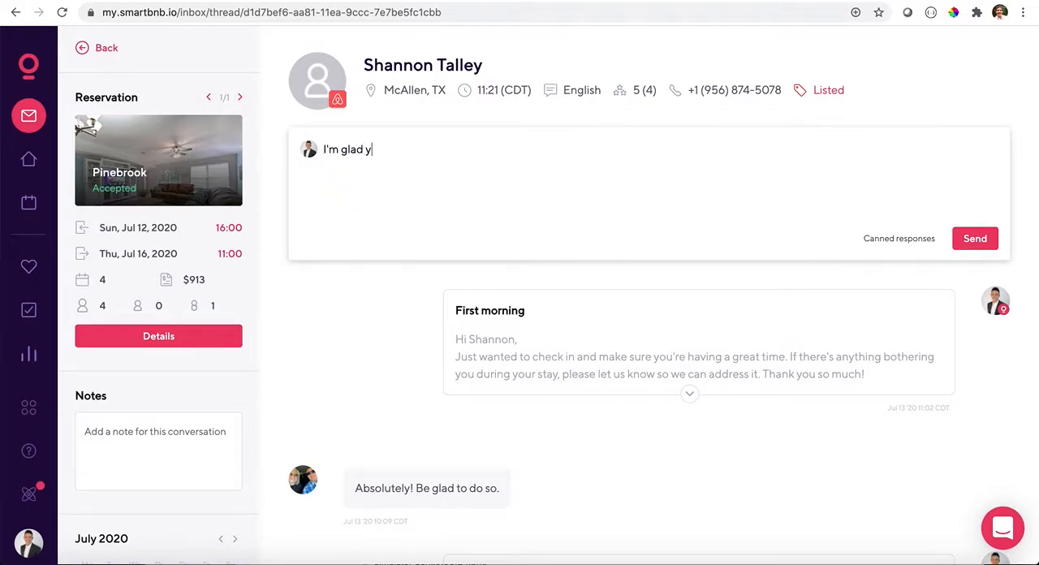
{"action": "type", "text": "ou're having a gr"}
{"action": "key", "text": "BackSpace"}
{"action": "key", "text": "BackSpace"}
{"action": "type", "text": "a great tiem"}
{"action": "key", "text": "BackSpace"}
{"action": "key", "text": "BackSpace"}
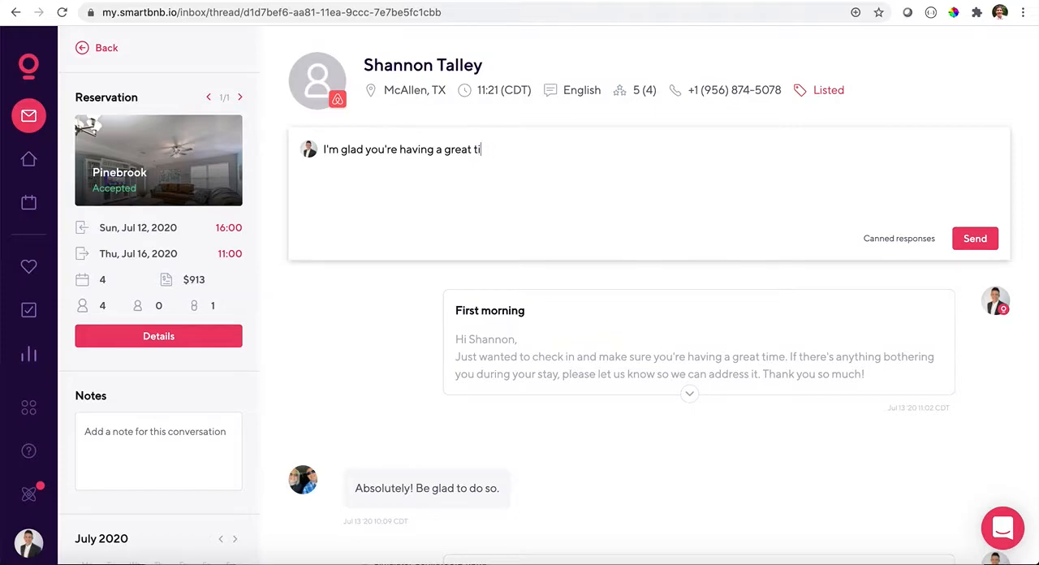
{"action": "type", "text": "me! "}
{"action": "type", "text": "My name is"}
- Add a sentence to the draft saying that your cousin has the same first name as the guest
{"action": "key", "text": "BackSpace"}
{"action": "key", "text": "BackSpace"}
{"action": "key", "text": "BackSpace"}
{"action": "key", "text": "BackSpace"}
{"action": "key", "text": "BackSpace"}
{"action": "key", "text": "BackSpace"}
{"action": "key", "text": "BackSpace"}
{"action": "key", "text": "BackSpace"}
{"action": "type", "text": "cousin's name is Shannon too!"}
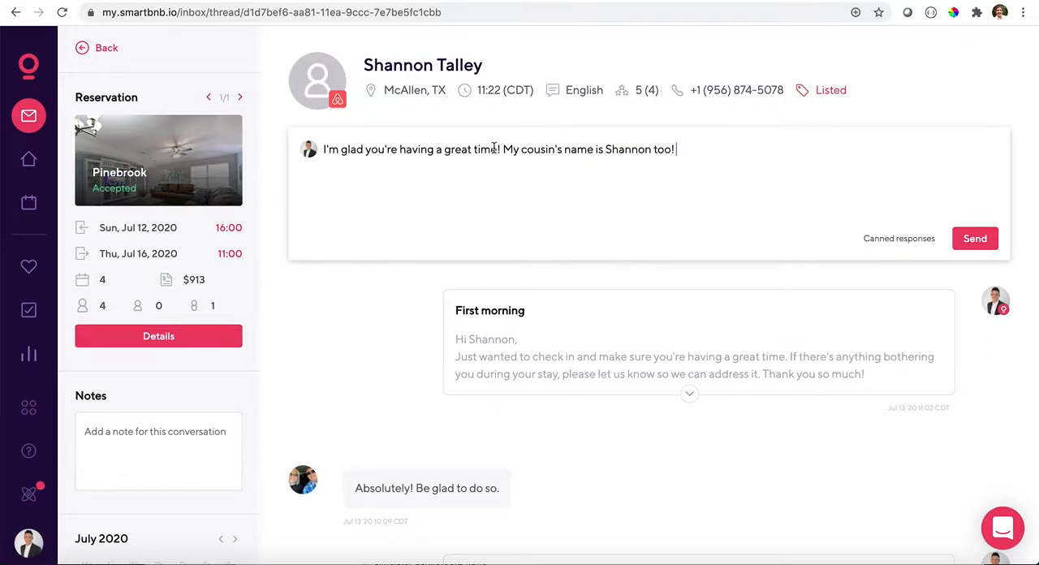
- Clear the personal message from the draft and return to the inbox's All Messages list
{"action": "left_click_drag", "start_coordinate": [499, 148], "coordinate": [504, 148]}
{"action": "left_click", "coordinate": [682, 146]}
{"action": "triple_click", "coordinate": [686, 148]}
{"action": "key", "text": "BackSpace"}
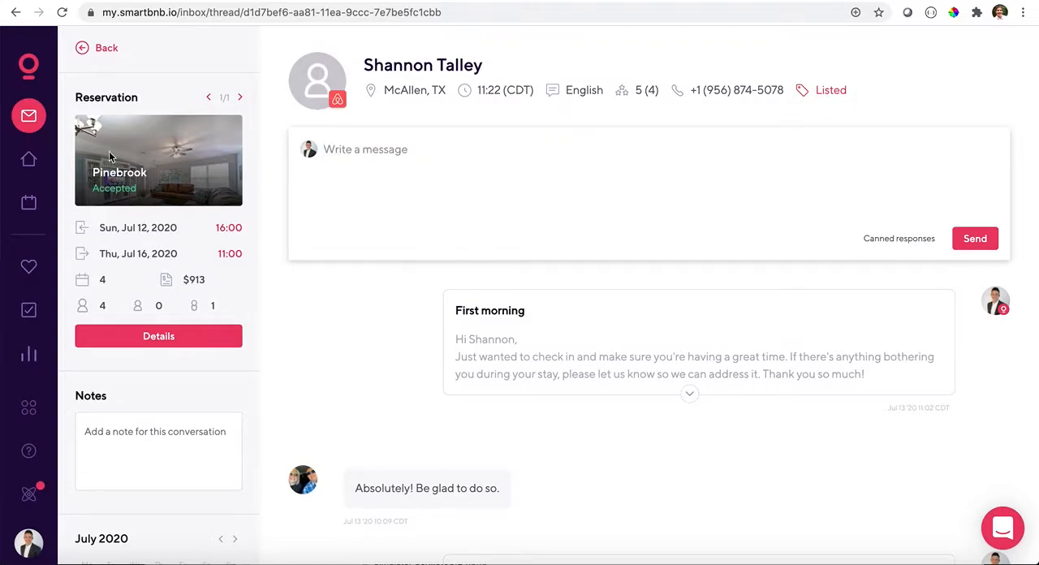
{"action": "left_click", "coordinate": [29, 118]}
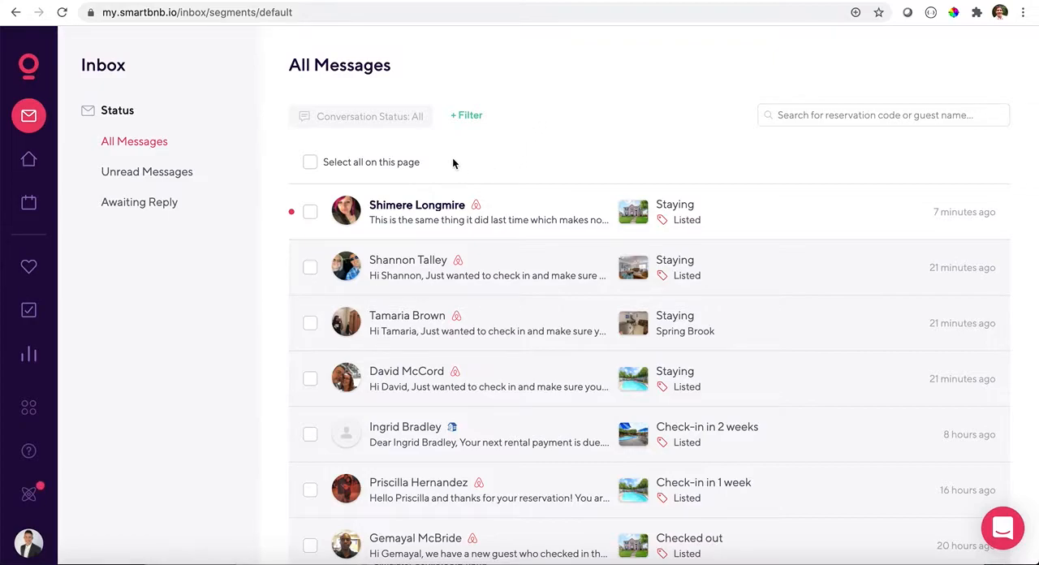
- Open the July 2020 calendar in week view and look over the property bookings around July 13
{"action": "left_click", "coordinate": [29, 203]}
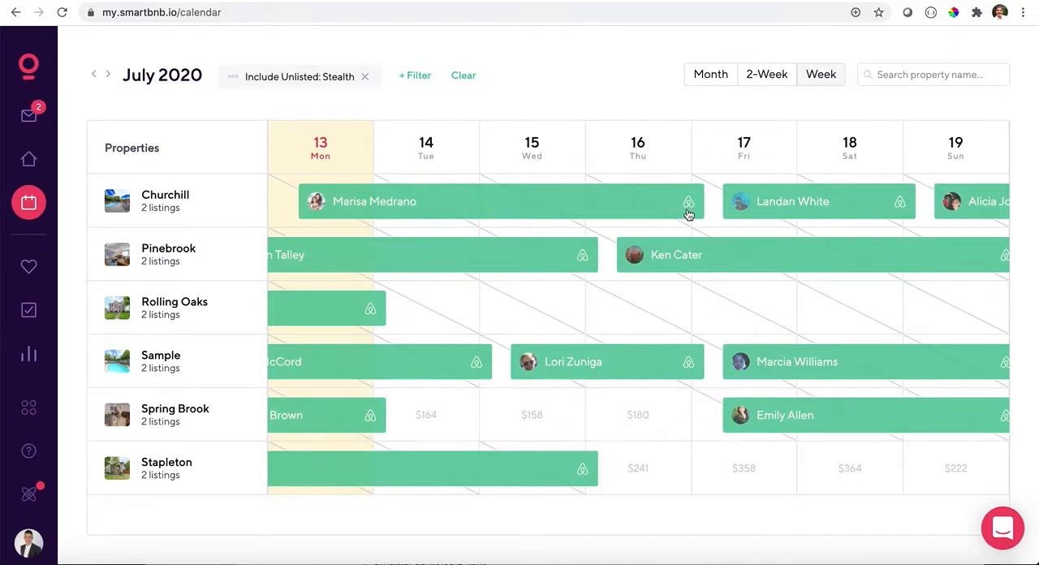
{"action": "scroll", "coordinate": [541, 341], "scroll_direction": "left", "scroll_amount": 3}
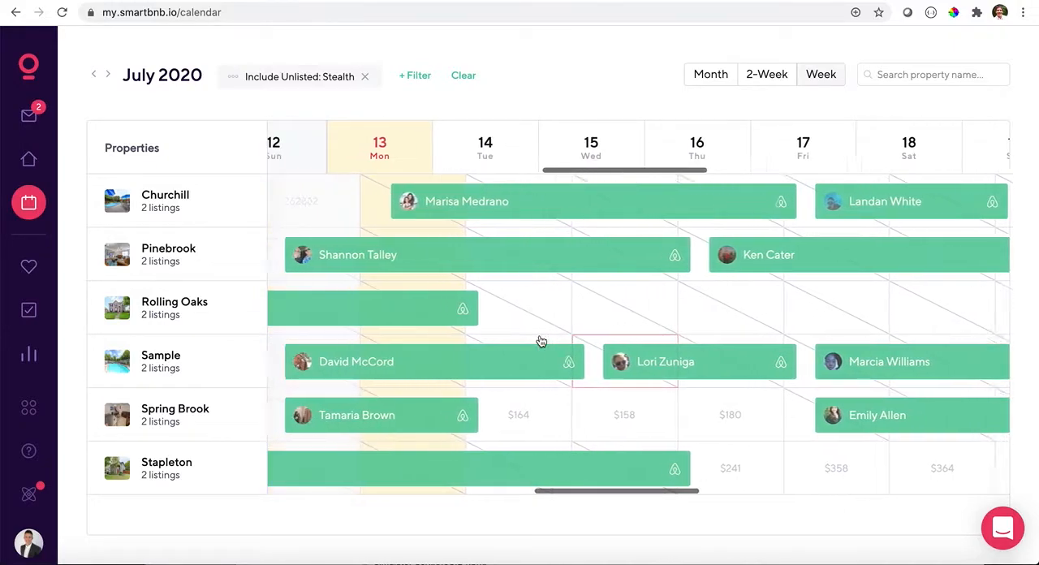
{"action": "scroll", "coordinate": [541, 341], "scroll_direction": "left", "scroll_amount": 3}
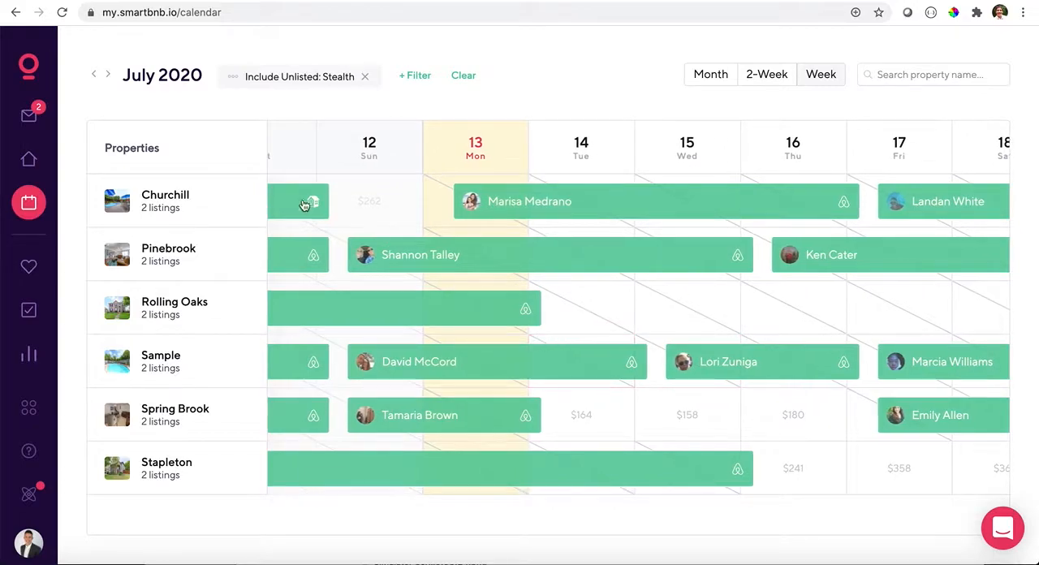
{"action": "scroll", "coordinate": [650, 283], "scroll_direction": "right", "scroll_amount": 2}
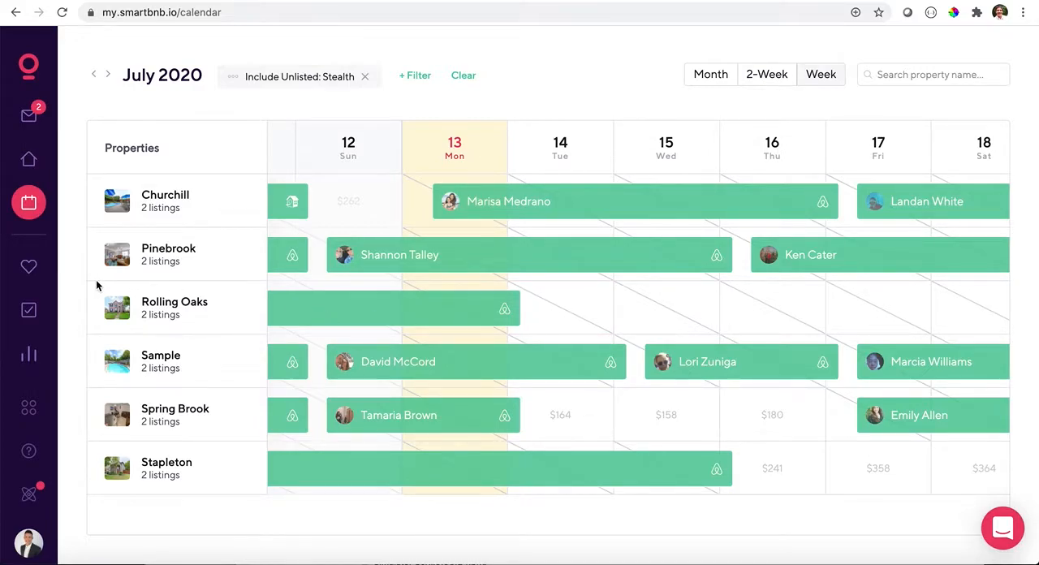
- Open the Guest Experience overview and look through its messaging, review and question rule summaries
{"action": "left_click", "coordinate": [30, 267]}
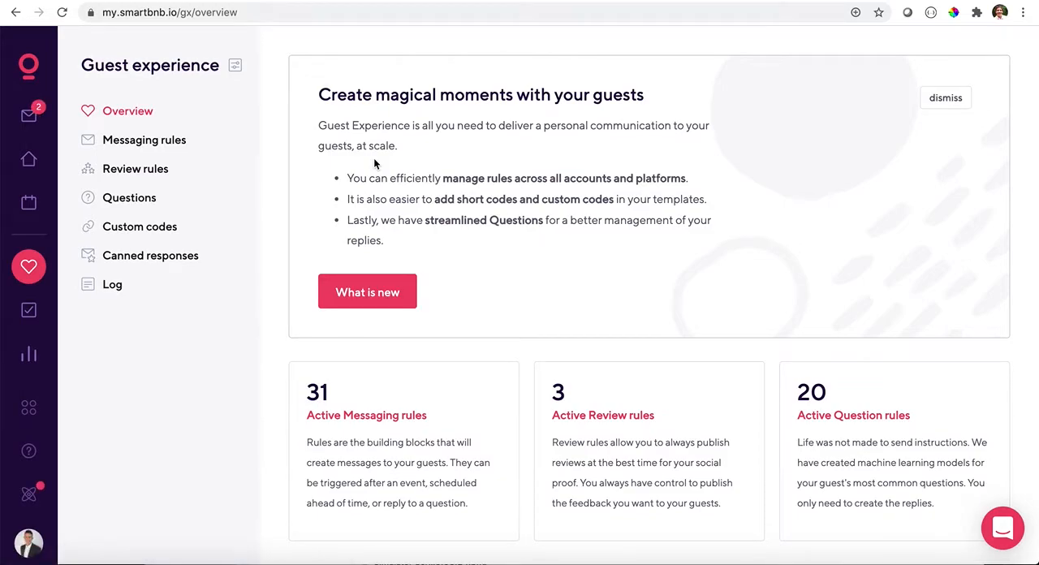
{"action": "scroll", "coordinate": [375, 163], "scroll_direction": "down", "scroll_amount": 1}
{"action": "scroll", "coordinate": [587, 276], "scroll_direction": "down", "scroll_amount": 3}
{"action": "scroll", "coordinate": [589, 290], "scroll_direction": "up", "scroll_amount": 4}
{"action": "scroll", "coordinate": [524, 270], "scroll_direction": "down", "scroll_amount": 5}
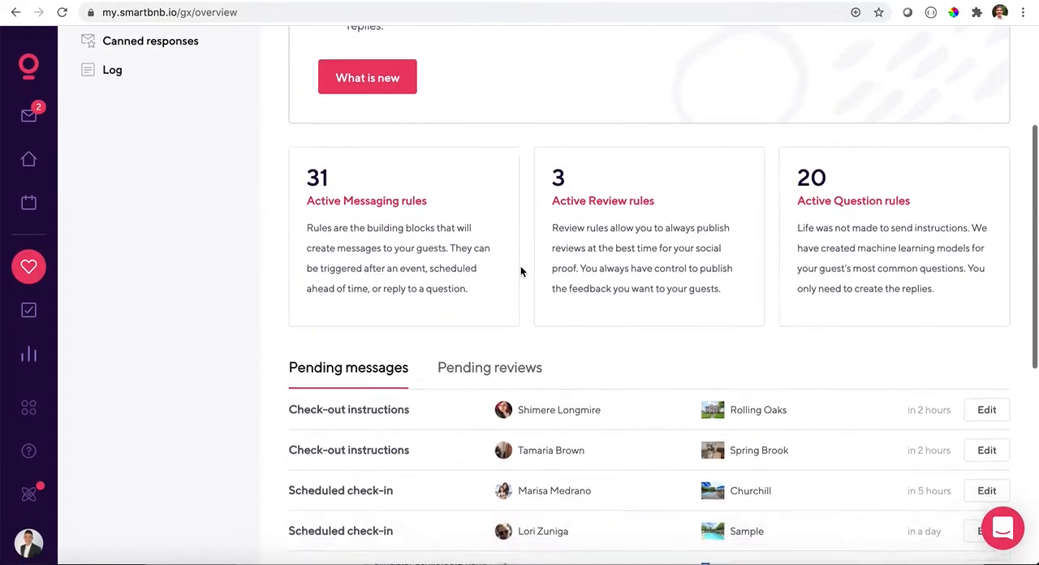
{"action": "scroll", "coordinate": [522, 270], "scroll_direction": "down", "scroll_amount": 1}
{"action": "scroll", "coordinate": [520, 271], "scroll_direction": "up", "scroll_amount": 6}
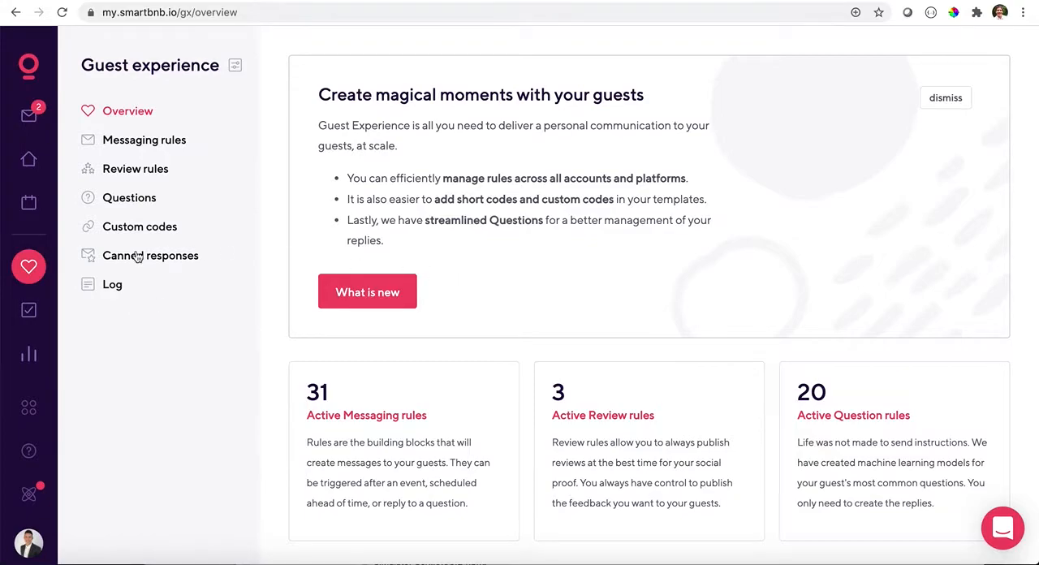
- Examine the pending messages on the Guest Experience overview, including their types, properties and scheduled send times
{"action": "scroll", "coordinate": [441, 187], "scroll_direction": "down", "scroll_amount": 5}
{"action": "scroll", "coordinate": [442, 188], "scroll_direction": "down", "scroll_amount": 1}
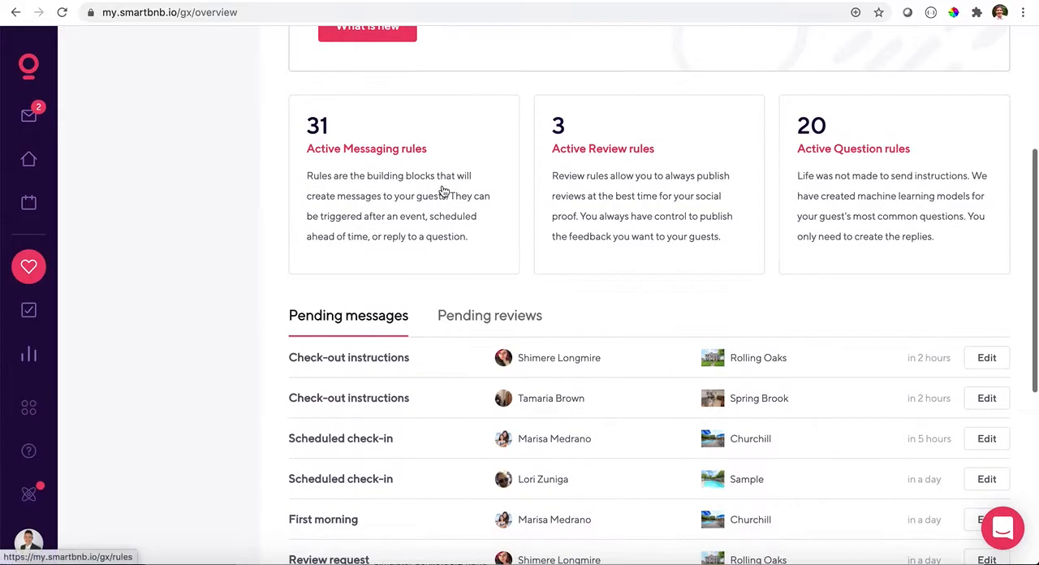
{"action": "scroll", "coordinate": [447, 207], "scroll_direction": "up", "scroll_amount": 2}
{"action": "scroll", "coordinate": [448, 209], "scroll_direction": "down", "scroll_amount": 4}
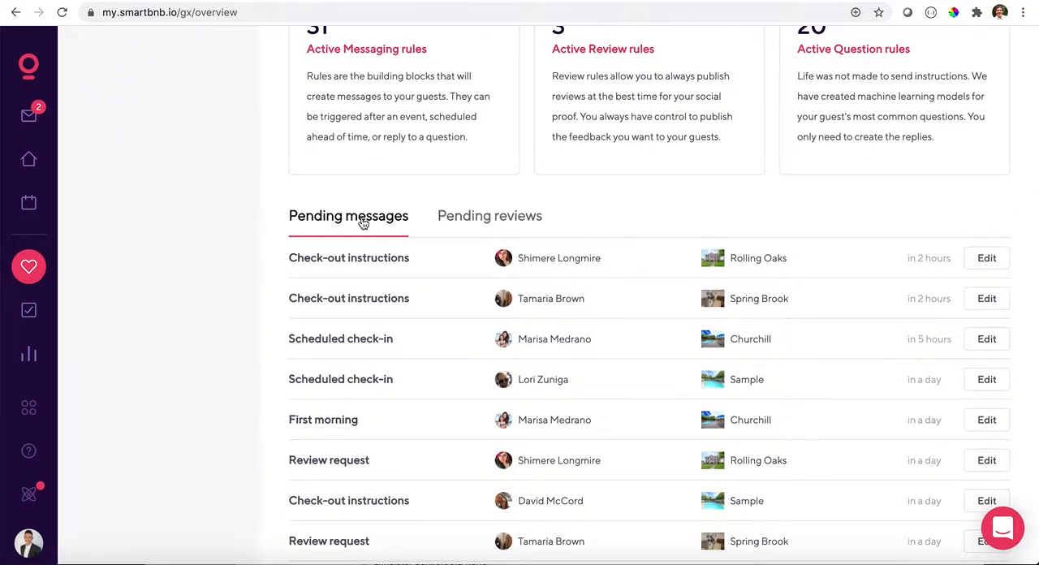
{"action": "scroll", "coordinate": [364, 224], "scroll_direction": "down", "scroll_amount": 1}
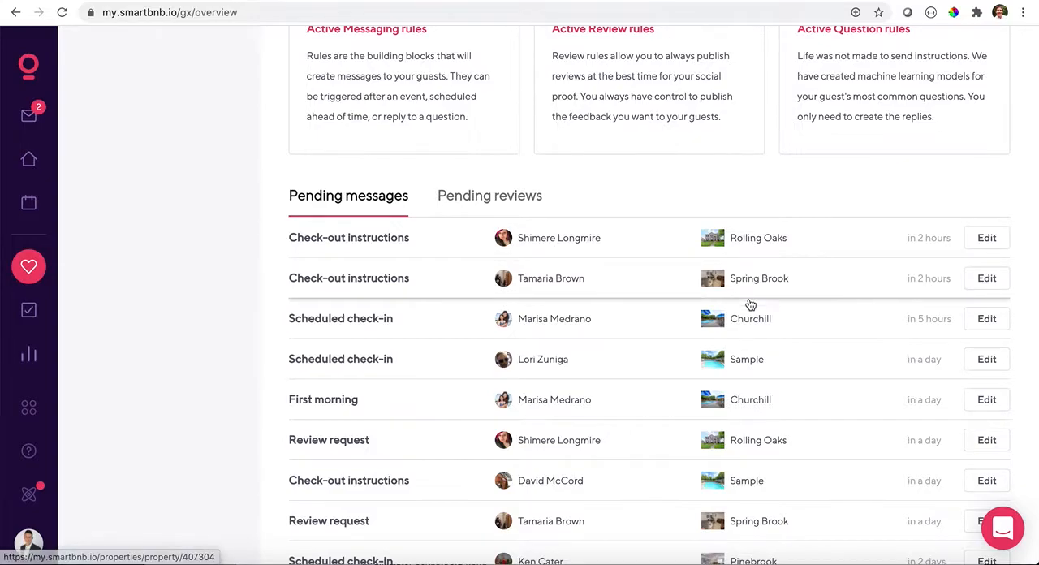
{"action": "scroll", "coordinate": [750, 394], "scroll_direction": "down", "scroll_amount": 1}
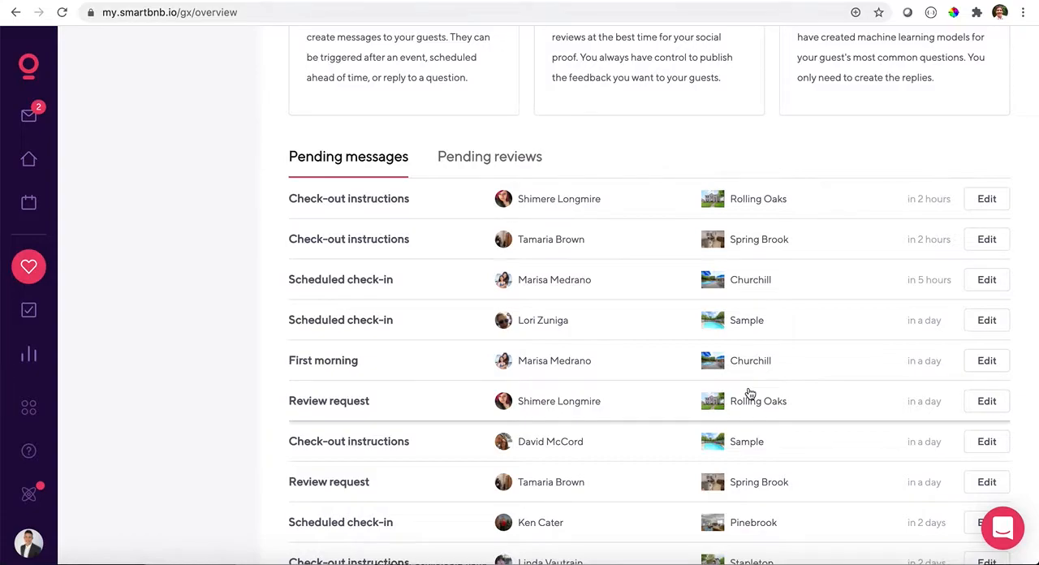
{"action": "scroll", "coordinate": [750, 394], "scroll_direction": "down", "scroll_amount": 2}
{"action": "scroll", "coordinate": [751, 394], "scroll_direction": "up", "scroll_amount": 1}
{"action": "scroll", "coordinate": [751, 394], "scroll_direction": "up", "scroll_amount": 1}
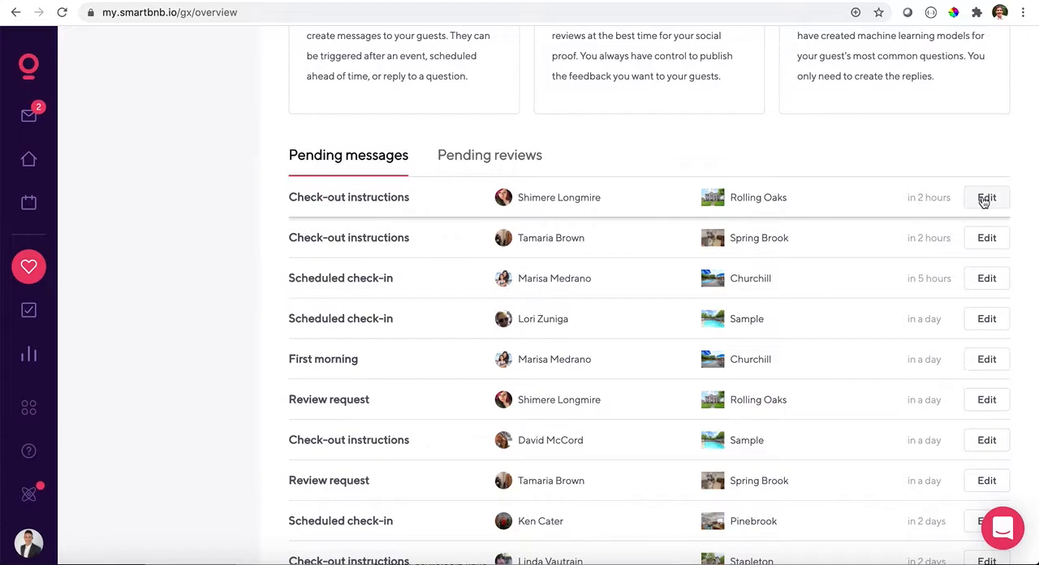
- Open the pending check-out instructions for the Rolling Oaks guest and read through the whole message
{"action": "left_click", "coordinate": [985, 199]}
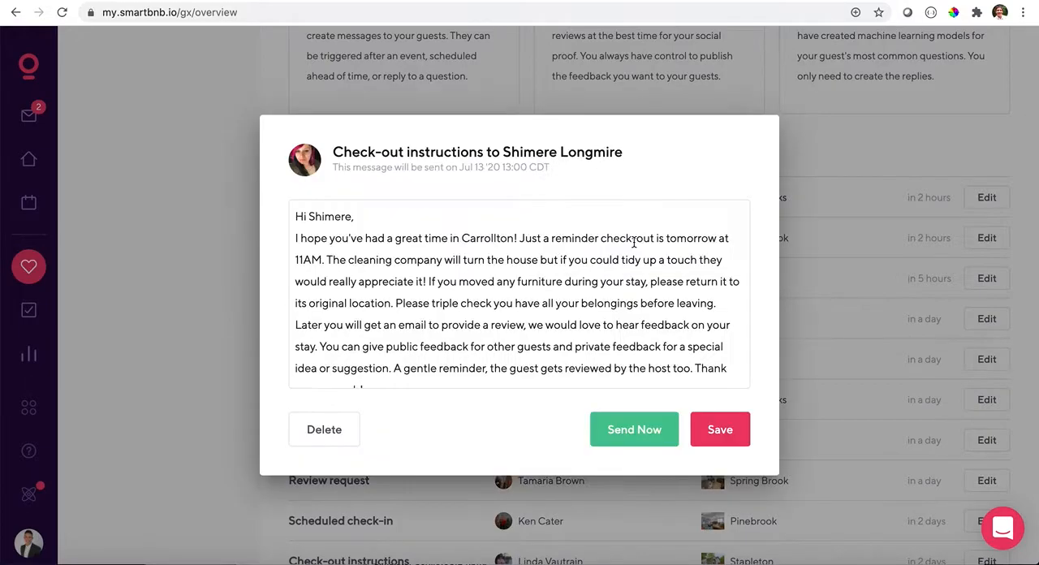
{"action": "scroll", "coordinate": [634, 242], "scroll_direction": "down", "scroll_amount": 1}
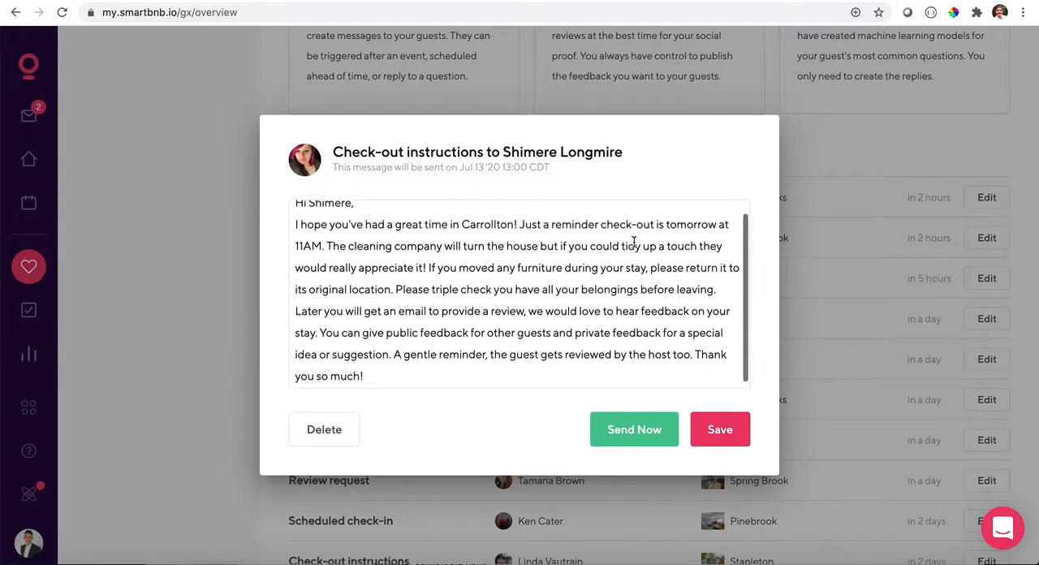
{"action": "scroll", "coordinate": [634, 242], "scroll_direction": "up", "scroll_amount": 1}
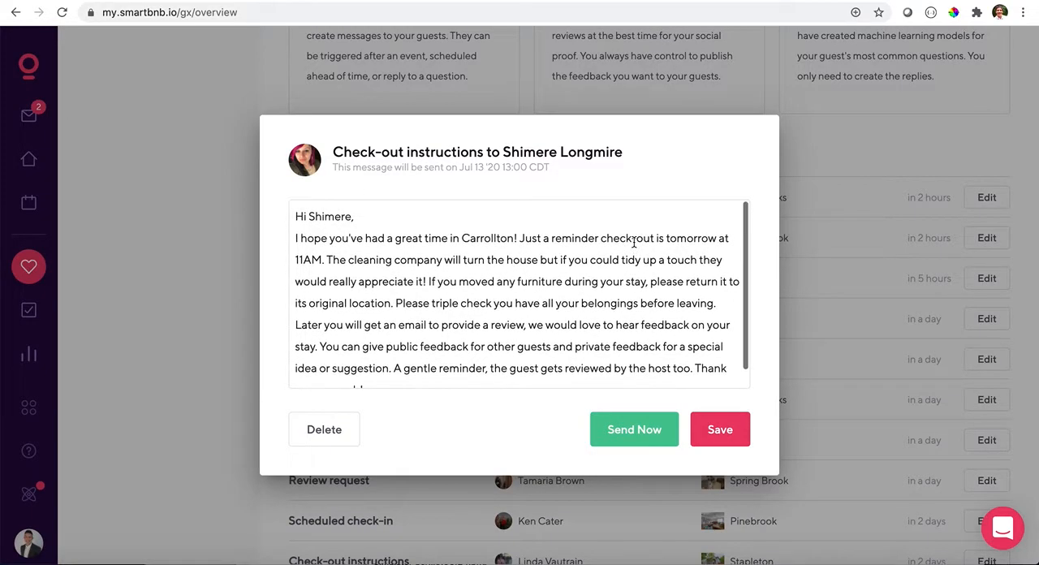
{"action": "scroll", "coordinate": [471, 260], "scroll_direction": "down", "scroll_amount": 1}
{"action": "scroll", "coordinate": [468, 258], "scroll_direction": "up", "scroll_amount": 1}
{"action": "scroll", "coordinate": [375, 276], "scroll_direction": "down", "scroll_amount": 1}
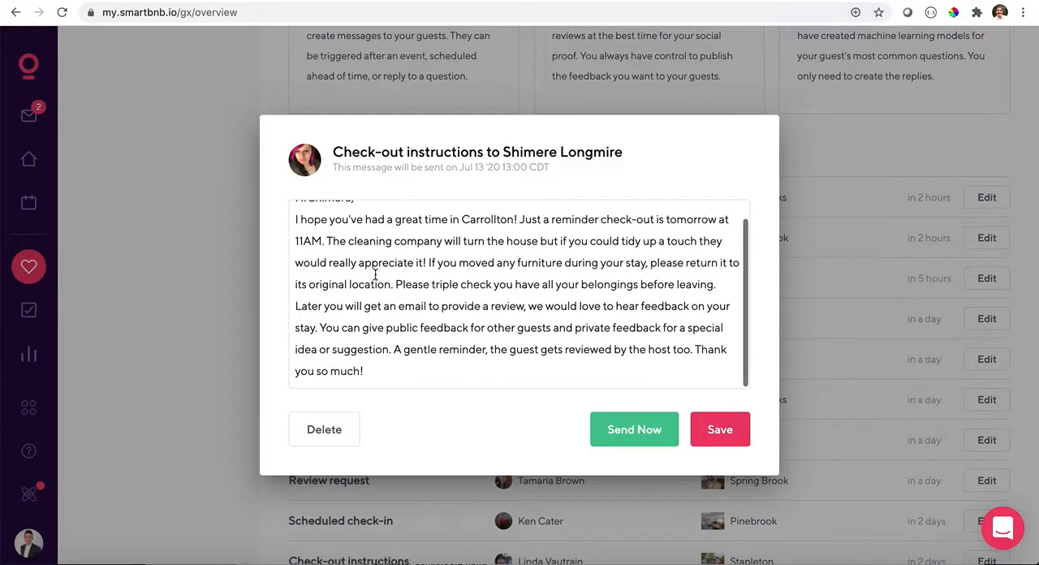
{"action": "scroll", "coordinate": [375, 276], "scroll_direction": "up", "scroll_amount": 1}
{"action": "scroll", "coordinate": [378, 264], "scroll_direction": "down", "scroll_amount": 1}
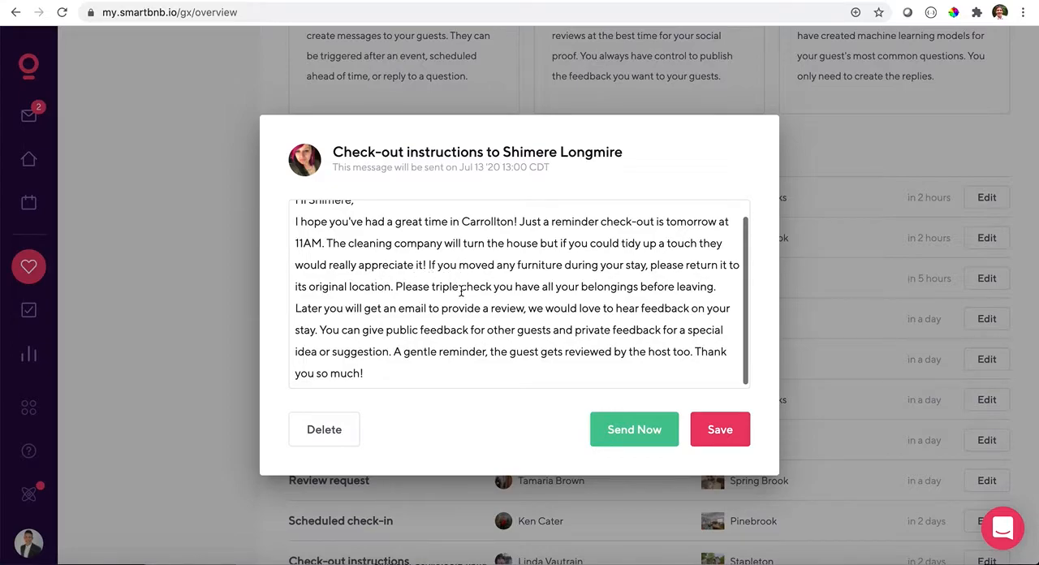
{"action": "scroll", "coordinate": [425, 300], "scroll_direction": "down", "scroll_amount": 1}
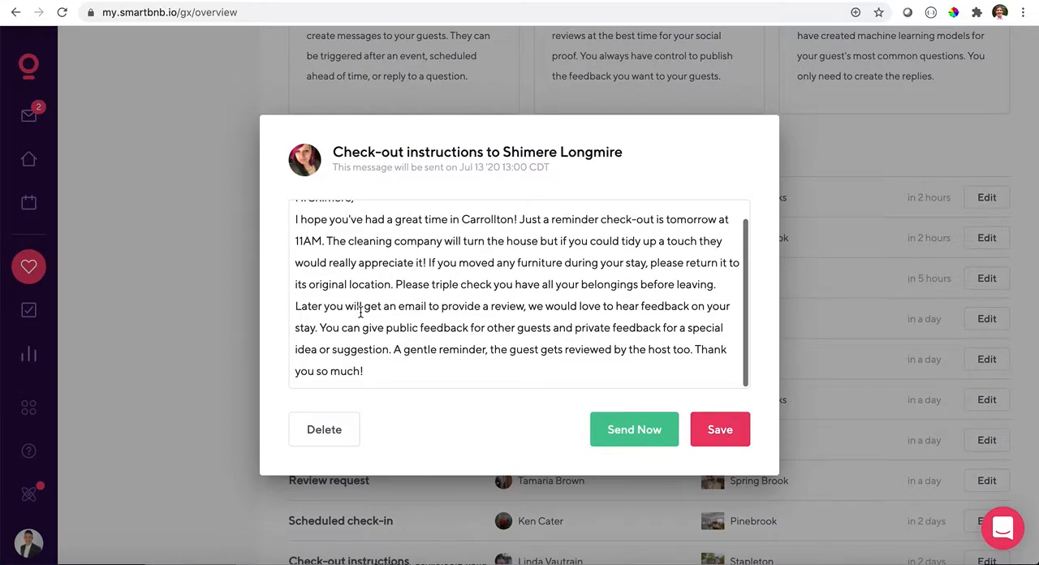
- Remove the closing text from "Later you will get an email" onward, save the check-out instructions, and reopen them briefly to check the edit
{"action": "left_click", "coordinate": [298, 307]}
{"action": "left_click_drag", "start_coordinate": [297, 307], "coordinate": [400, 363]}
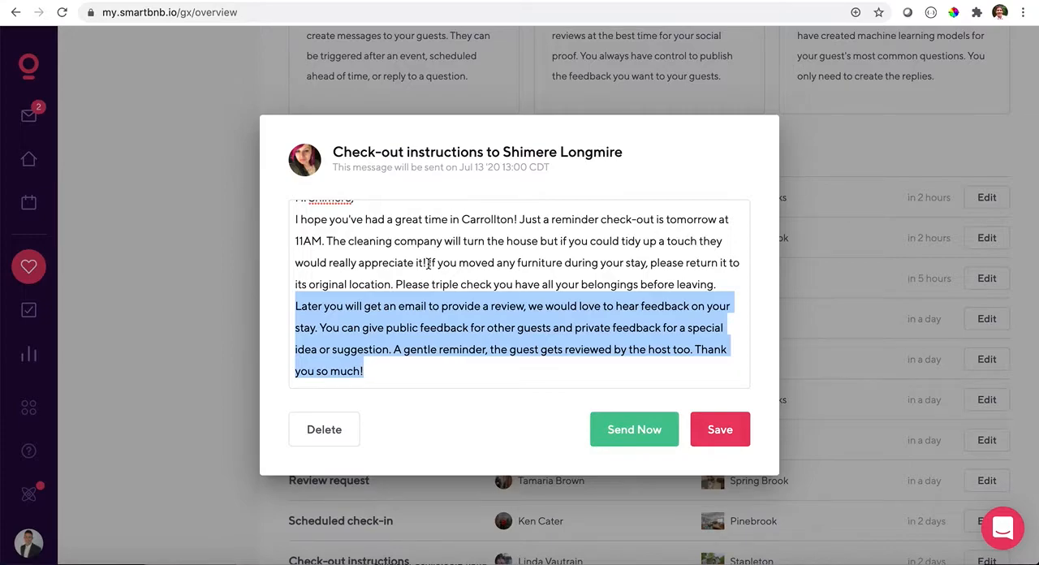
{"action": "key", "text": "BackSpace"}
{"action": "key", "text": "BackSpace"}
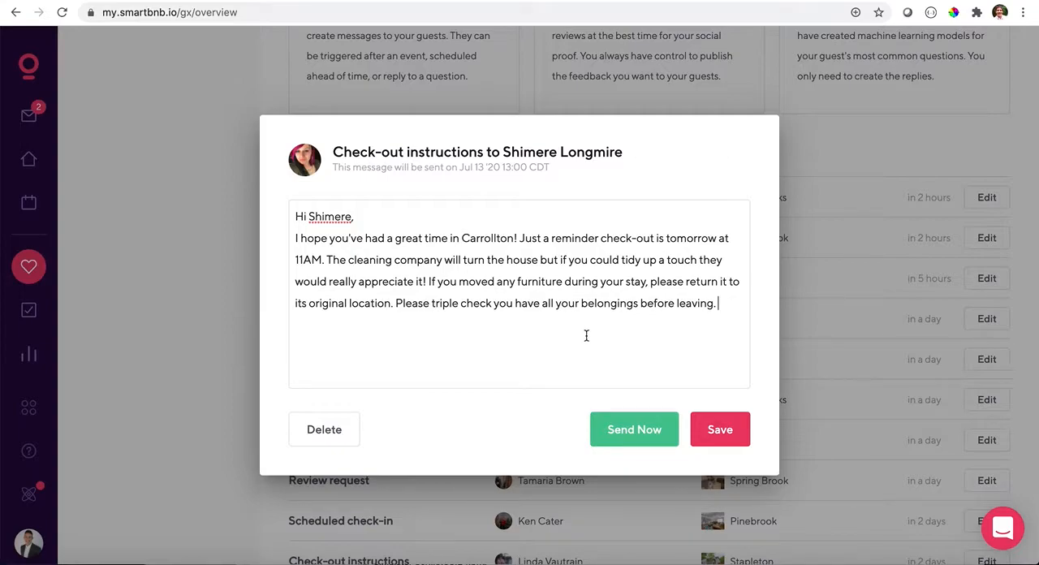
{"action": "left_click", "coordinate": [723, 431]}
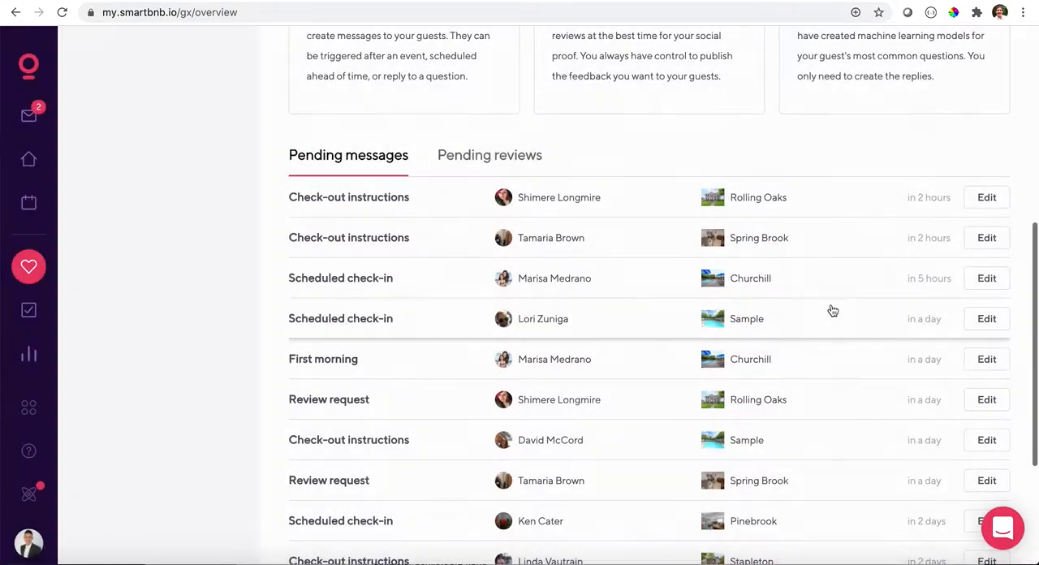
{"action": "left_click", "coordinate": [984, 198]}
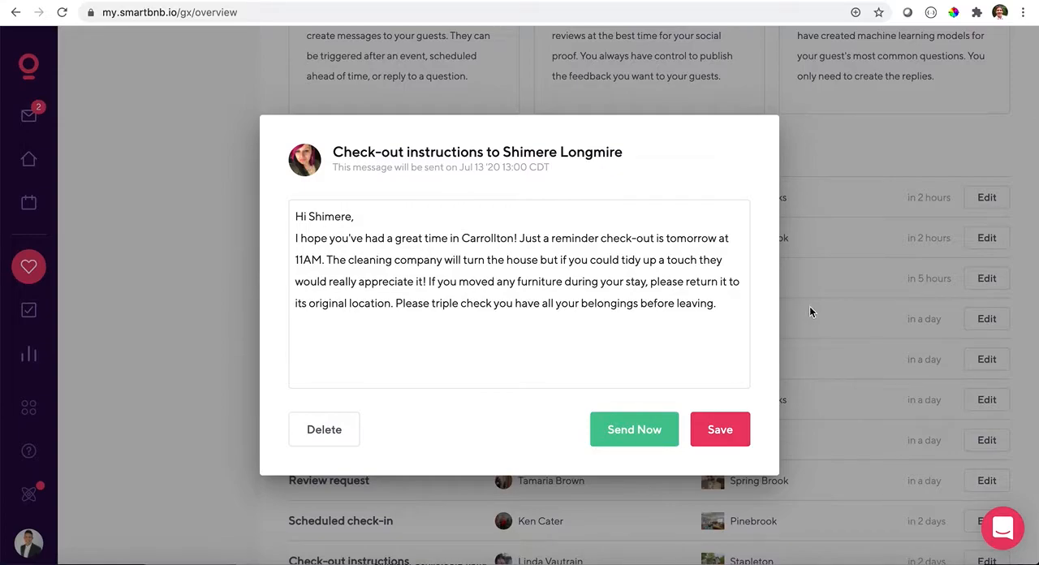
{"action": "left_click", "coordinate": [830, 260]}
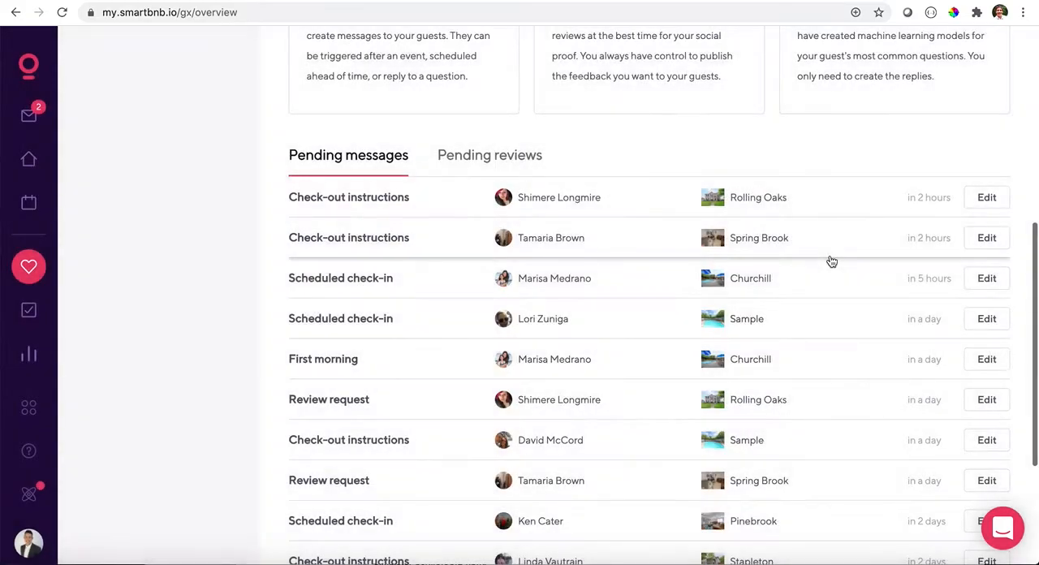
- Open the pending review request for the Rolling Oaks guest, read its text, and delete the scheduled message
{"action": "scroll", "coordinate": [832, 262], "scroll_direction": "down", "scroll_amount": 1}
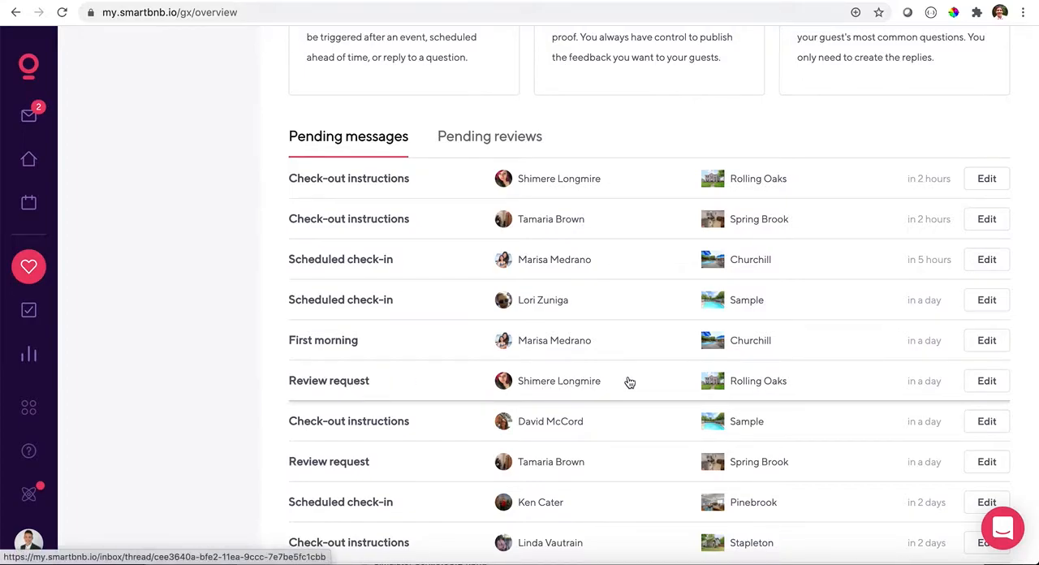
{"action": "left_click", "coordinate": [986, 381]}
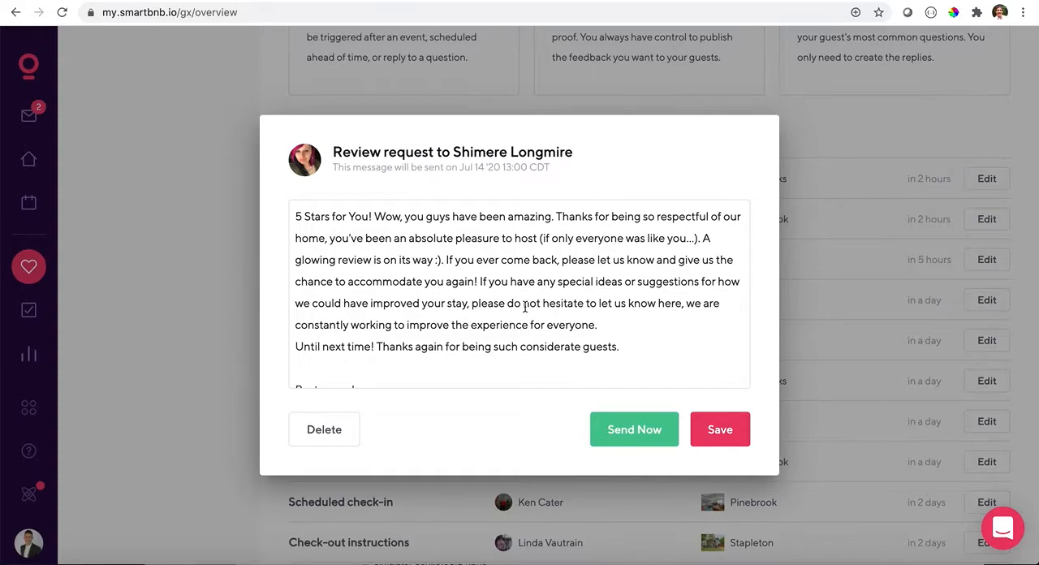
{"action": "scroll", "coordinate": [525, 307], "scroll_direction": "down", "scroll_amount": 2}
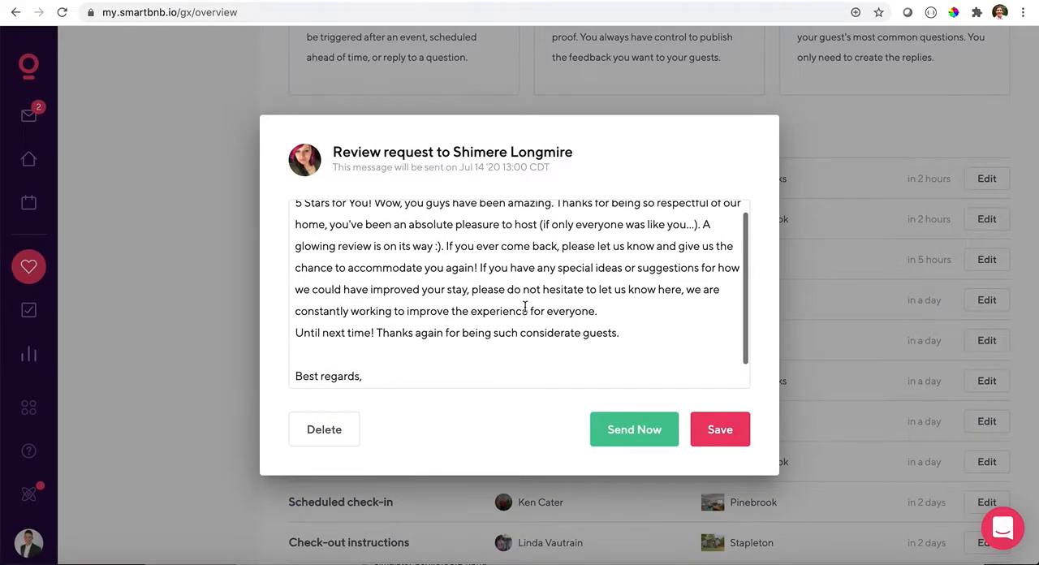
{"action": "scroll", "coordinate": [524, 307], "scroll_direction": "down", "scroll_amount": 1}
{"action": "scroll", "coordinate": [524, 307], "scroll_direction": "up", "scroll_amount": 3}
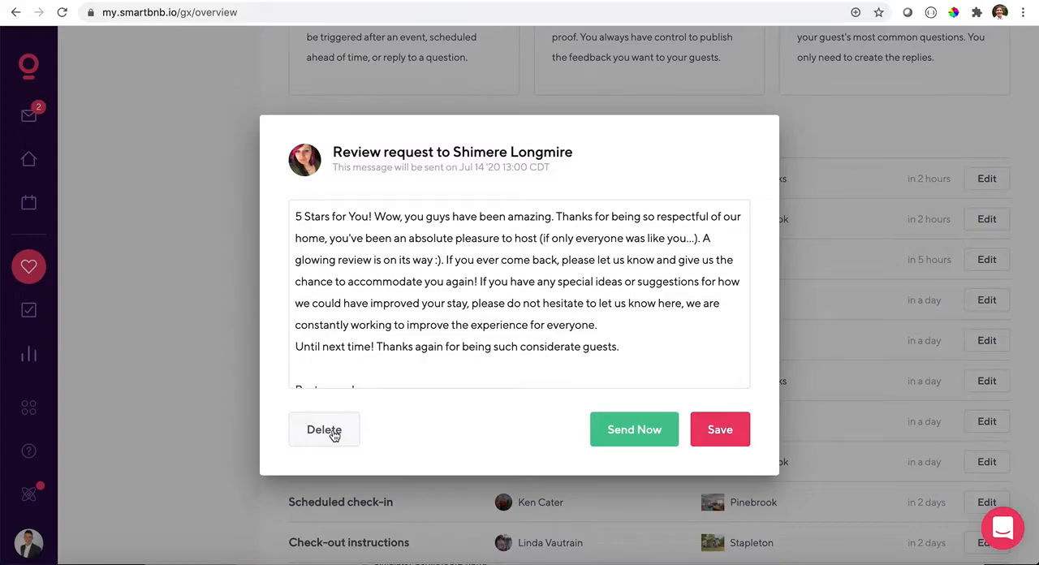
{"action": "scroll", "coordinate": [398, 281], "scroll_direction": "down", "scroll_amount": 1}
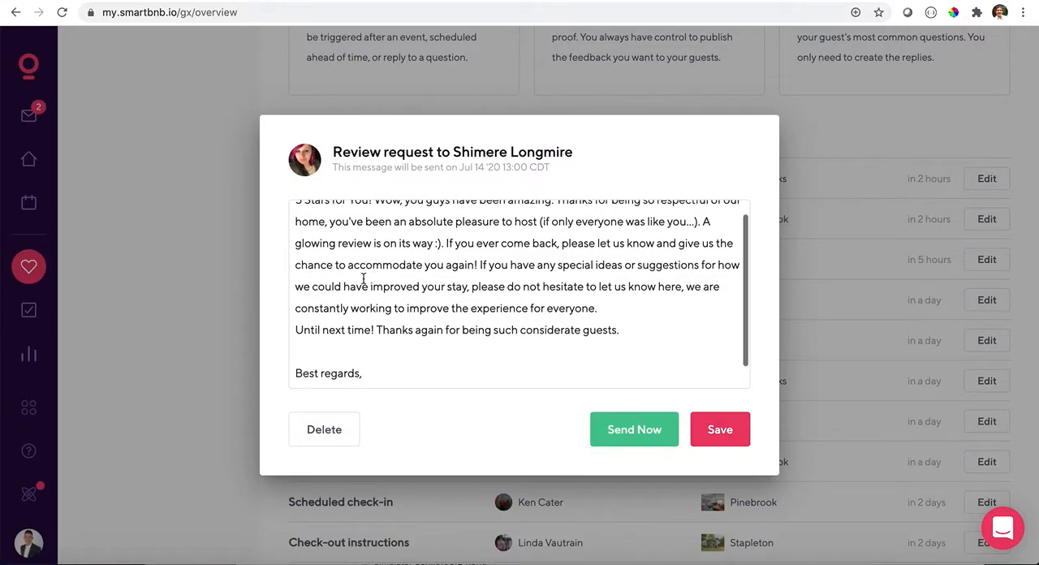
{"action": "scroll", "coordinate": [399, 280], "scroll_direction": "down", "scroll_amount": 1}
{"action": "scroll", "coordinate": [402, 257], "scroll_direction": "up", "scroll_amount": 2}
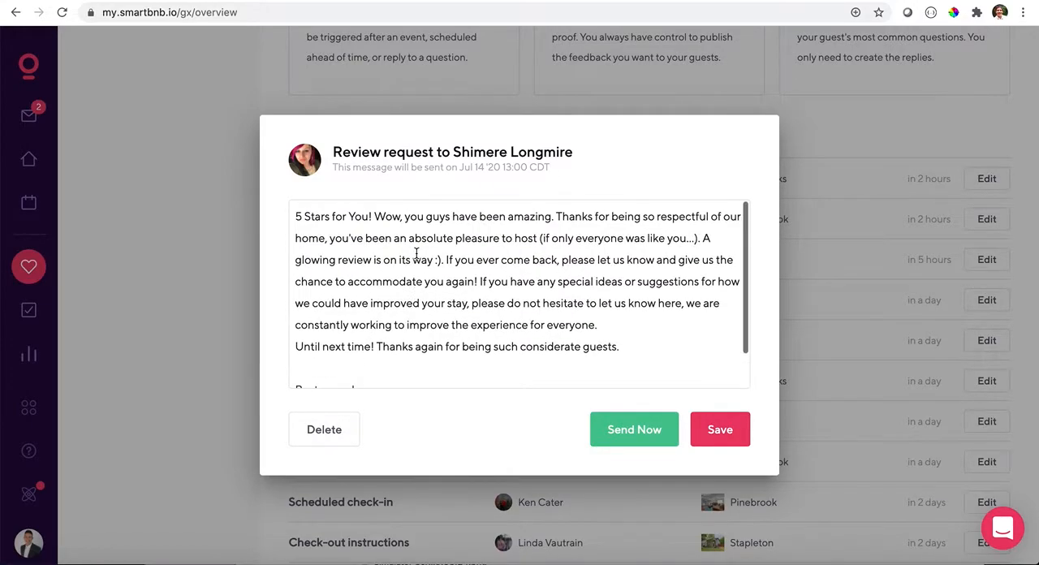
{"action": "left_click", "coordinate": [332, 433]}
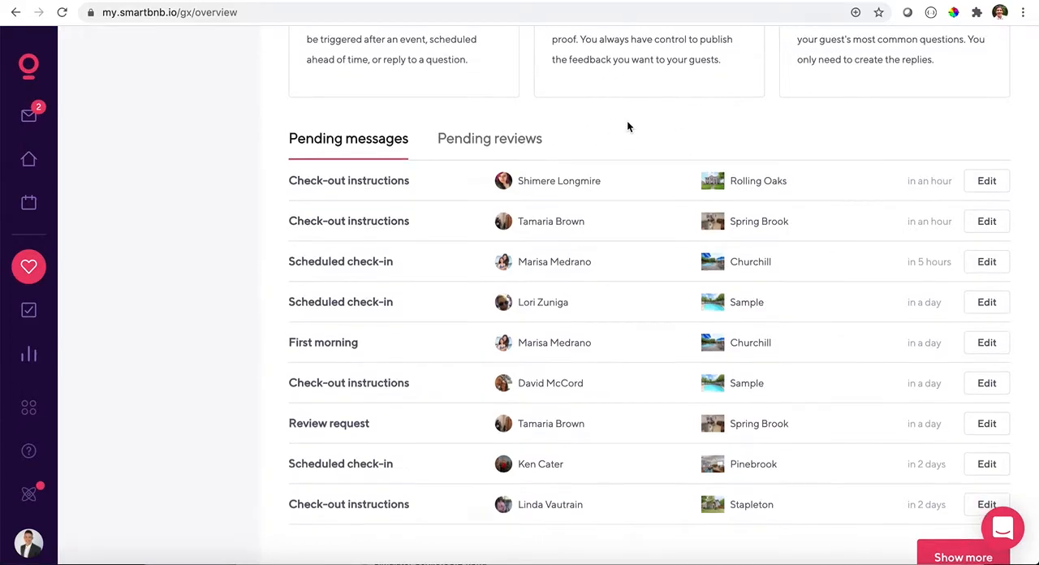
- Browse the pending reviews and open the Pinebrook guest review due in 4 days to examine its text, ratings and publishing options
{"action": "scroll", "coordinate": [621, 138], "scroll_direction": "up", "scroll_amount": 2}
{"action": "left_click", "coordinate": [507, 199]}
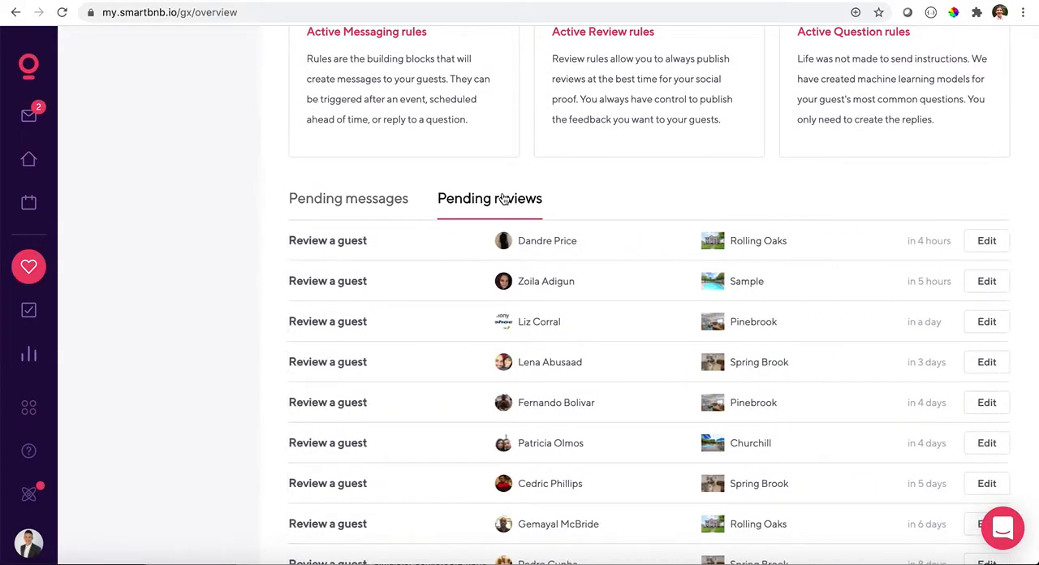
{"action": "scroll", "coordinate": [503, 196], "scroll_direction": "down", "scroll_amount": 1}
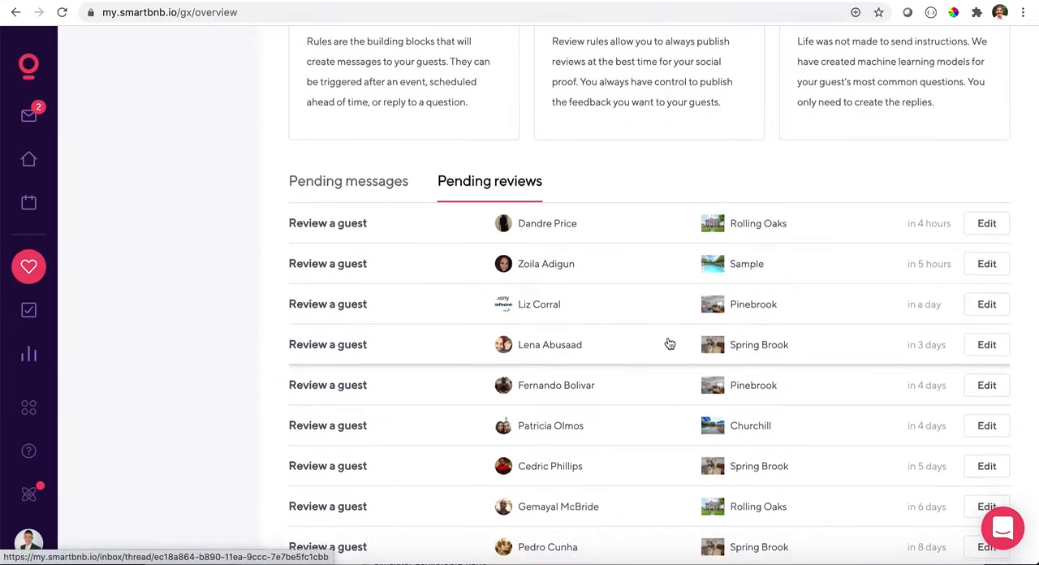
{"action": "scroll", "coordinate": [668, 344], "scroll_direction": "down", "scroll_amount": 1}
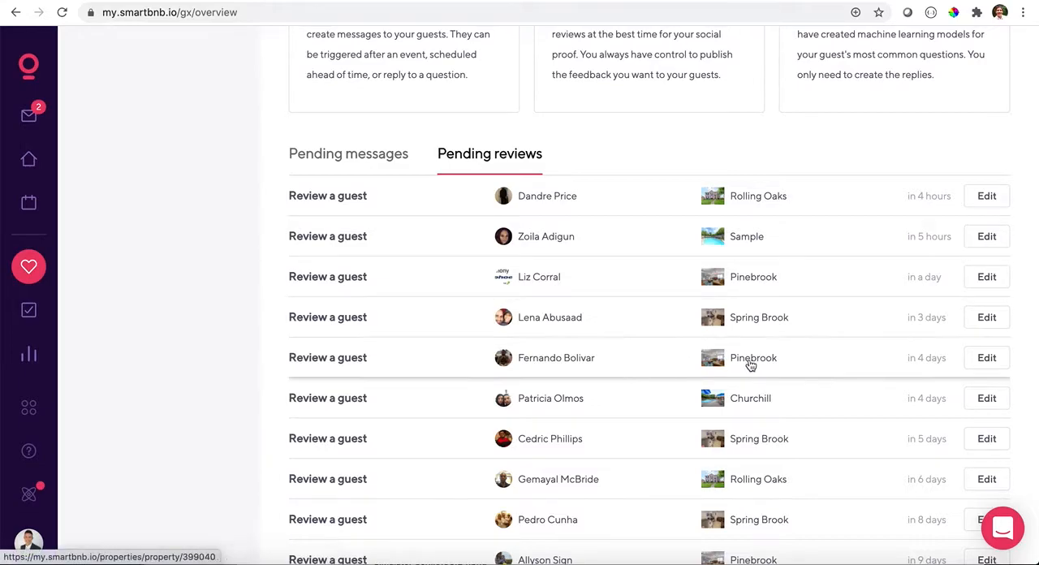
{"action": "left_click", "coordinate": [982, 359]}
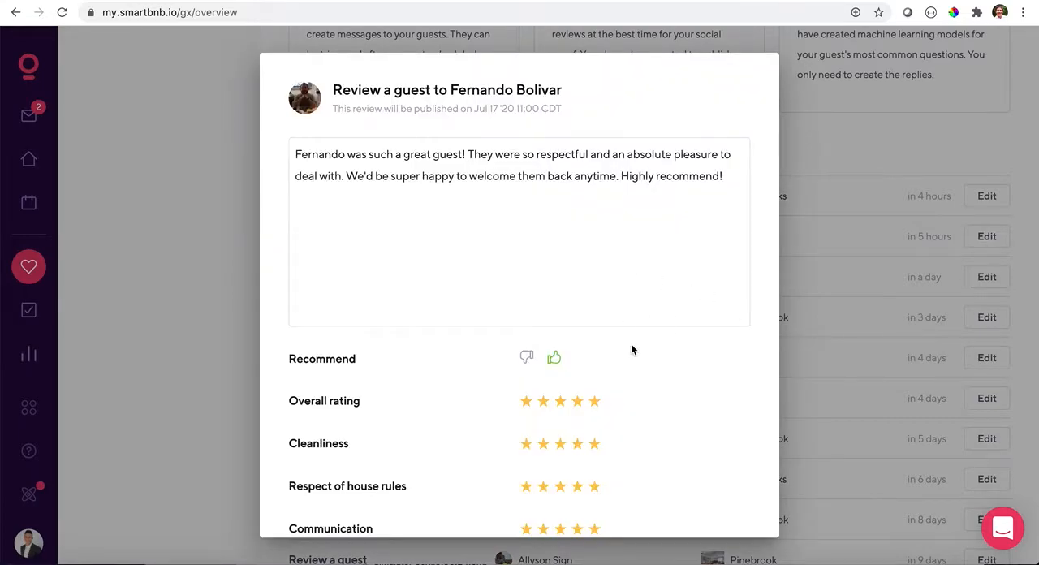
{"action": "scroll", "coordinate": [631, 343], "scroll_direction": "down", "scroll_amount": 3}
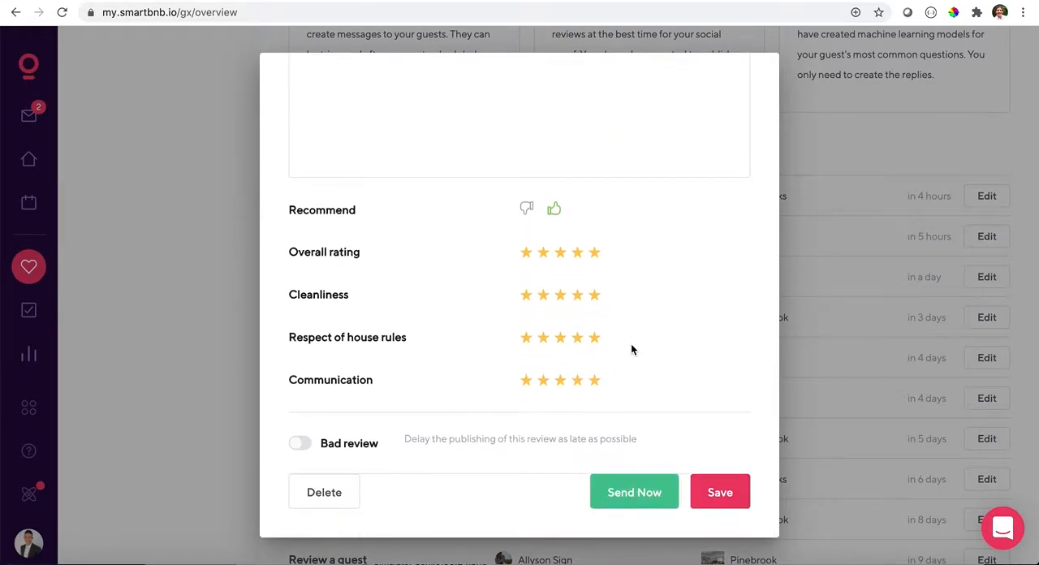
- Reread the Pinebrook guest review's text and ratings, and close it without saving
{"action": "scroll", "coordinate": [631, 347], "scroll_direction": "up", "scroll_amount": 3}
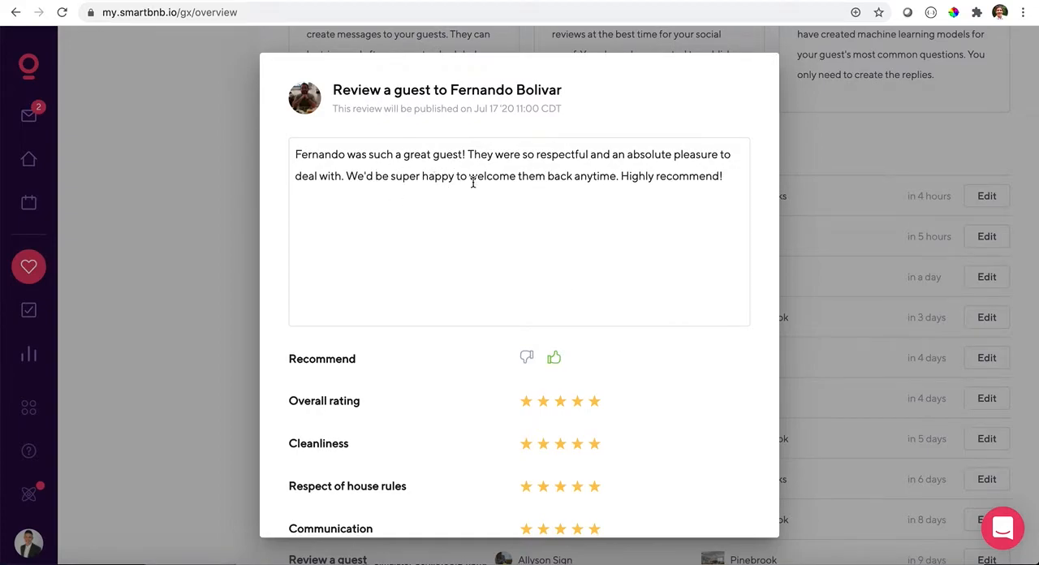
{"action": "scroll", "coordinate": [473, 183], "scroll_direction": "down", "scroll_amount": 3}
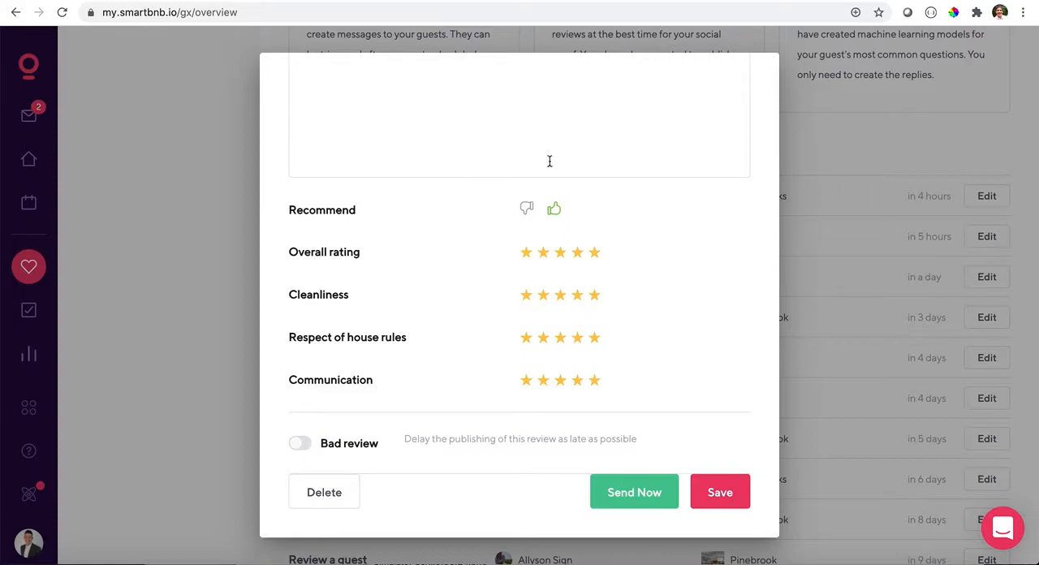
{"action": "left_click", "coordinate": [823, 216]}
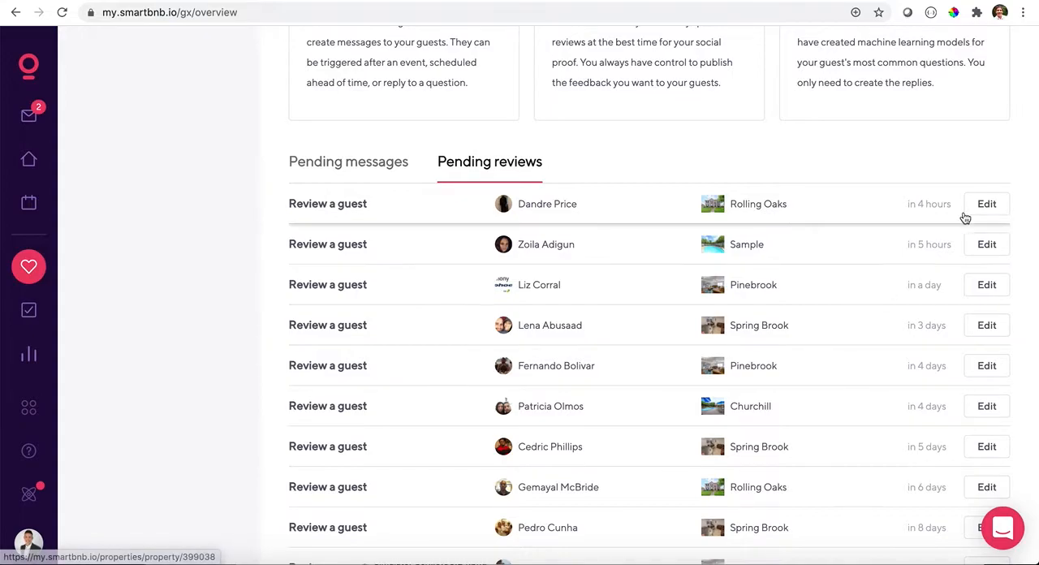
- Open the Rolling Oaks guest review due in 4 hours, examine its text, ratings and Bad review delay option, and close it
{"action": "left_click", "coordinate": [986, 206]}
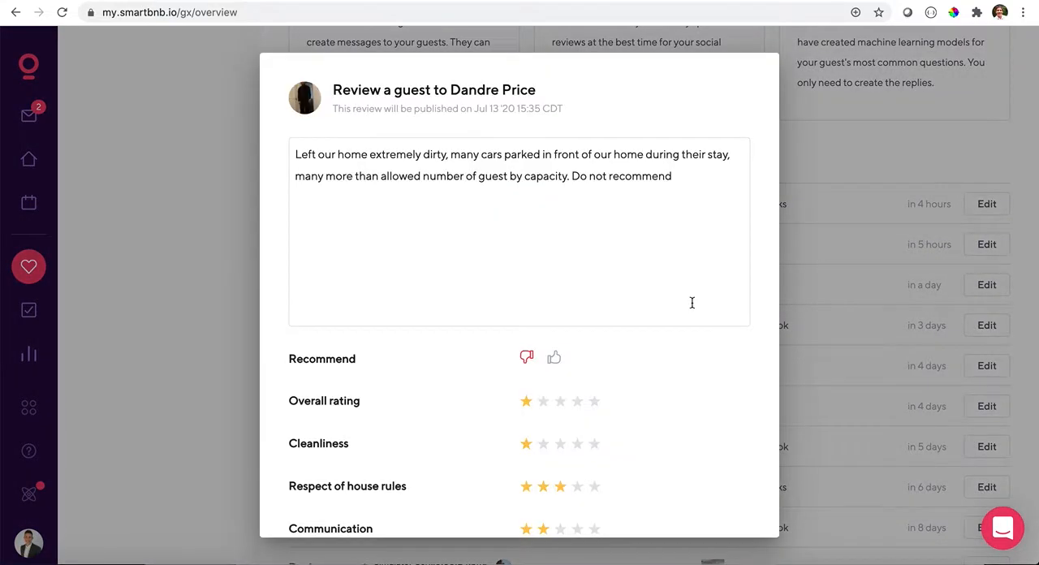
{"action": "scroll", "coordinate": [661, 301], "scroll_direction": "down", "scroll_amount": 3}
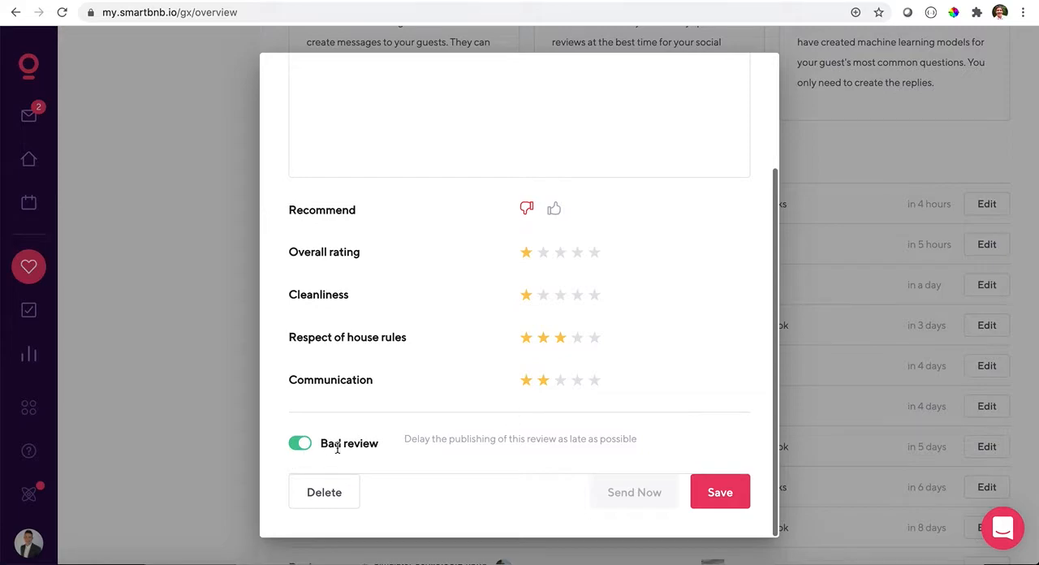
{"action": "scroll", "coordinate": [408, 439], "scroll_direction": "up", "scroll_amount": 1}
{"action": "scroll", "coordinate": [408, 440], "scroll_direction": "up", "scroll_amount": 3}
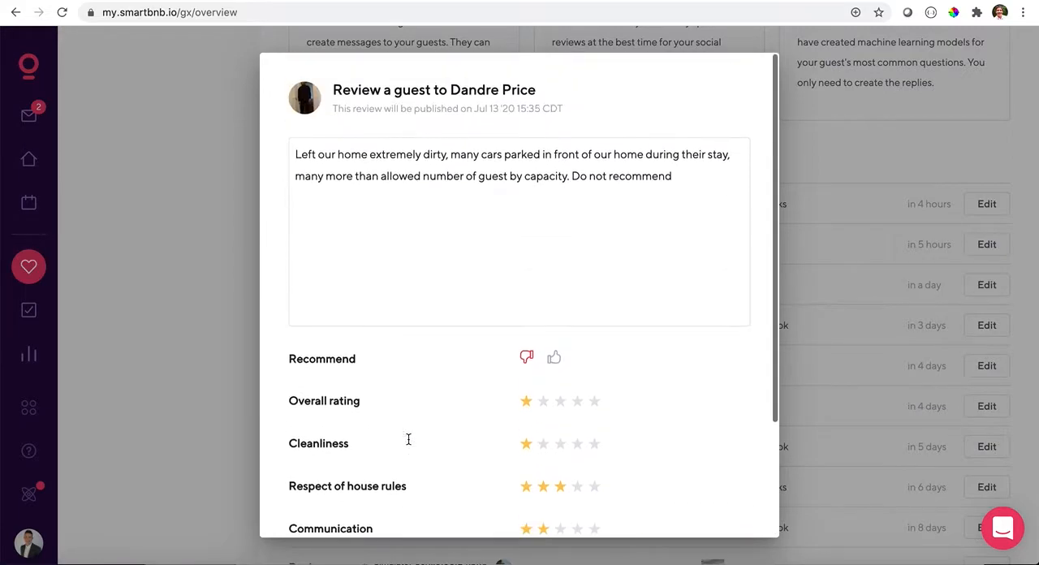
{"action": "scroll", "coordinate": [409, 443], "scroll_direction": "down", "scroll_amount": 3}
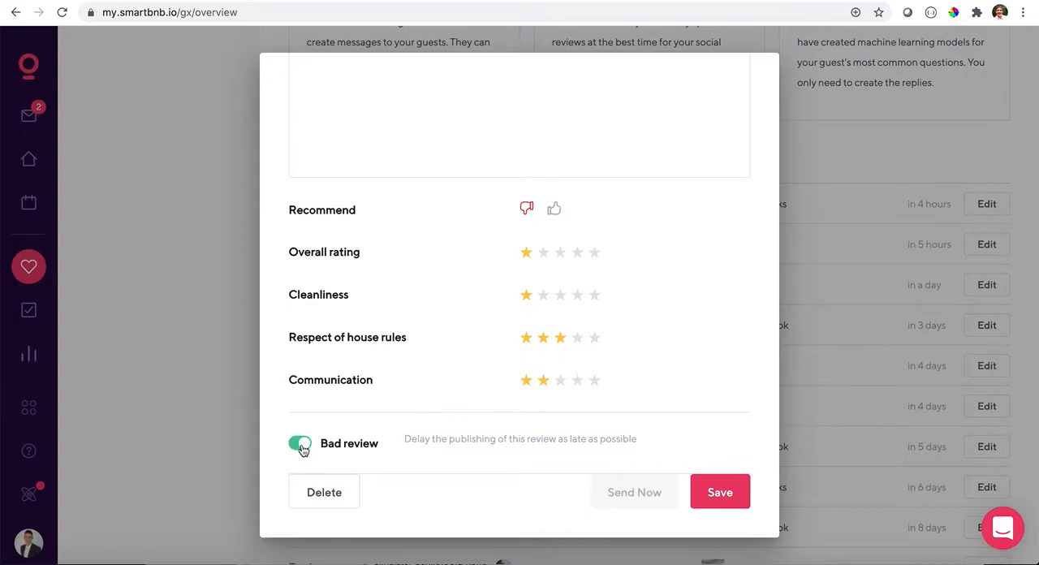
{"action": "scroll", "coordinate": [331, 439], "scroll_direction": "up", "scroll_amount": 3}
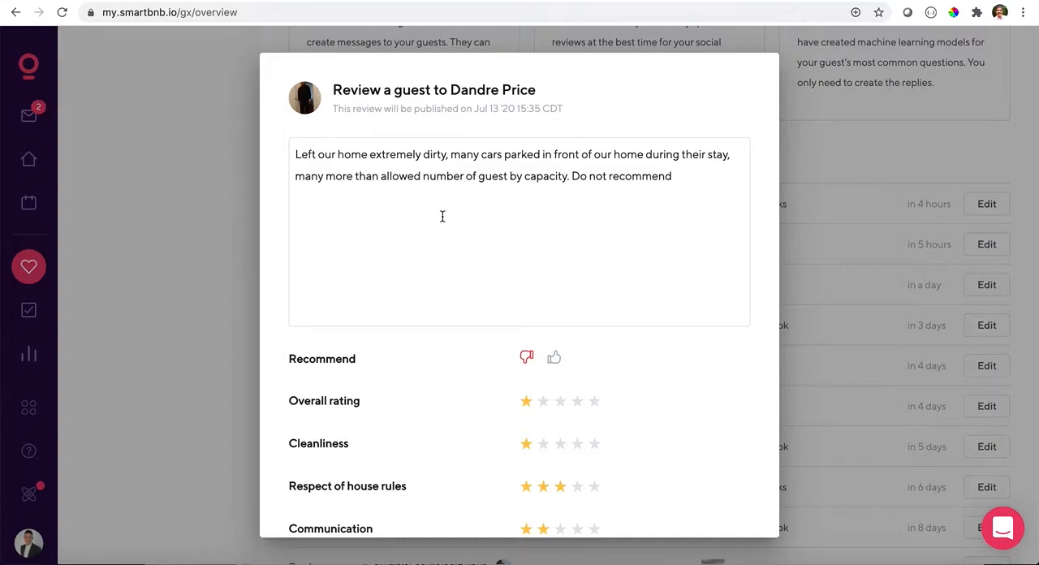
{"action": "scroll", "coordinate": [442, 216], "scroll_direction": "down", "scroll_amount": 2}
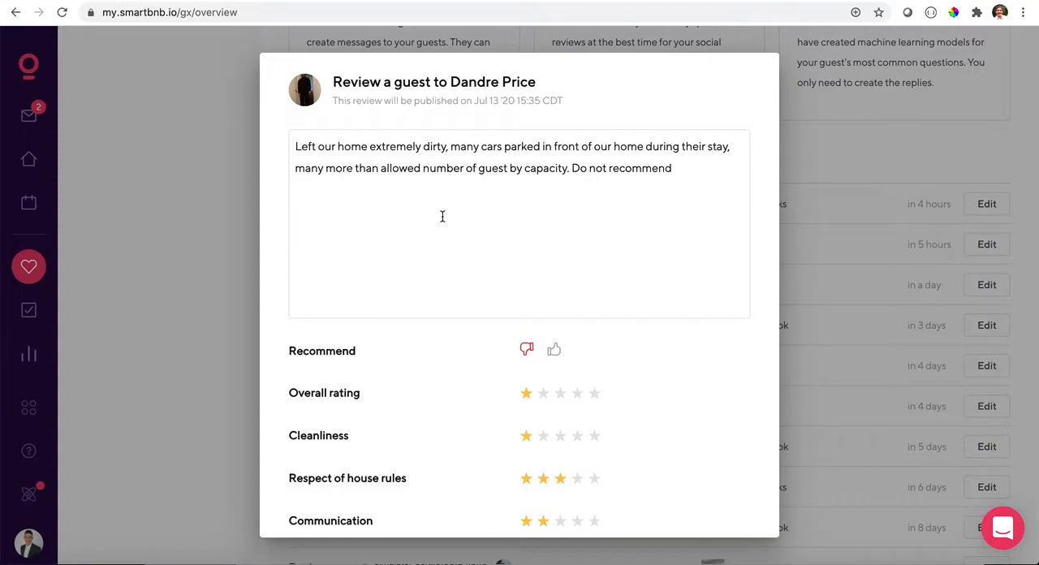
{"action": "scroll", "coordinate": [443, 216], "scroll_direction": "down", "scroll_amount": 4}
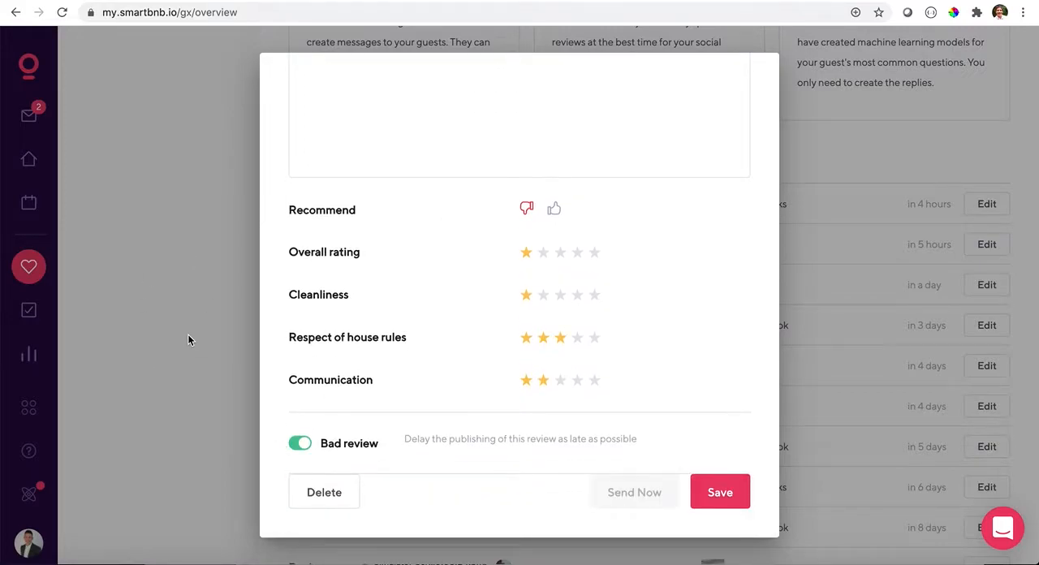
{"action": "scroll", "coordinate": [327, 308], "scroll_direction": "up", "scroll_amount": 4}
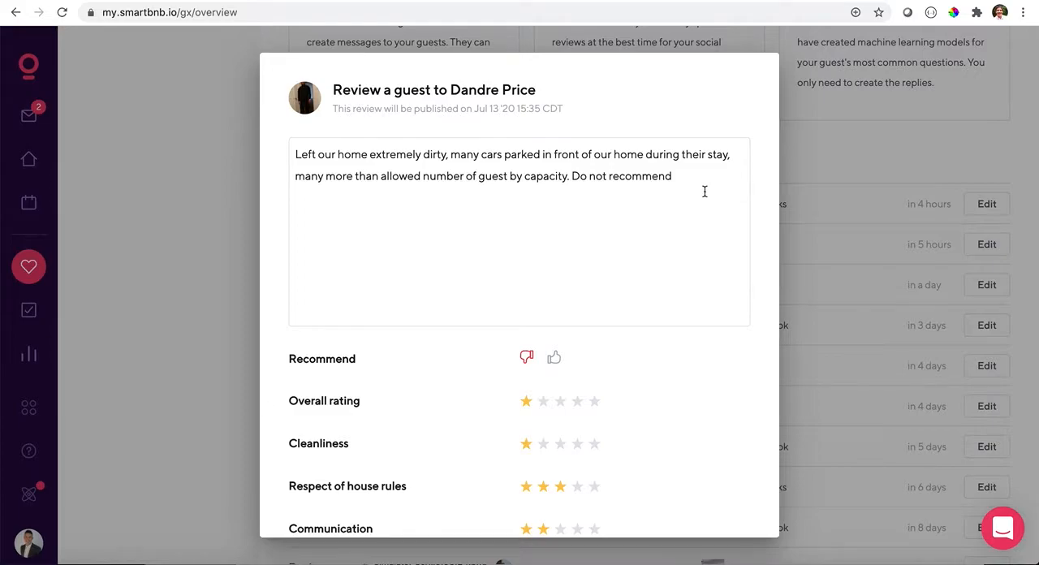
{"action": "scroll", "coordinate": [704, 191], "scroll_direction": "down", "scroll_amount": 2}
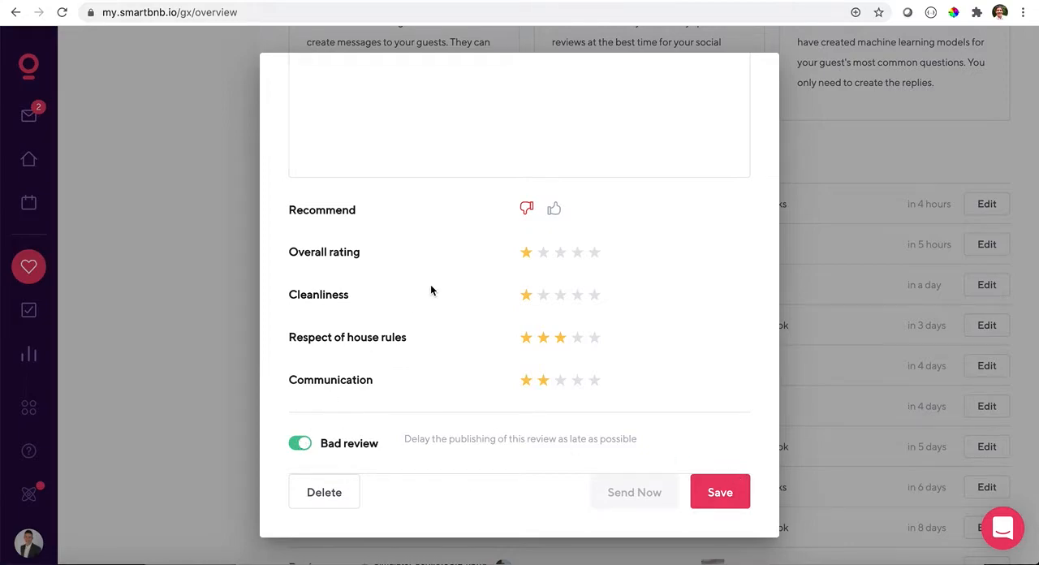
{"action": "scroll", "coordinate": [431, 291], "scroll_direction": "up", "scroll_amount": 1}
{"action": "scroll", "coordinate": [448, 120], "scroll_direction": "down", "scroll_amount": 1}
{"action": "left_click", "coordinate": [836, 282]}
- Look over the Guest experience overview, including the active rule summaries and the pending reviews list
{"action": "scroll", "coordinate": [835, 282], "scroll_direction": "up", "scroll_amount": 5}
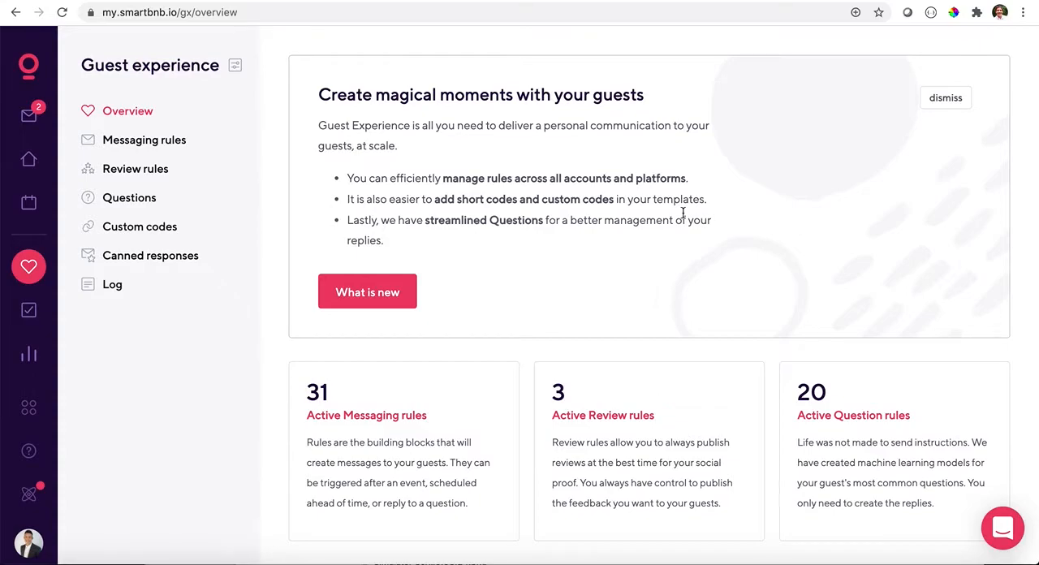
{"action": "scroll", "coordinate": [549, 312], "scroll_direction": "down", "scroll_amount": 3}
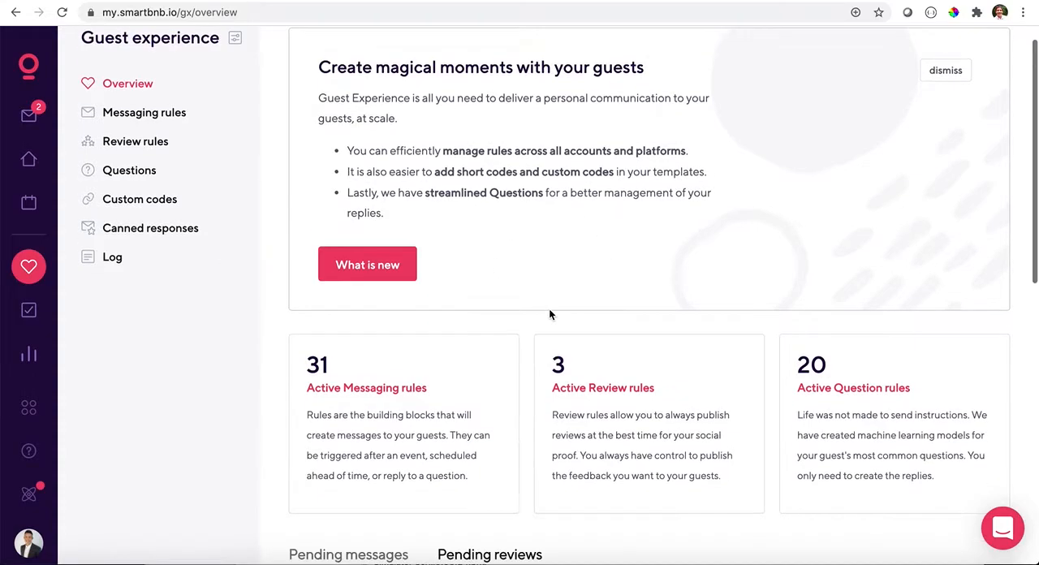
{"action": "scroll", "coordinate": [550, 313], "scroll_direction": "down", "scroll_amount": 6}
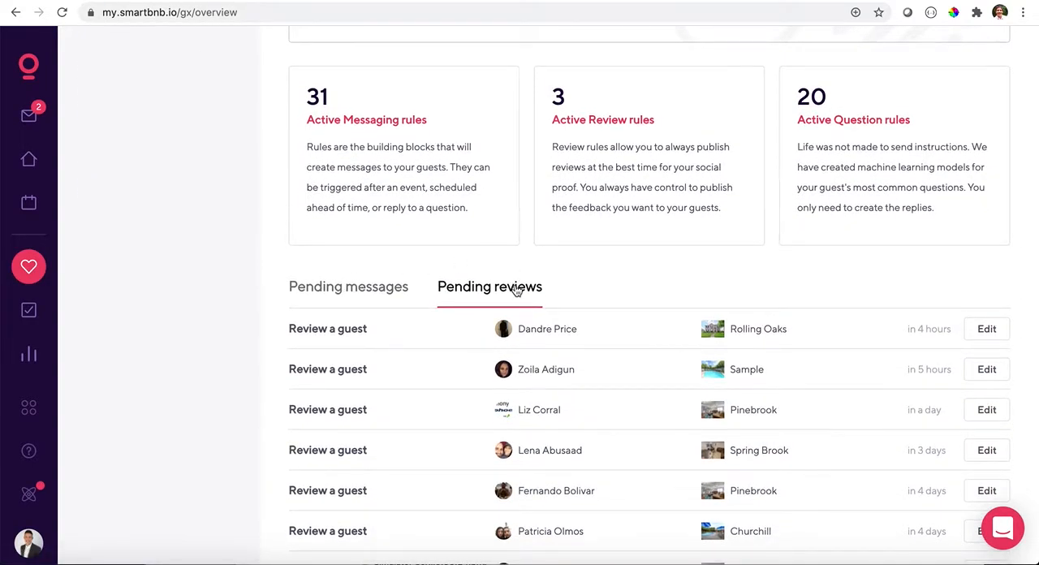
{"action": "scroll", "coordinate": [515, 289], "scroll_direction": "down", "scroll_amount": 5}
{"action": "scroll", "coordinate": [517, 290], "scroll_direction": "up", "scroll_amount": 14}
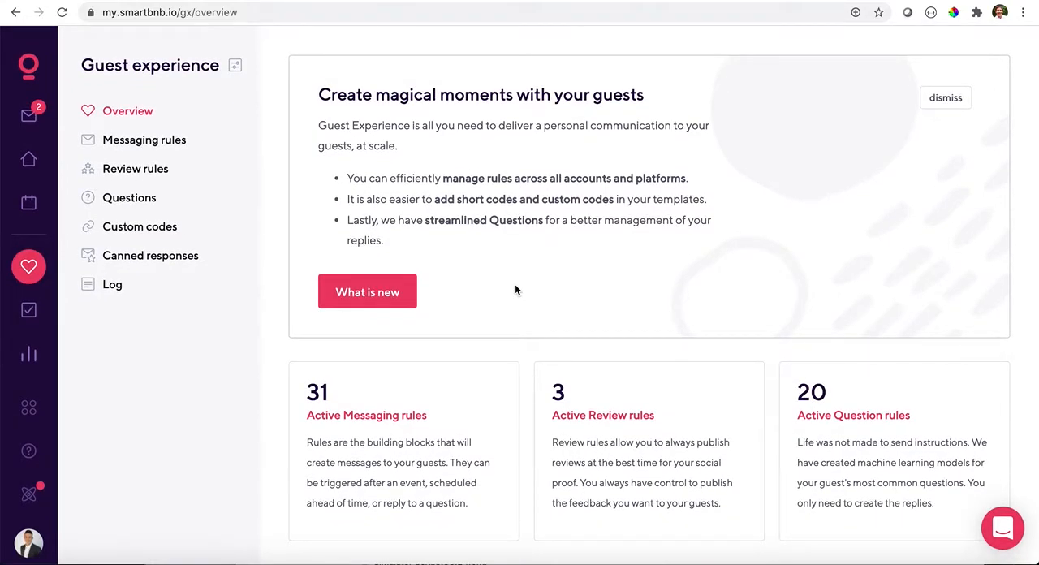
- Open the messaging rules and examine the rule names, sending times and statuses on the first page
{"action": "left_click", "coordinate": [162, 142]}
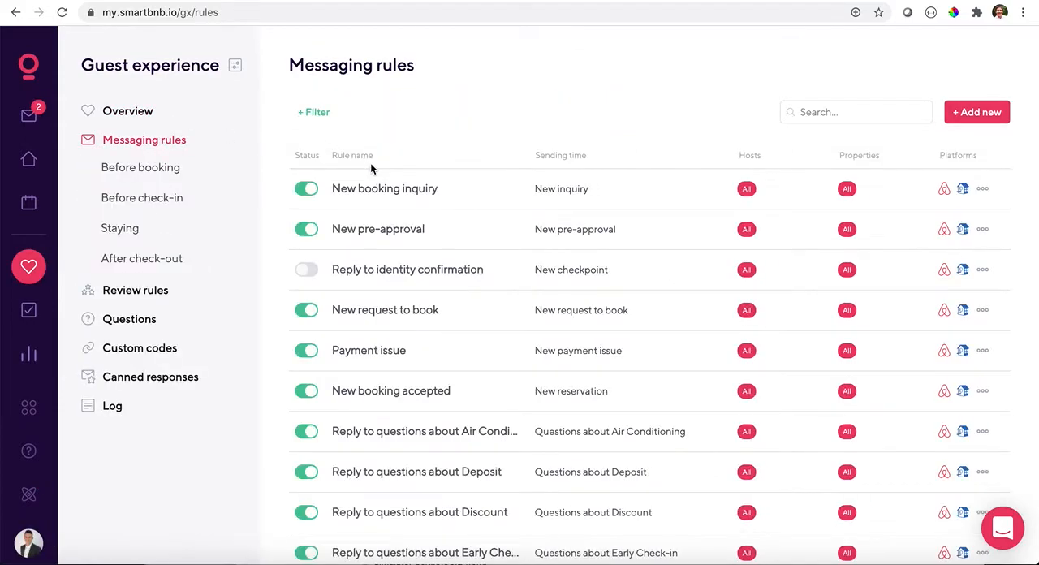
{"action": "scroll", "coordinate": [371, 162], "scroll_direction": "down", "scroll_amount": 10}
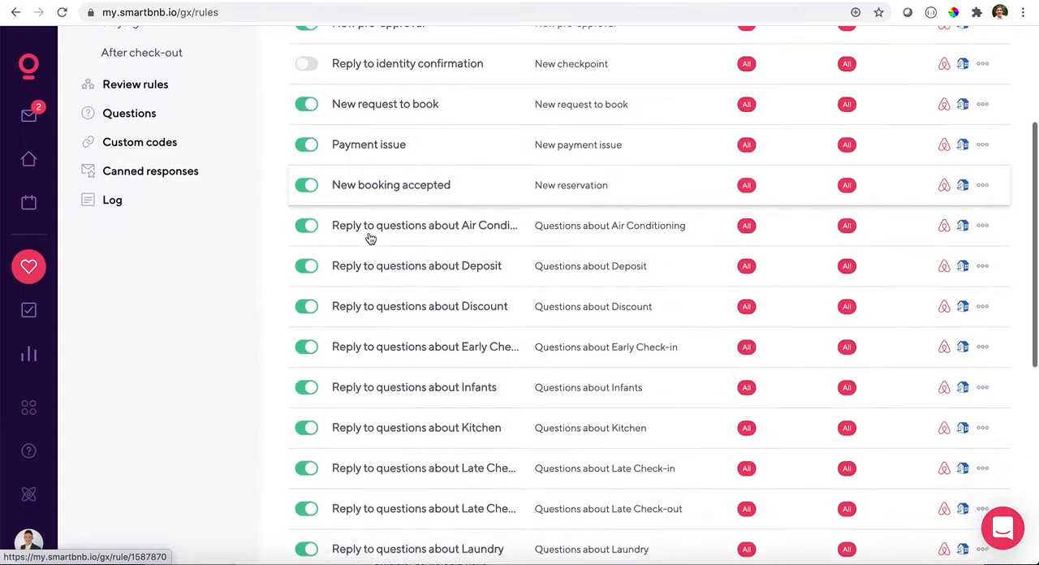
{"action": "scroll", "coordinate": [647, 399], "scroll_direction": "down", "scroll_amount": 4}
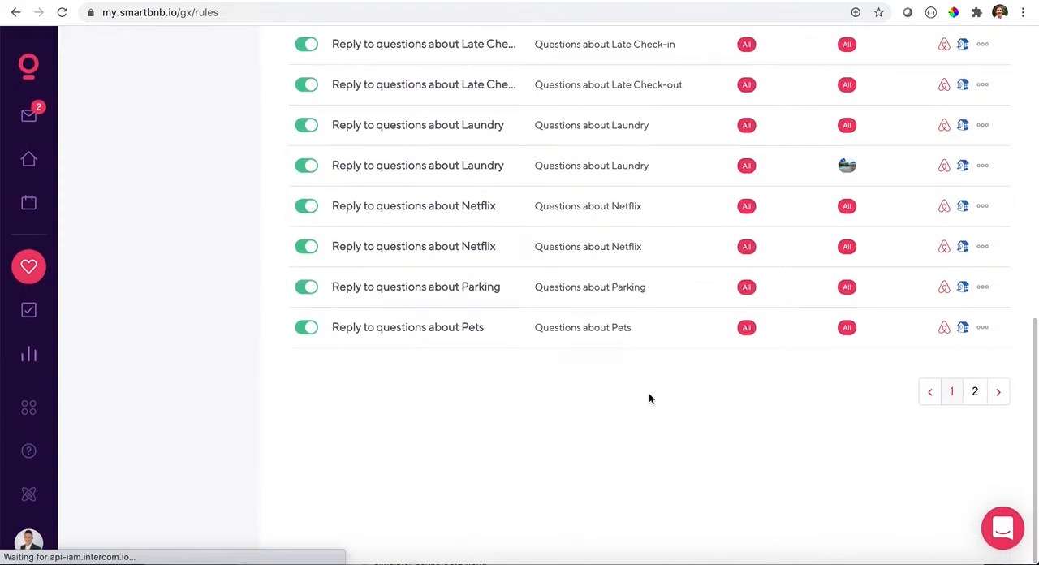
{"action": "scroll", "coordinate": [649, 393], "scroll_direction": "up", "scroll_amount": 10}
{"action": "scroll", "coordinate": [649, 393], "scroll_direction": "up", "scroll_amount": 2}
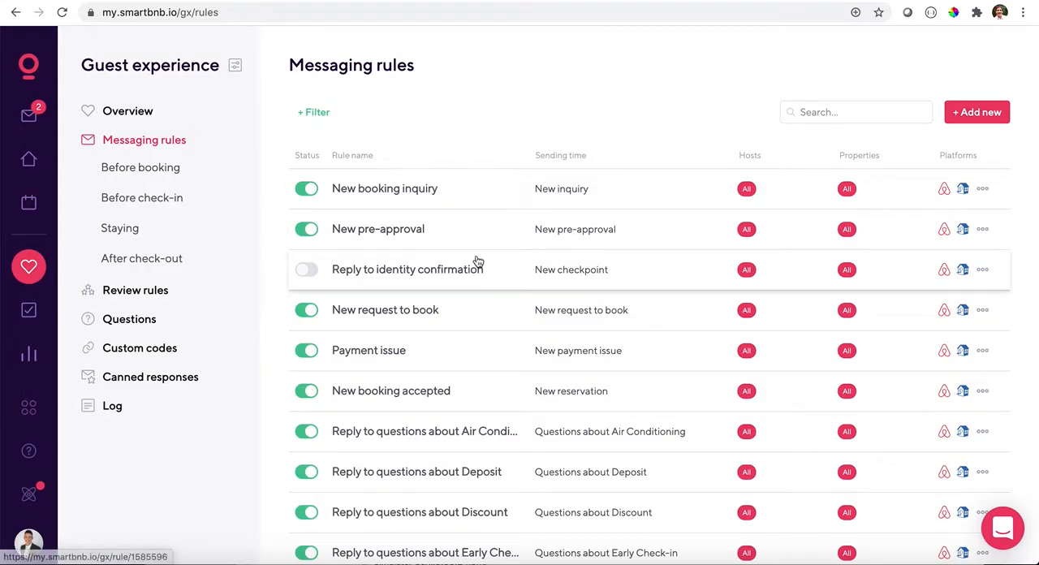
{"action": "scroll", "coordinate": [477, 262], "scroll_direction": "down", "scroll_amount": 3}
{"action": "scroll", "coordinate": [477, 260], "scroll_direction": "down", "scroll_amount": 4}
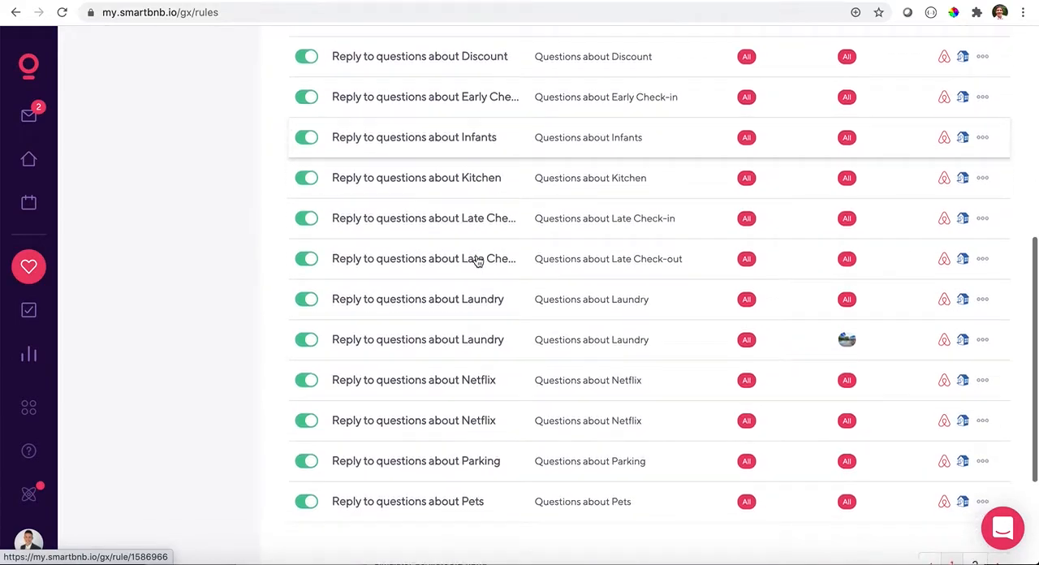
{"action": "scroll", "coordinate": [477, 261], "scroll_direction": "up", "scroll_amount": 7}
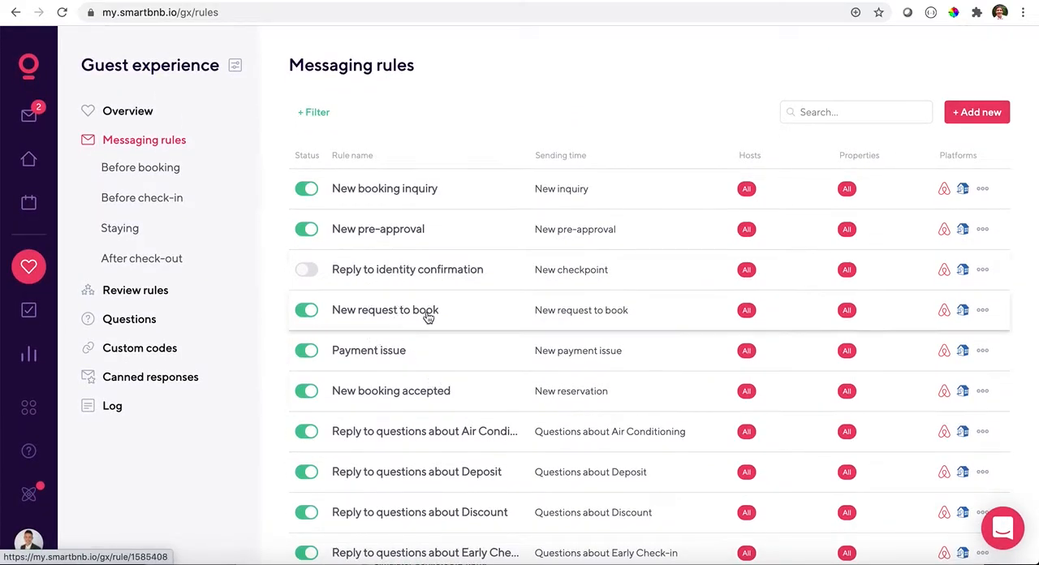
{"action": "scroll", "coordinate": [411, 360], "scroll_direction": "down", "scroll_amount": 1}
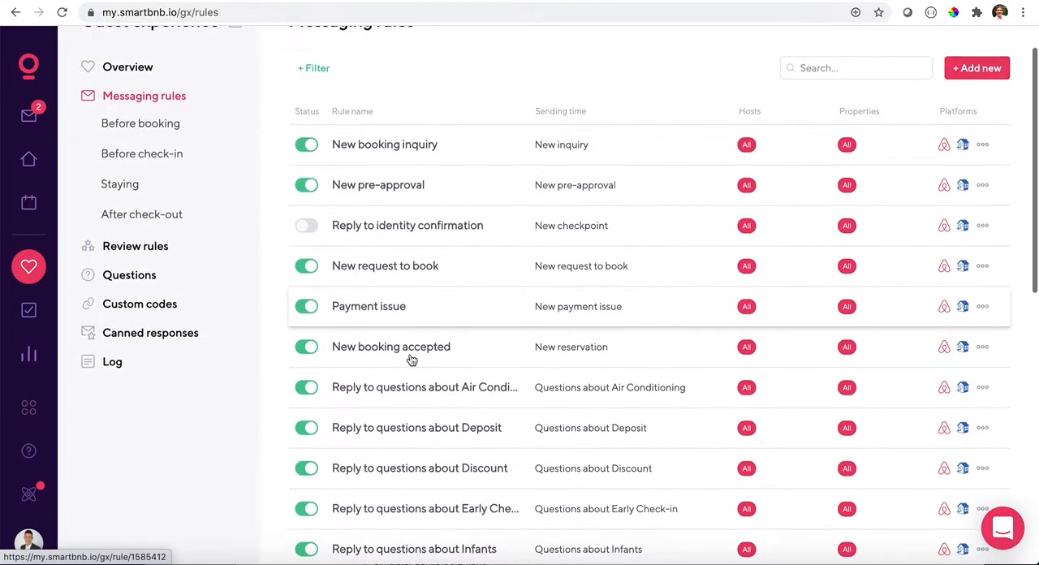
{"action": "scroll", "coordinate": [411, 360], "scroll_direction": "down", "scroll_amount": 10}
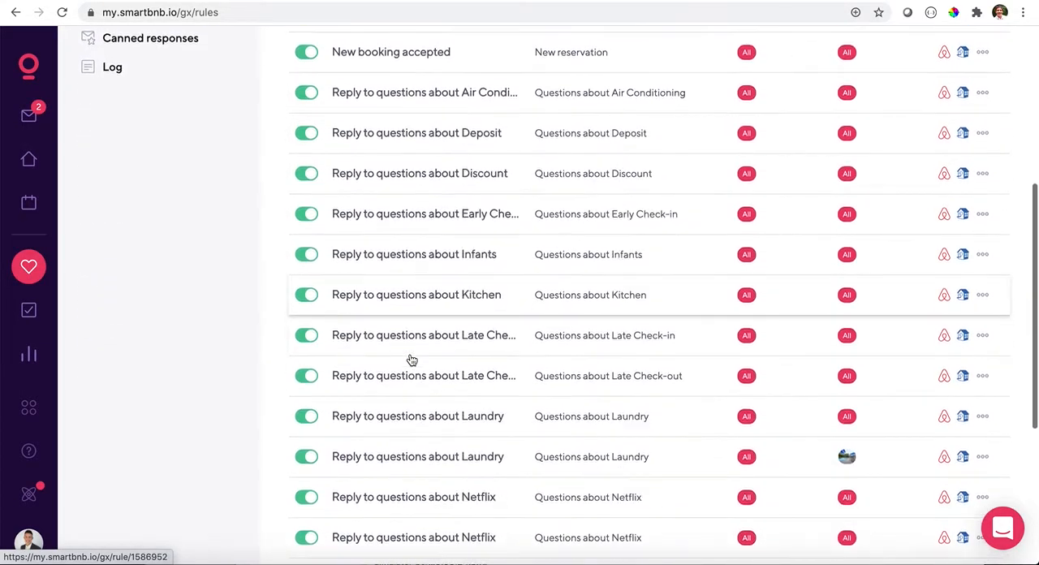
{"action": "scroll", "coordinate": [758, 426], "scroll_direction": "up", "scroll_amount": 11}
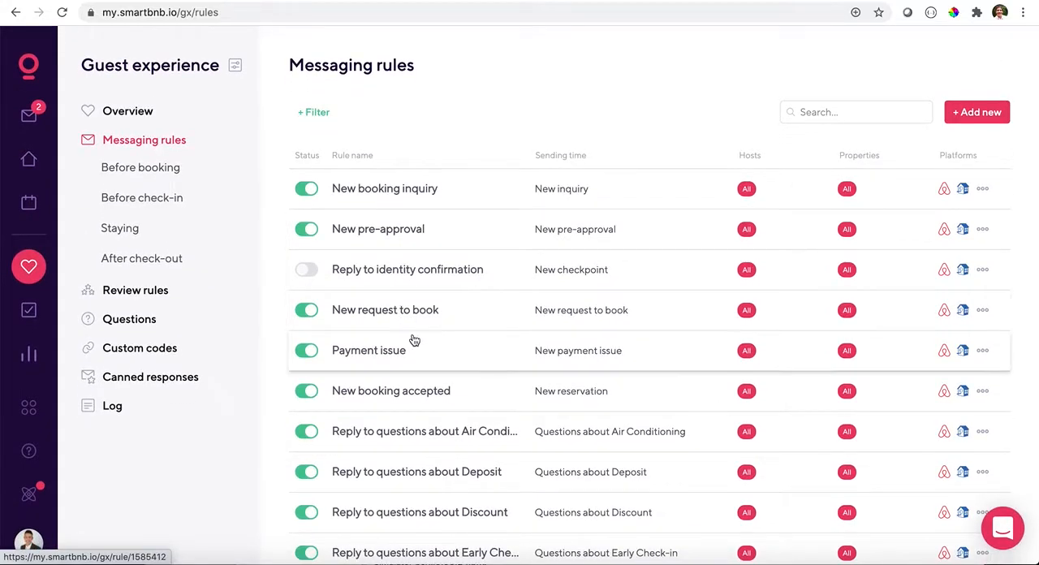
{"action": "scroll", "coordinate": [416, 348], "scroll_direction": "down", "scroll_amount": 10}
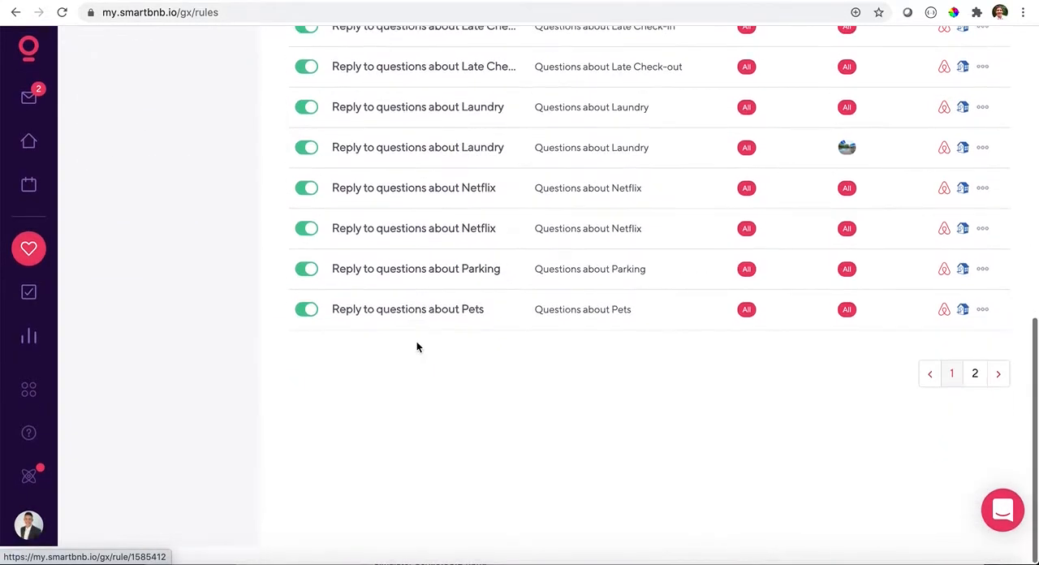
- Look through the second page of messaging rules, and open the review rules list
{"action": "left_click", "coordinate": [976, 391]}
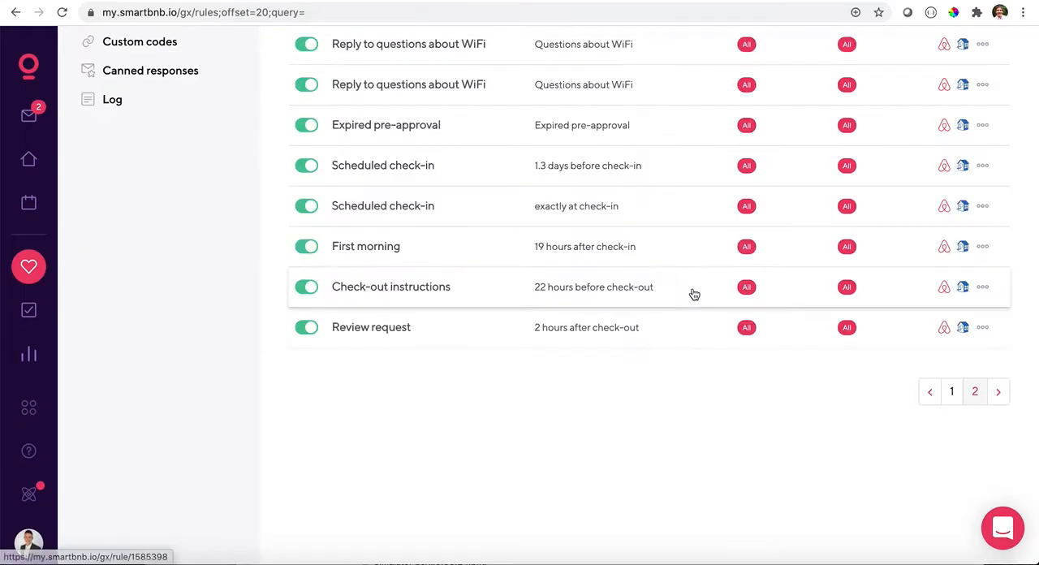
{"action": "scroll", "coordinate": [644, 242], "scroll_direction": "up", "scroll_amount": 3}
{"action": "scroll", "coordinate": [644, 241], "scroll_direction": "up", "scroll_amount": 3}
{"action": "scroll", "coordinate": [643, 240], "scroll_direction": "down", "scroll_amount": 5}
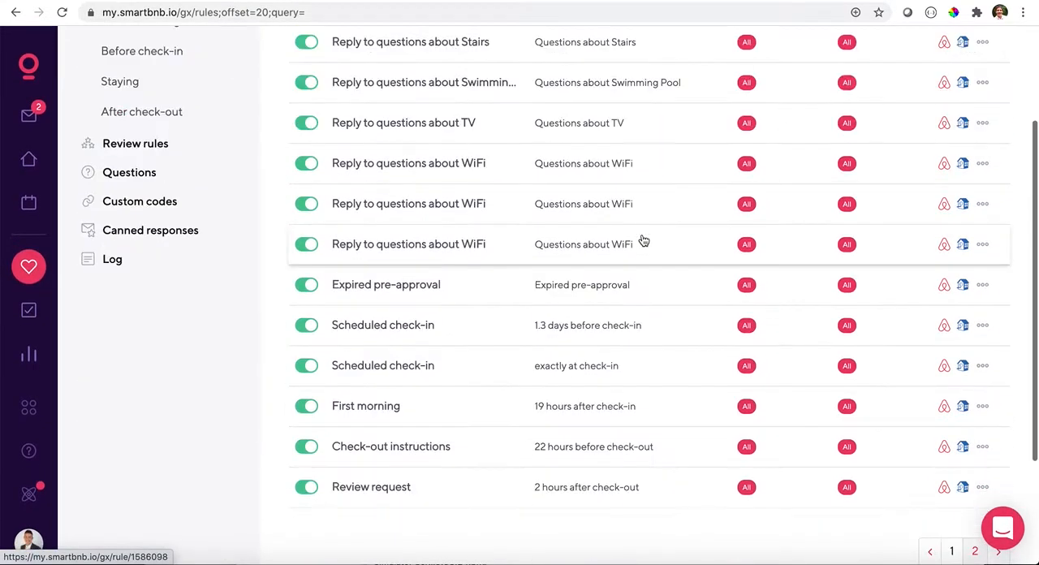
{"action": "scroll", "coordinate": [406, 134], "scroll_direction": "up", "scroll_amount": 1}
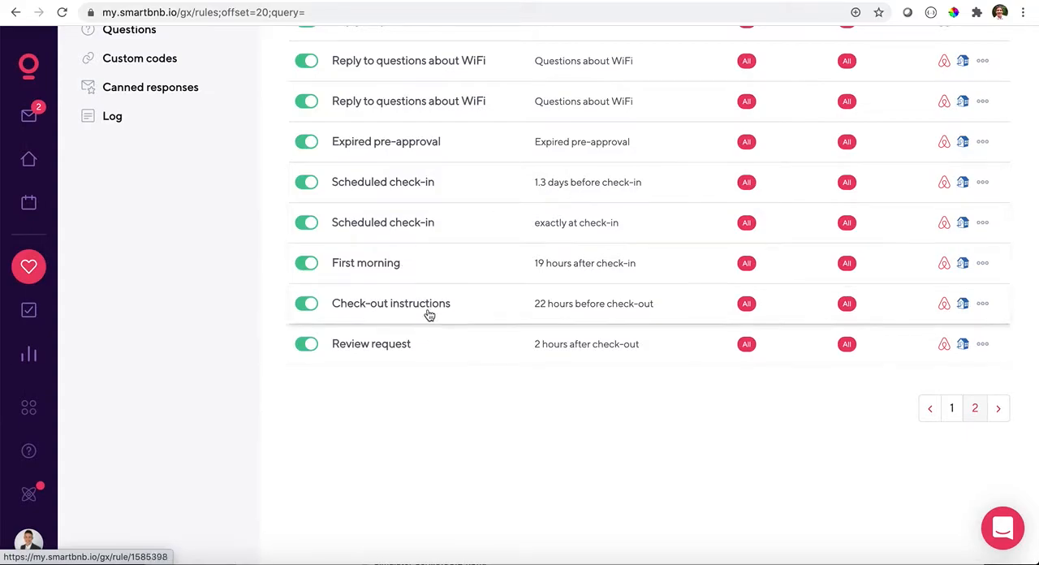
{"action": "scroll", "coordinate": [431, 341], "scroll_direction": "up", "scroll_amount": 5}
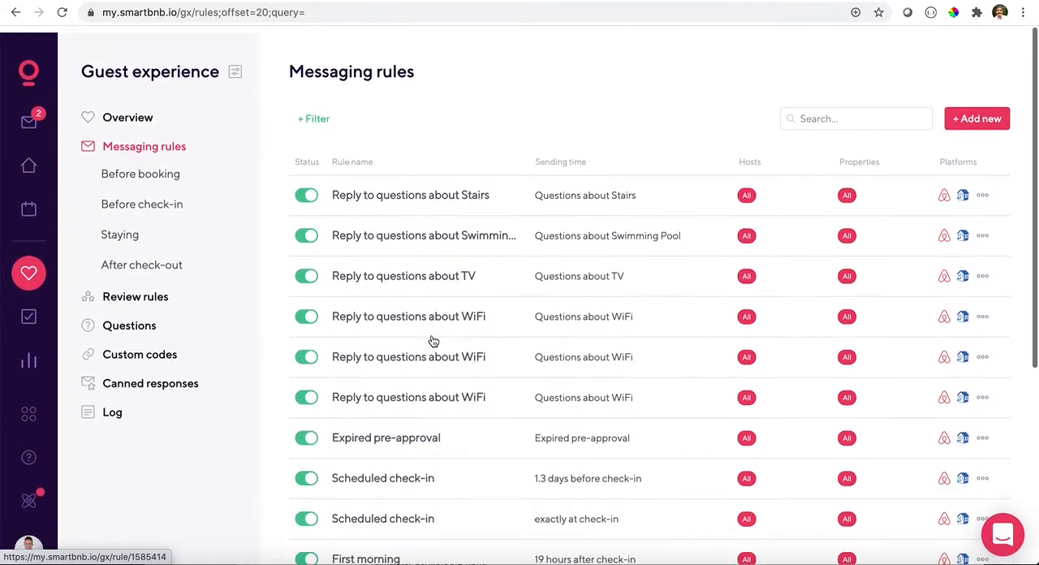
{"action": "left_click", "coordinate": [155, 294]}
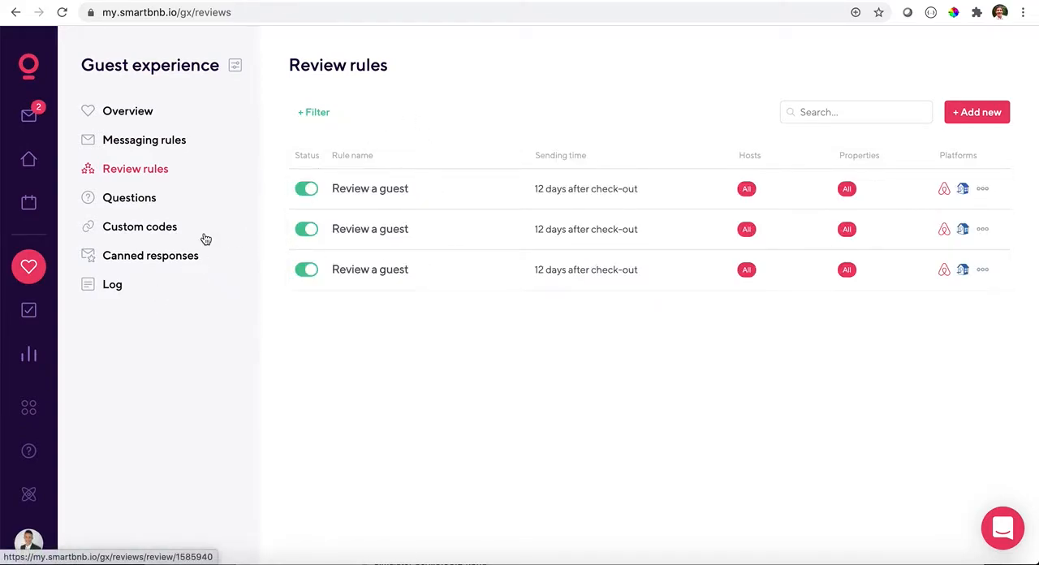
- Look through the full Questions list with its related rules and strengths, and open the Air Conditioning question
{"action": "left_click", "coordinate": [130, 200]}
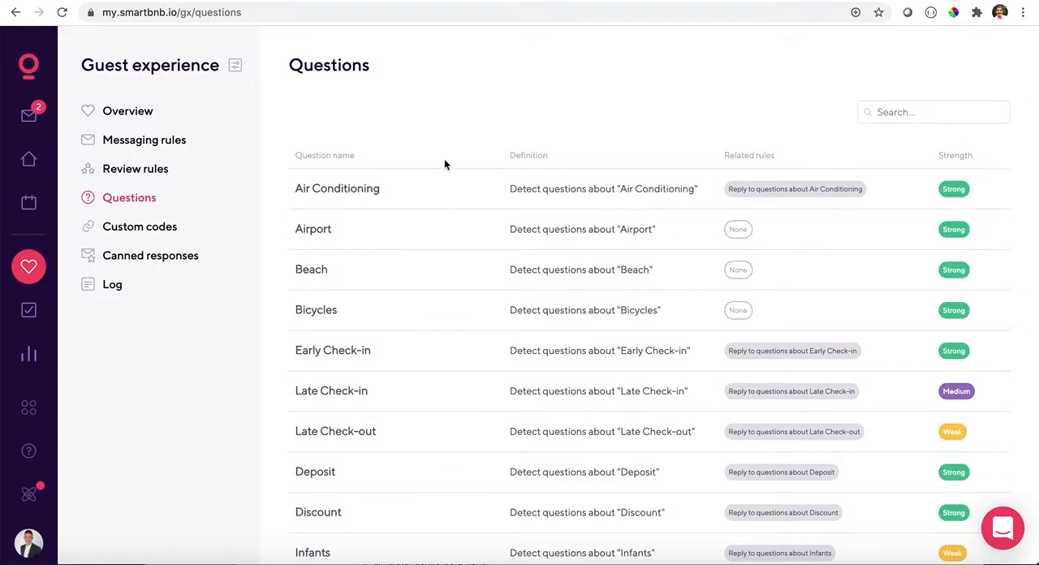
{"action": "scroll", "coordinate": [445, 164], "scroll_direction": "down", "scroll_amount": 5}
{"action": "scroll", "coordinate": [445, 165], "scroll_direction": "down", "scroll_amount": 8}
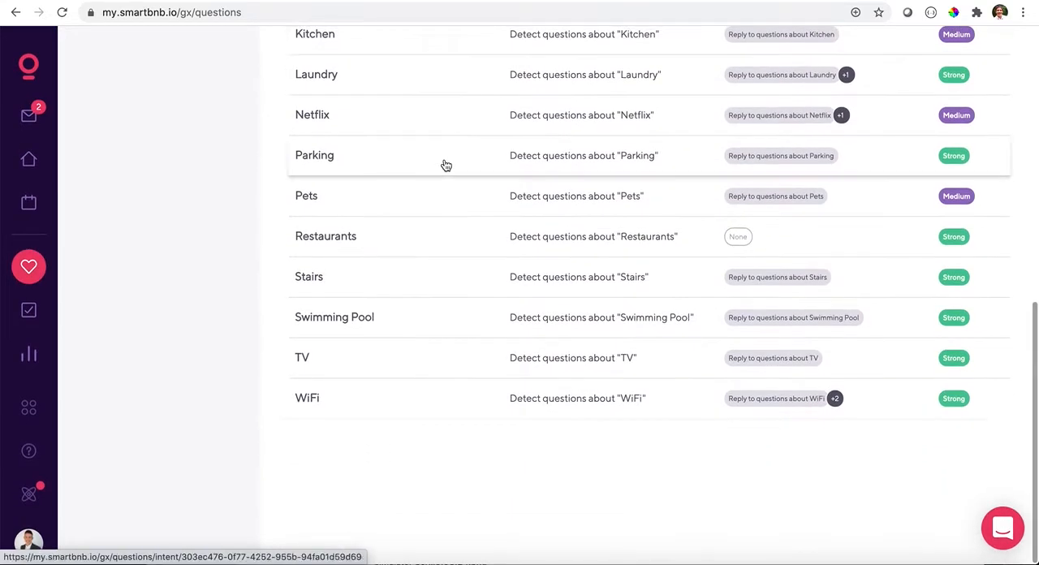
{"action": "scroll", "coordinate": [453, 215], "scroll_direction": "up", "scroll_amount": 1}
{"action": "scroll", "coordinate": [454, 215], "scroll_direction": "up", "scroll_amount": 15}
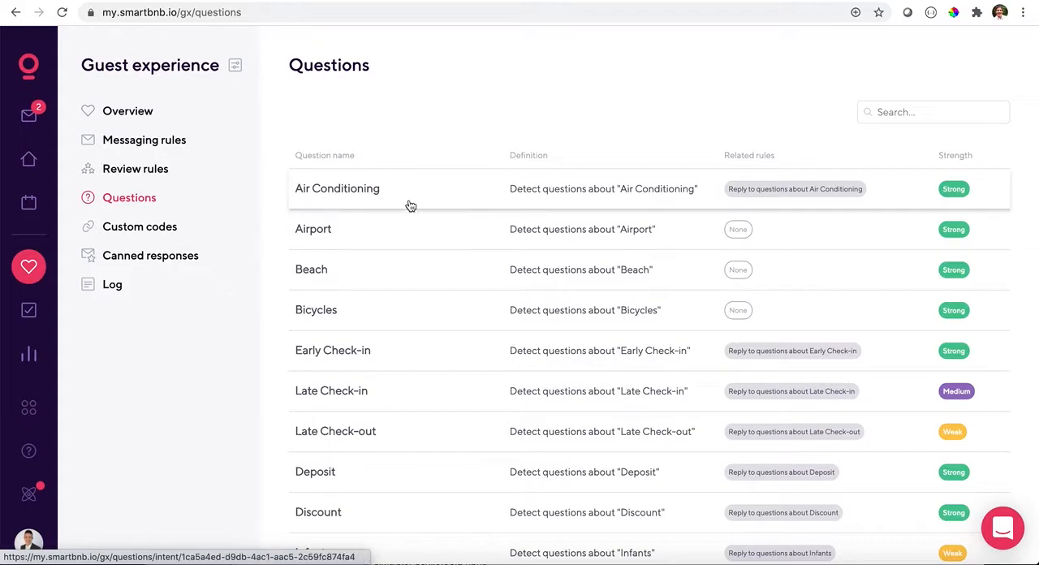
{"action": "left_click", "coordinate": [367, 187]}
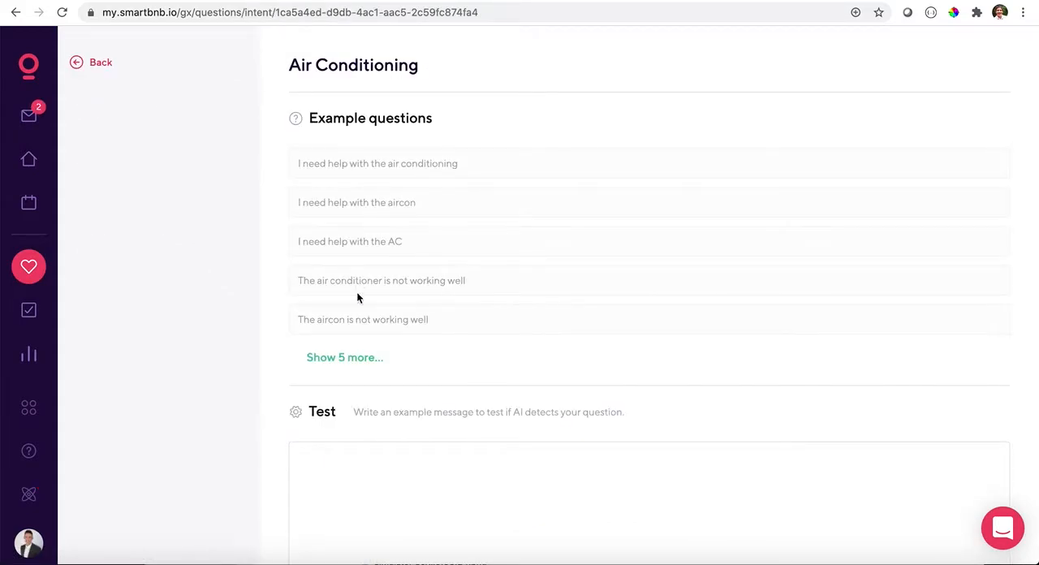
- Show all example questions for Air Conditioning, and open its related rule for replying to those questions
{"action": "scroll", "coordinate": [357, 297], "scroll_direction": "down", "scroll_amount": 1}
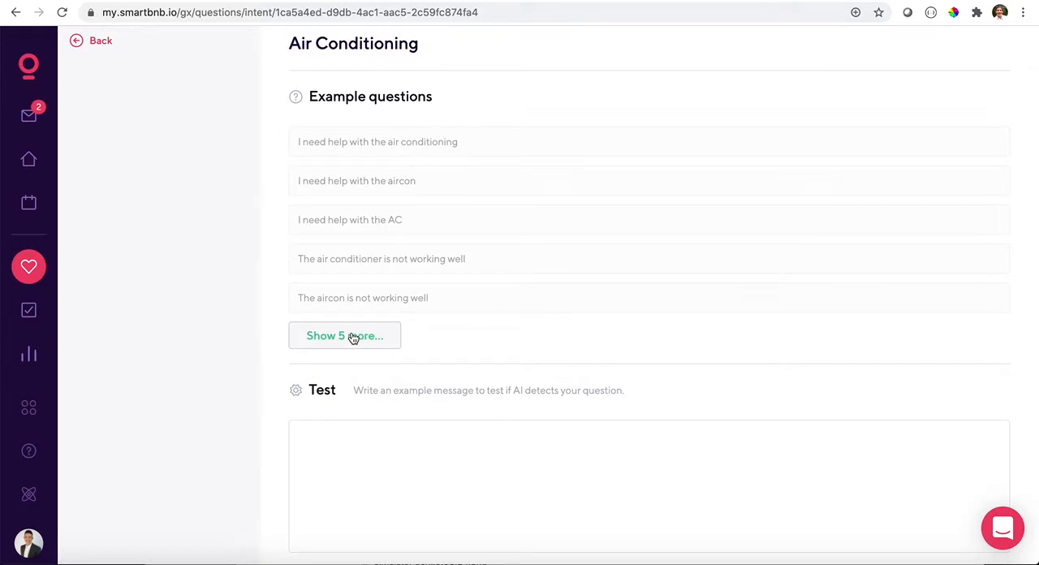
{"action": "left_click", "coordinate": [353, 336]}
{"action": "scroll", "coordinate": [375, 276], "scroll_direction": "down", "scroll_amount": 4}
{"action": "scroll", "coordinate": [375, 271], "scroll_direction": "up", "scroll_amount": 2}
{"action": "scroll", "coordinate": [375, 273], "scroll_direction": "down", "scroll_amount": 10}
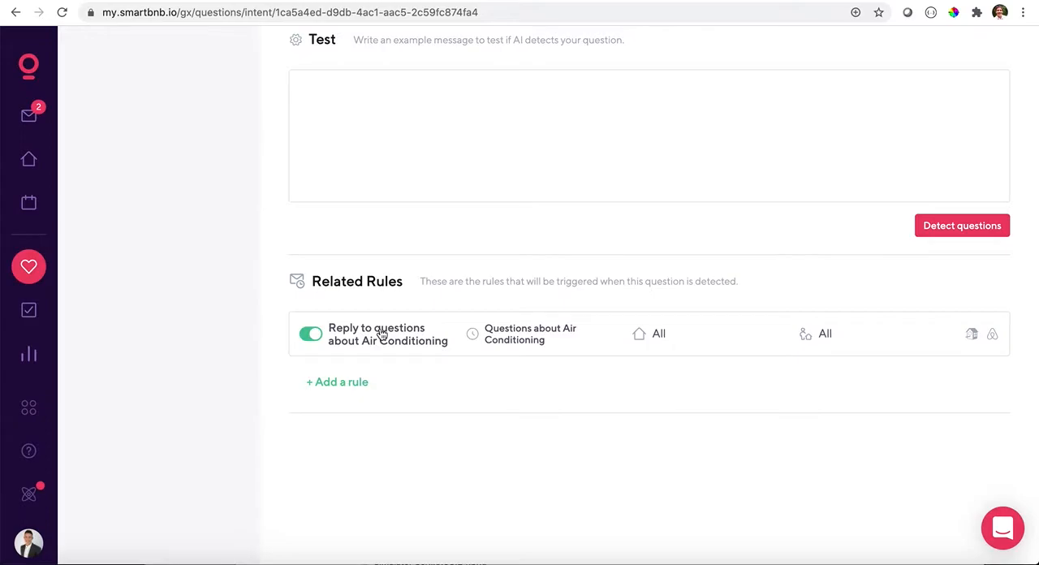
{"action": "left_click", "coordinate": [379, 331]}
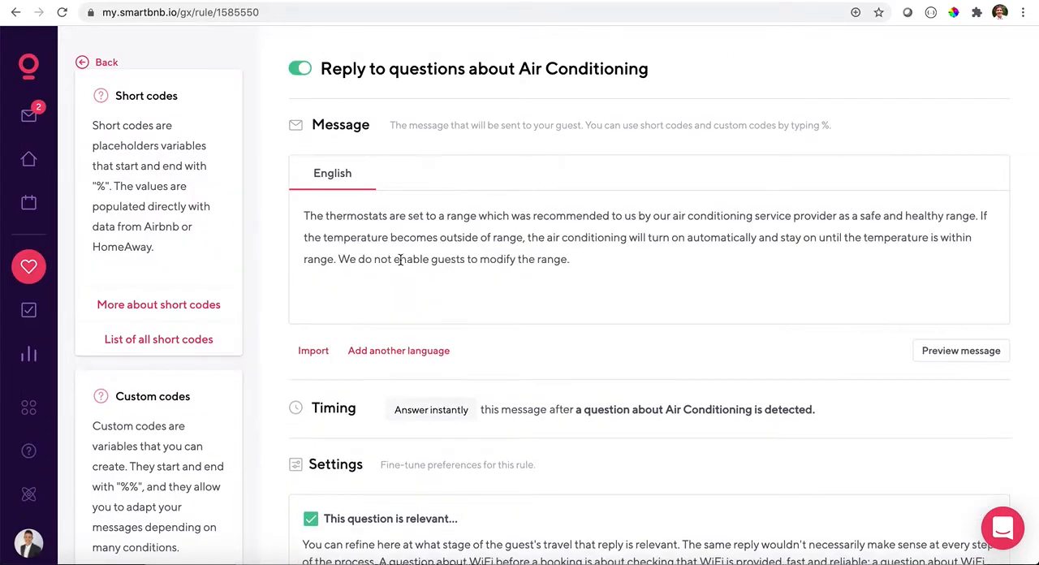
- Examine the Air Conditioning reply rule's message text, timing, guest-stage relevance settings and scope
{"action": "scroll", "coordinate": [400, 260], "scroll_direction": "down", "scroll_amount": 3}
{"action": "scroll", "coordinate": [400, 182], "scroll_direction": "down", "scroll_amount": 3}
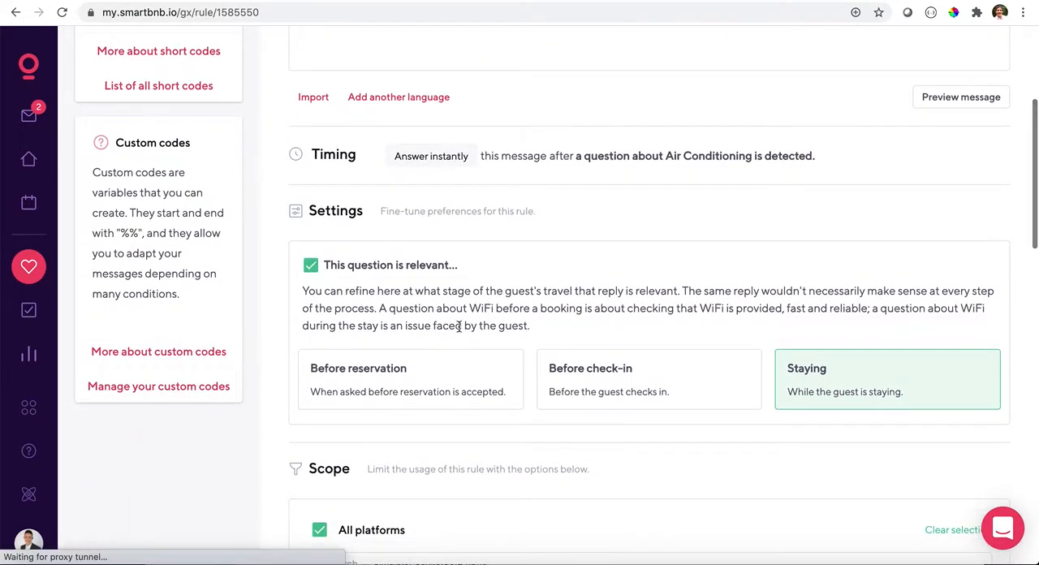
{"action": "scroll", "coordinate": [508, 427], "scroll_direction": "down", "scroll_amount": 4}
{"action": "scroll", "coordinate": [509, 427], "scroll_direction": "up", "scroll_amount": 8}
{"action": "scroll", "coordinate": [509, 427], "scroll_direction": "up", "scroll_amount": 2}
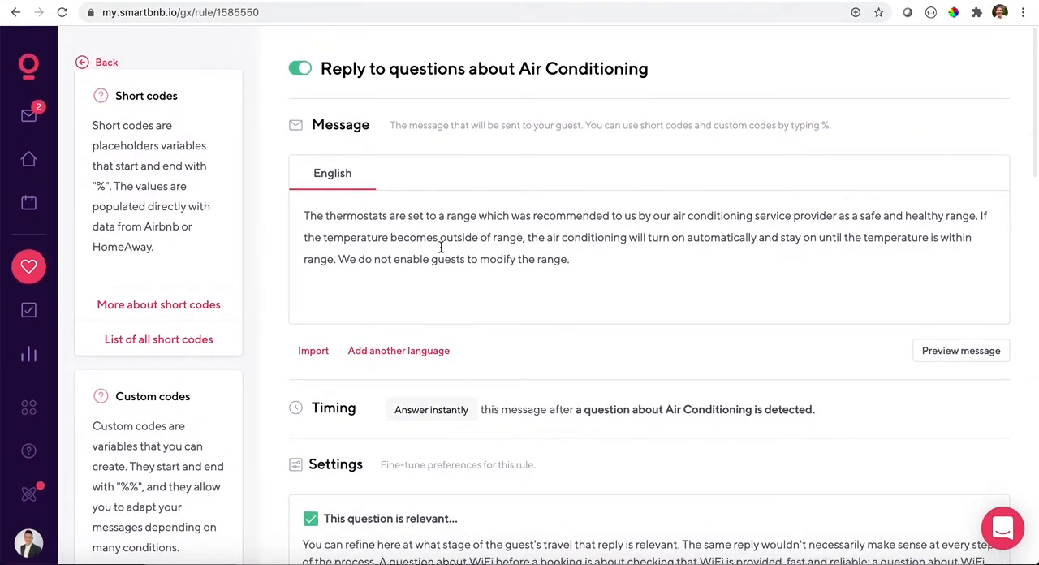
{"action": "scroll", "coordinate": [446, 274], "scroll_direction": "down", "scroll_amount": 3}
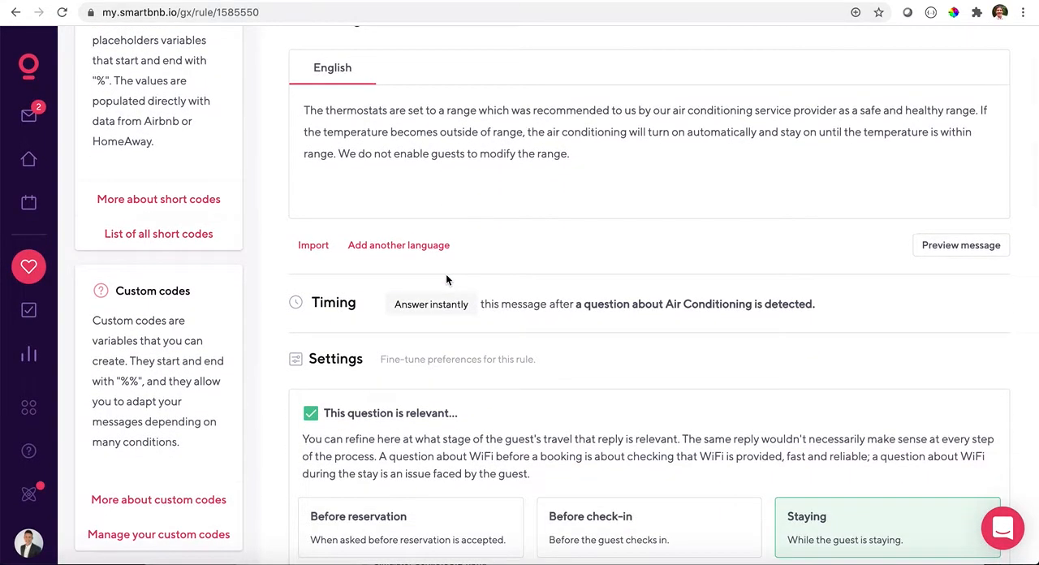
{"action": "scroll", "coordinate": [446, 281], "scroll_direction": "down", "scroll_amount": 1}
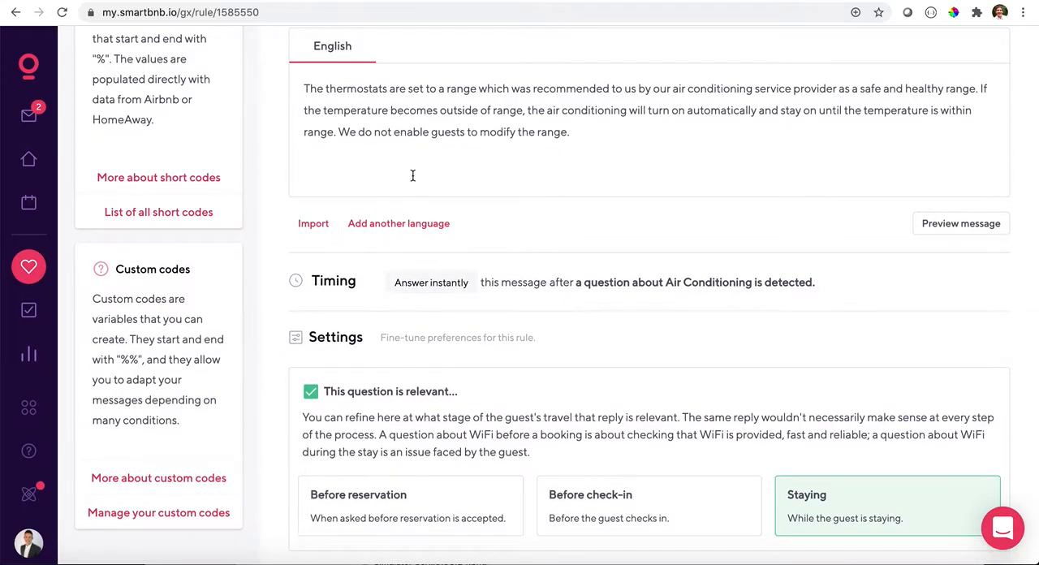
{"action": "scroll", "coordinate": [430, 163], "scroll_direction": "up", "scroll_amount": 1}
{"action": "left_click_drag", "start_coordinate": [573, 144], "coordinate": [453, 122]}
{"action": "left_click", "coordinate": [441, 123]}
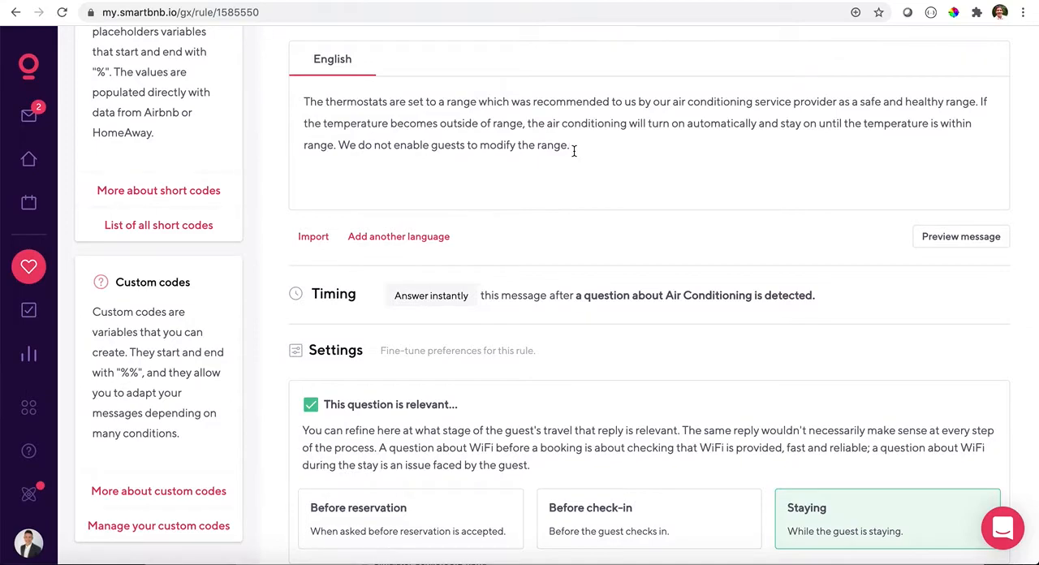
- Leave the Air Conditioning reply rule and its question, and open the custom codes list
{"action": "scroll", "coordinate": [442, 293], "scroll_direction": "up", "scroll_amount": 2}
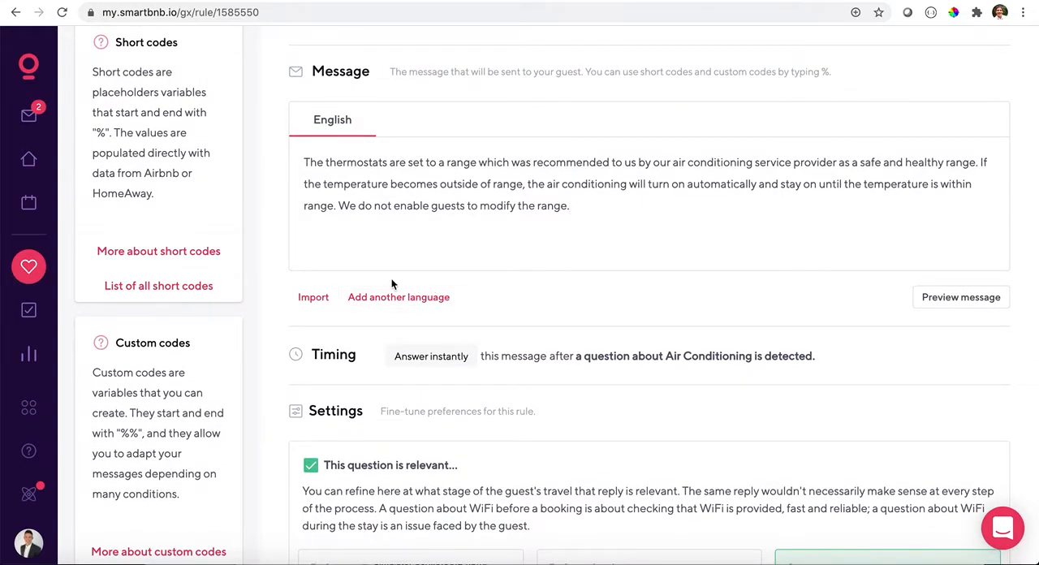
{"action": "scroll", "coordinate": [200, 110], "scroll_direction": "up", "scroll_amount": 2}
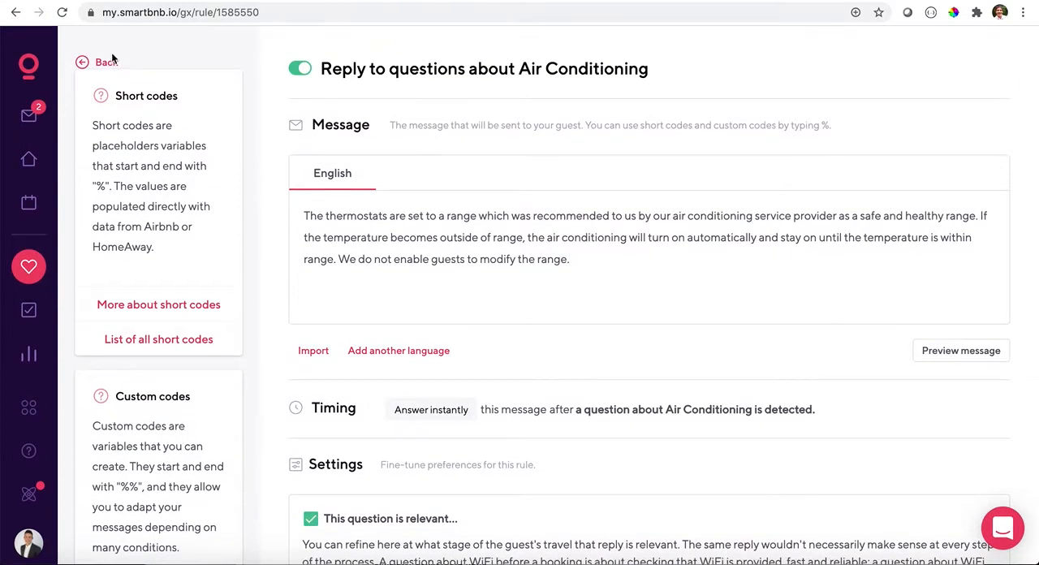
{"action": "left_click", "coordinate": [104, 62]}
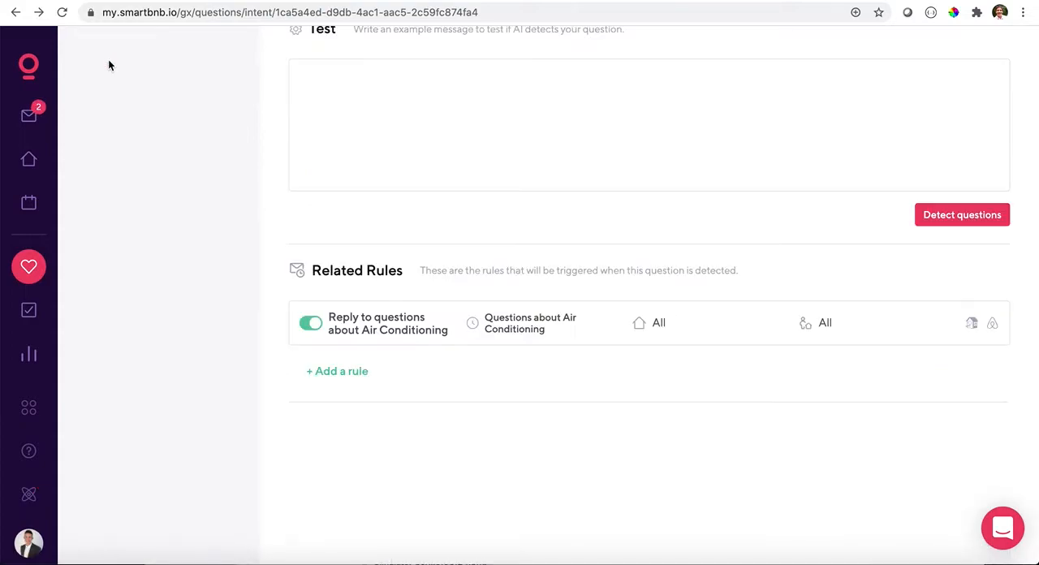
{"action": "scroll", "coordinate": [108, 65], "scroll_direction": "up", "scroll_amount": 5}
{"action": "left_click", "coordinate": [107, 64]}
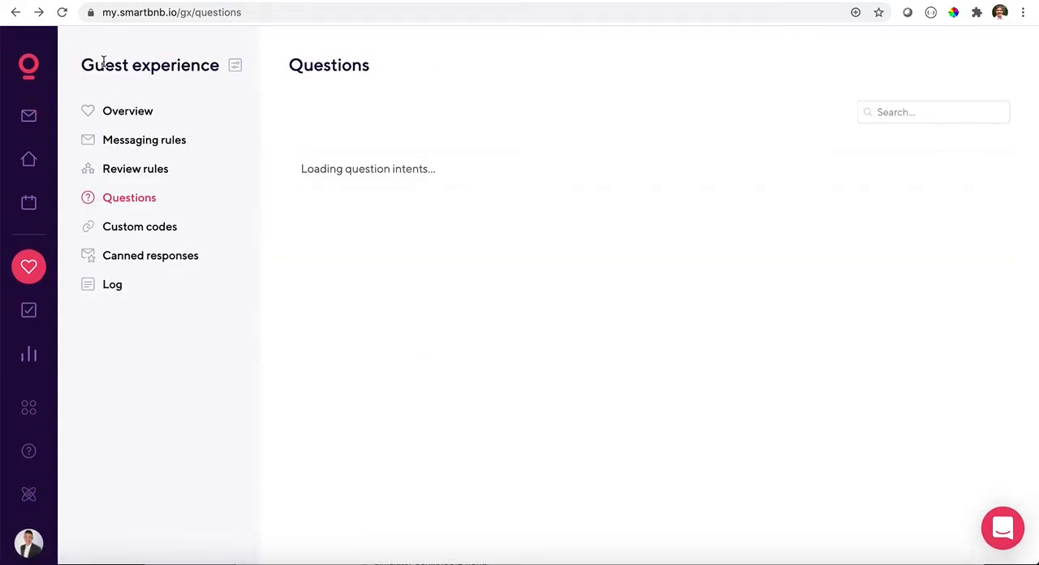
{"action": "left_click", "coordinate": [155, 231]}
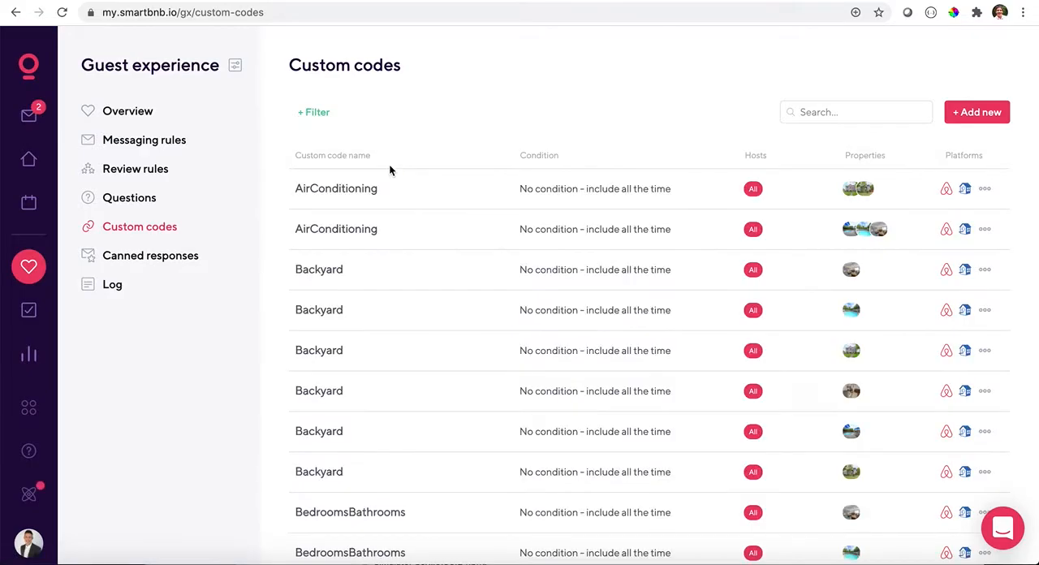
- Open the first Backyard custom code, and examine its replacement text, condition, and platform, host and property scope
{"action": "scroll", "coordinate": [390, 193], "scroll_direction": "down", "scroll_amount": 2}
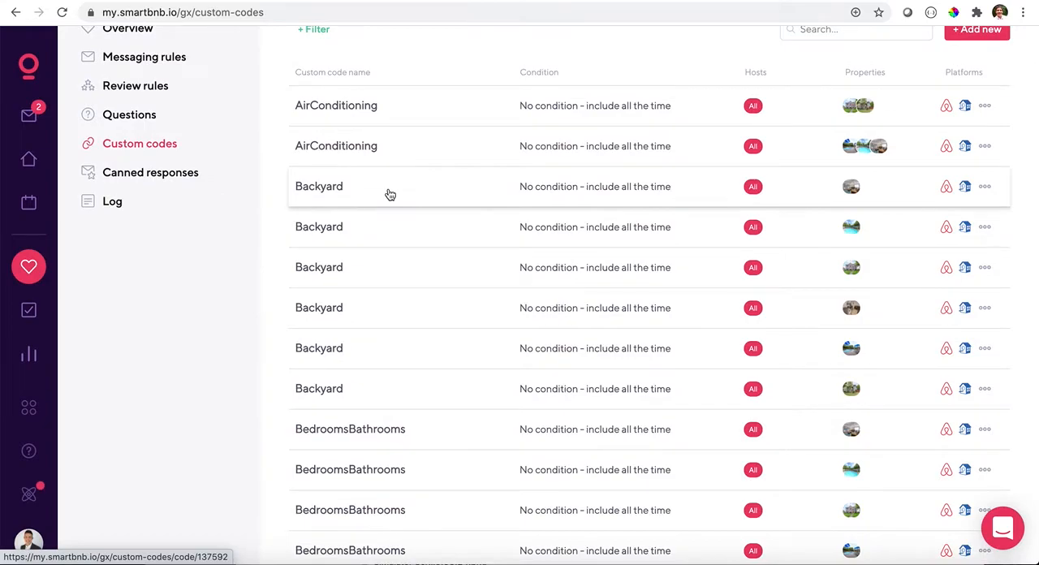
{"action": "left_click", "coordinate": [330, 190]}
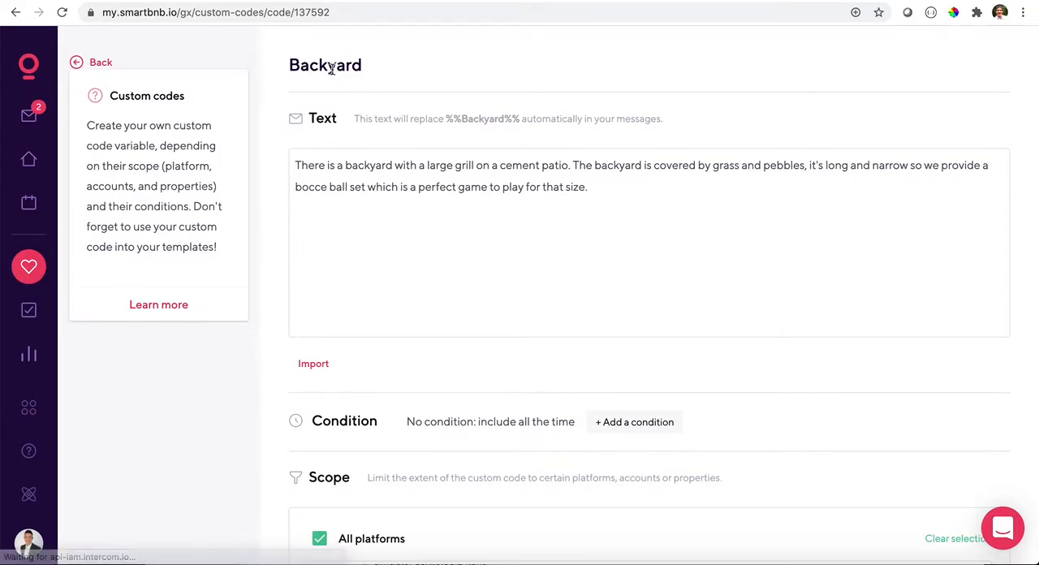
{"action": "scroll", "coordinate": [339, 167], "scroll_direction": "down", "scroll_amount": 5}
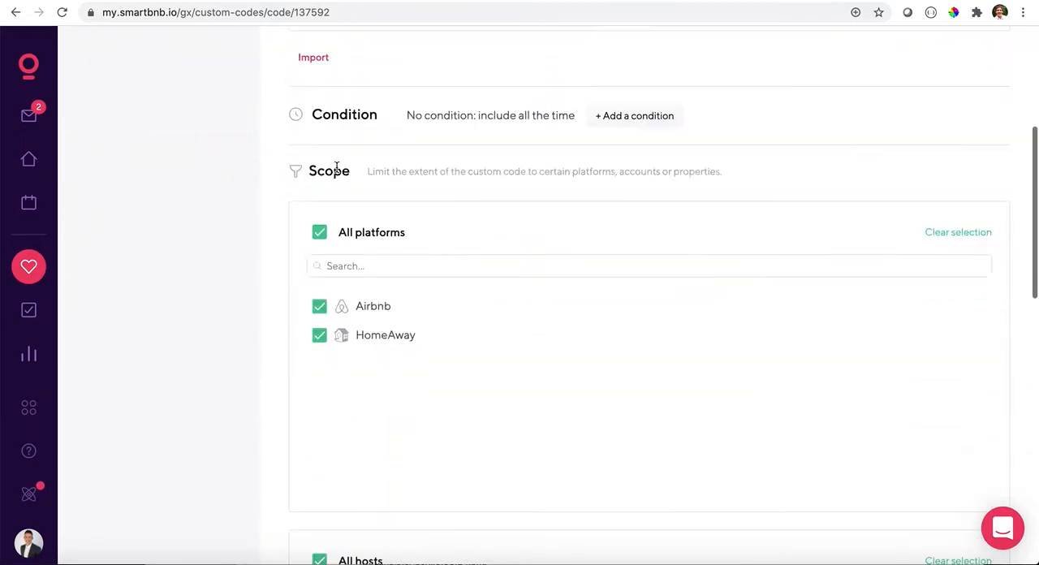
{"action": "scroll", "coordinate": [399, 415], "scroll_direction": "down", "scroll_amount": 6}
{"action": "scroll", "coordinate": [367, 395], "scroll_direction": "up", "scroll_amount": 10}
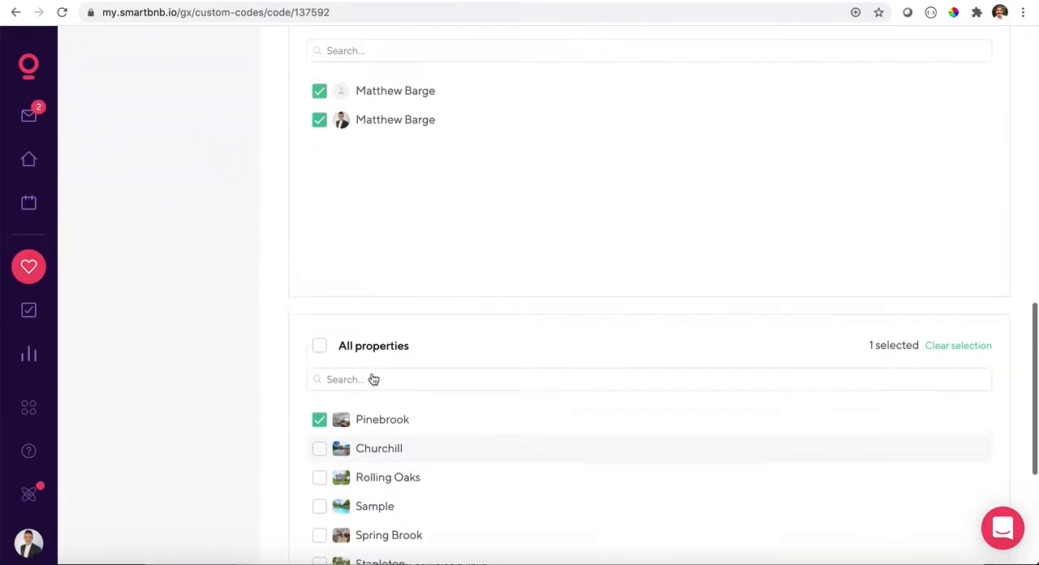
{"action": "scroll", "coordinate": [369, 359], "scroll_direction": "down", "scroll_amount": 10}
{"action": "scroll", "coordinate": [371, 363], "scroll_direction": "up", "scroll_amount": 2}
{"action": "scroll", "coordinate": [369, 364], "scroll_direction": "up", "scroll_amount": 12}
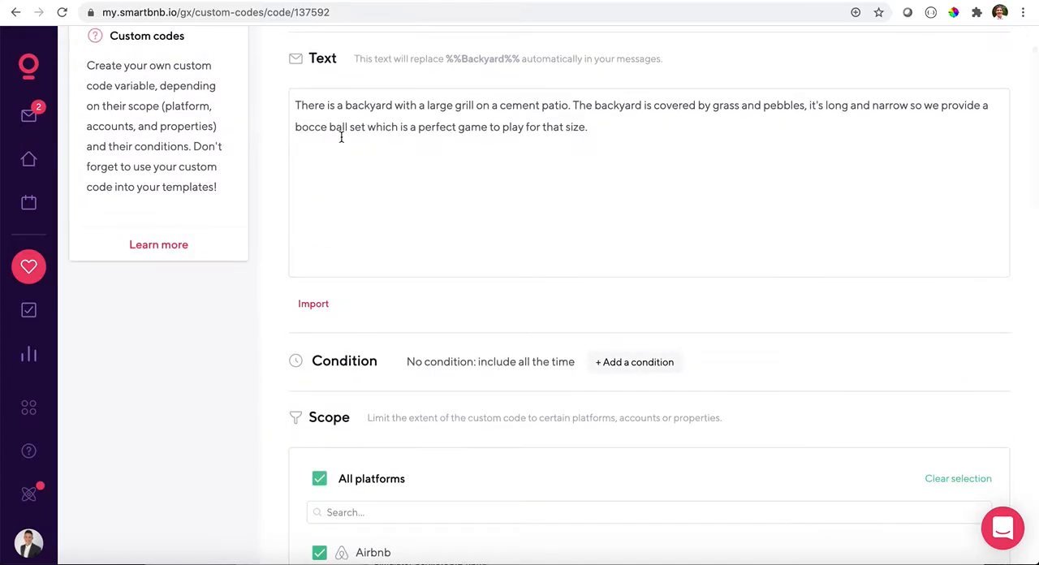
{"action": "scroll", "coordinate": [479, 154], "scroll_direction": "up", "scroll_amount": 2}
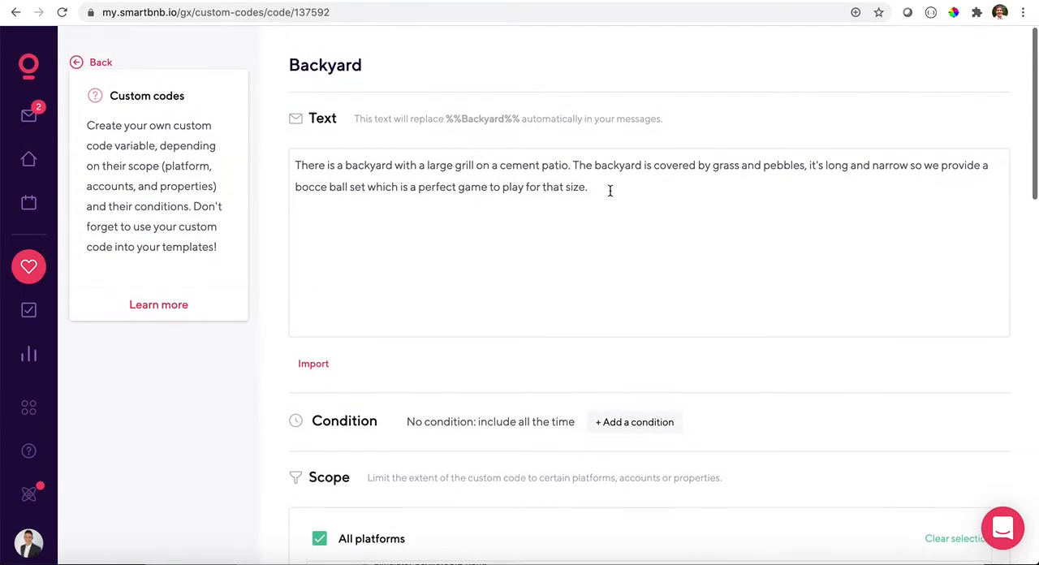
- Return from the Backyard custom code, and open the Backyard entry among the canned responses
{"action": "left_click", "coordinate": [100, 63]}
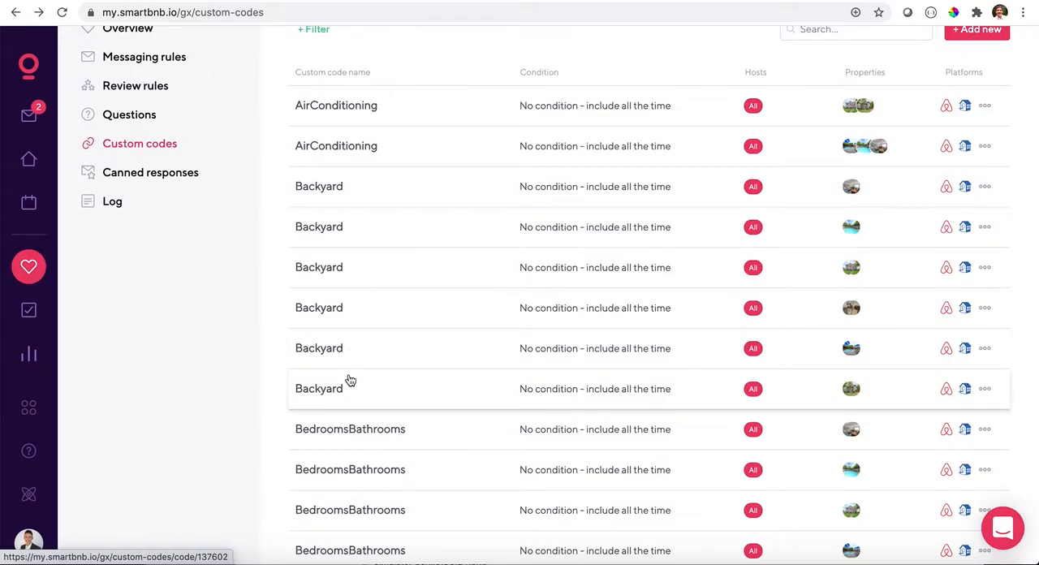
{"action": "left_click", "coordinate": [188, 173]}
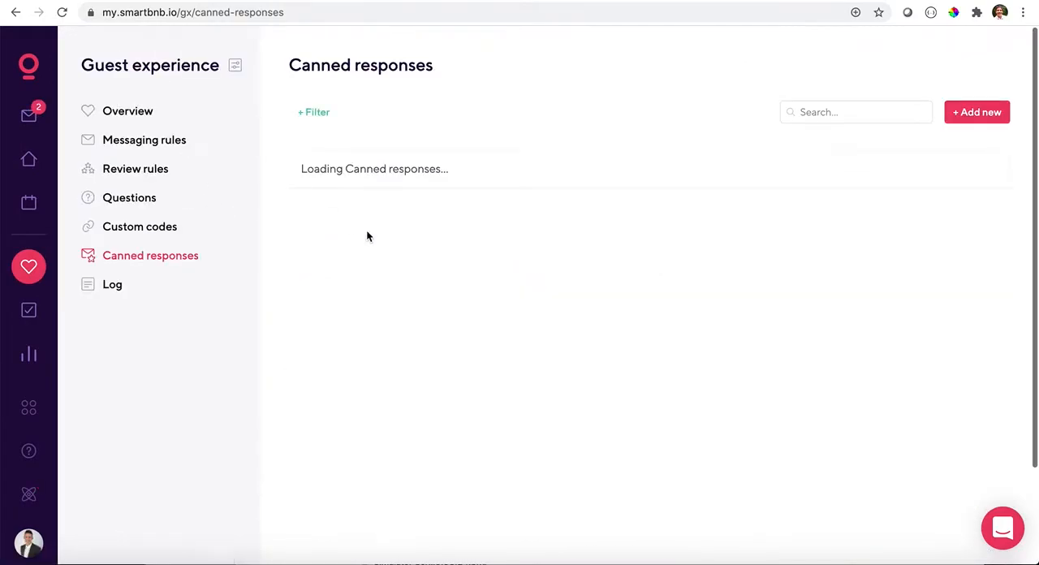
{"action": "scroll", "coordinate": [396, 260], "scroll_direction": "down", "scroll_amount": 3}
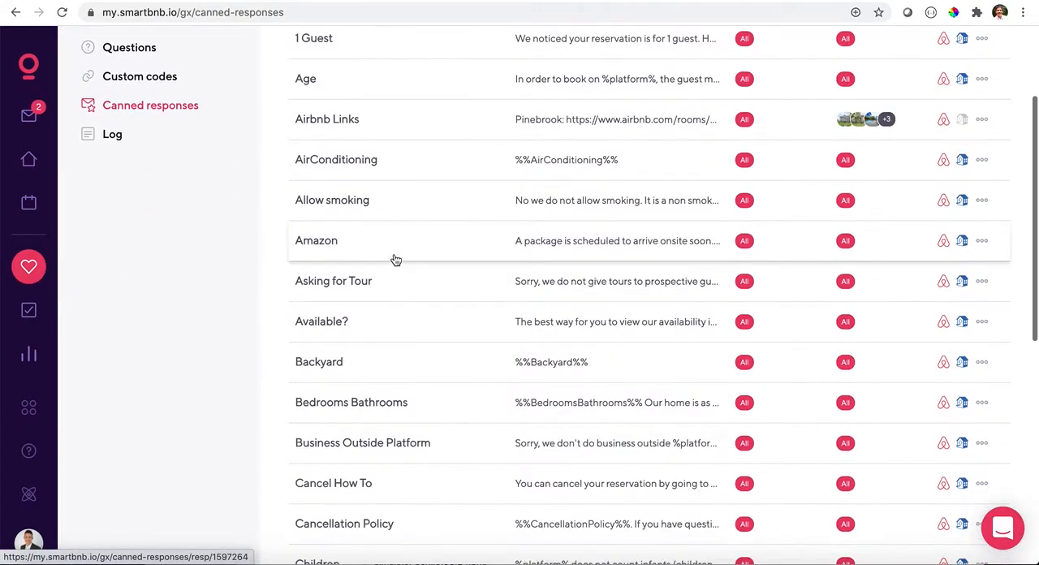
{"action": "left_click", "coordinate": [333, 364]}
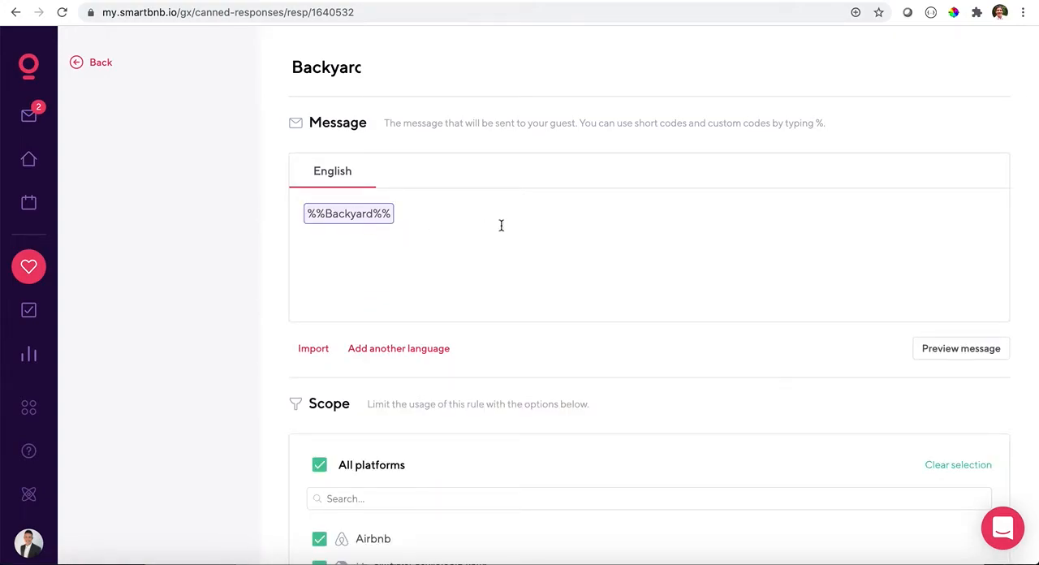
- Preview the Backyard canned response in a pre-approved guest's conversation, highlight the generated text, and close the preview
{"action": "left_click", "coordinate": [963, 355]}
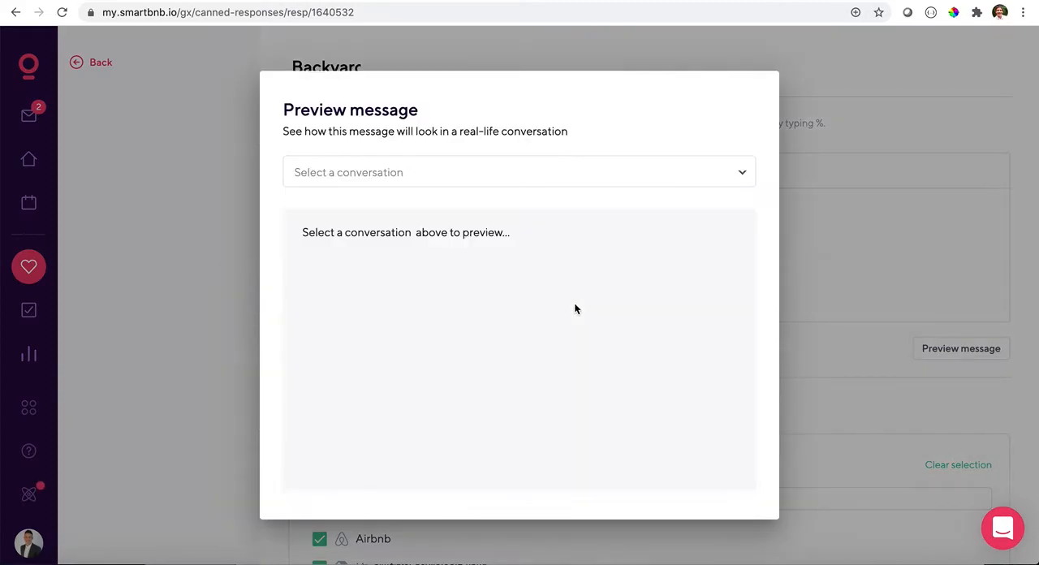
{"action": "left_click", "coordinate": [469, 179]}
{"action": "left_click", "coordinate": [457, 178]}
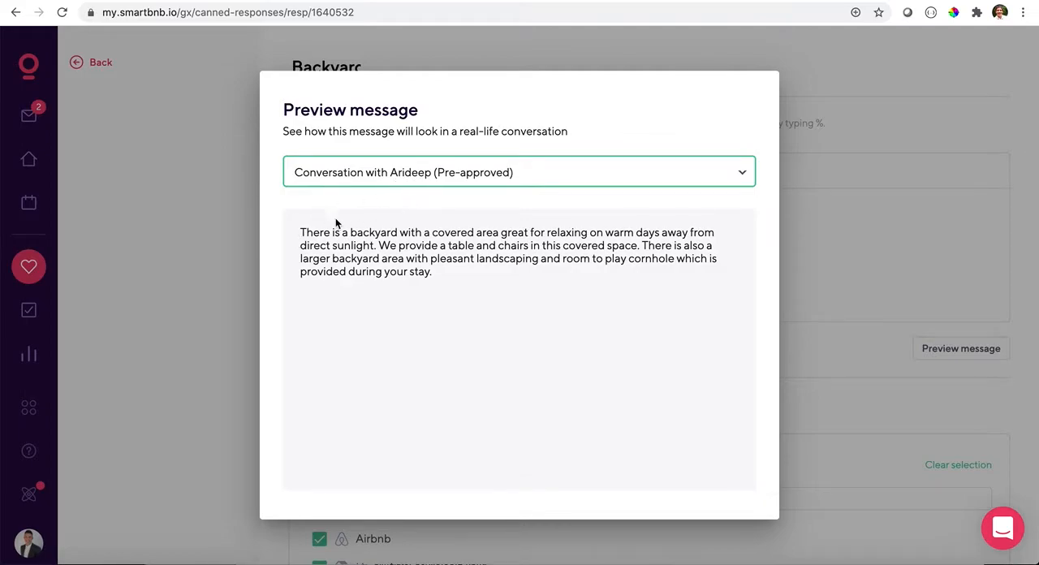
{"action": "left_click_drag", "start_coordinate": [300, 232], "coordinate": [459, 282]}
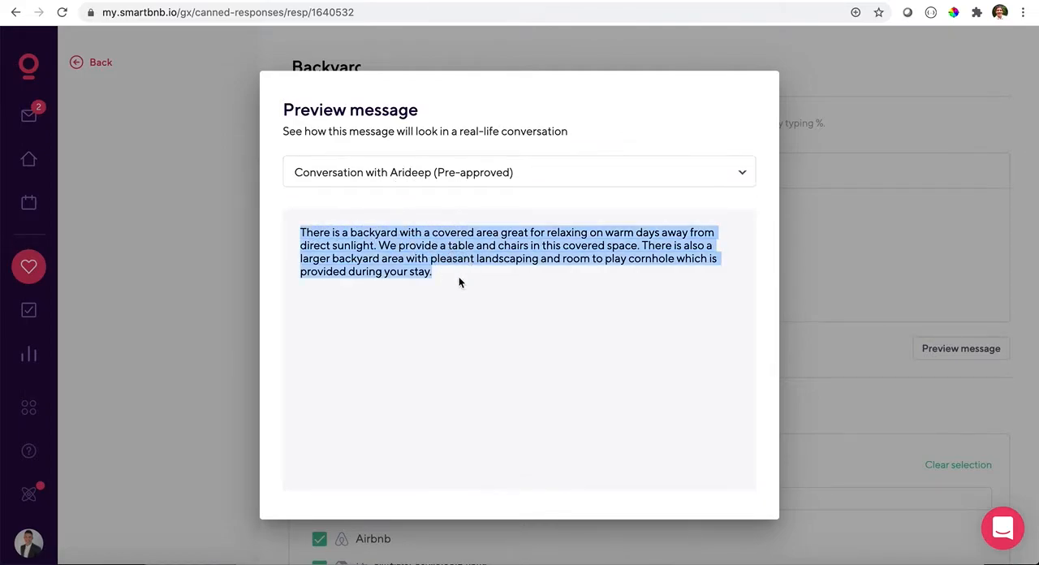
{"action": "left_click", "coordinate": [460, 282]}
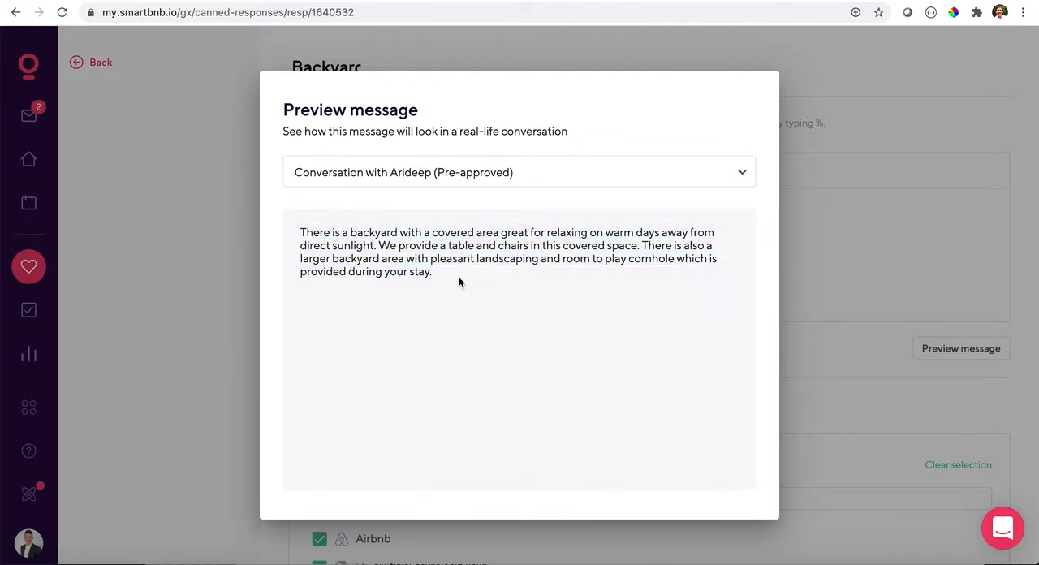
{"action": "left_click", "coordinate": [832, 253]}
- Return from the Backyard canned response to the full list, and look through the first page of canned responses
{"action": "scroll", "coordinate": [830, 248], "scroll_direction": "down", "scroll_amount": 3}
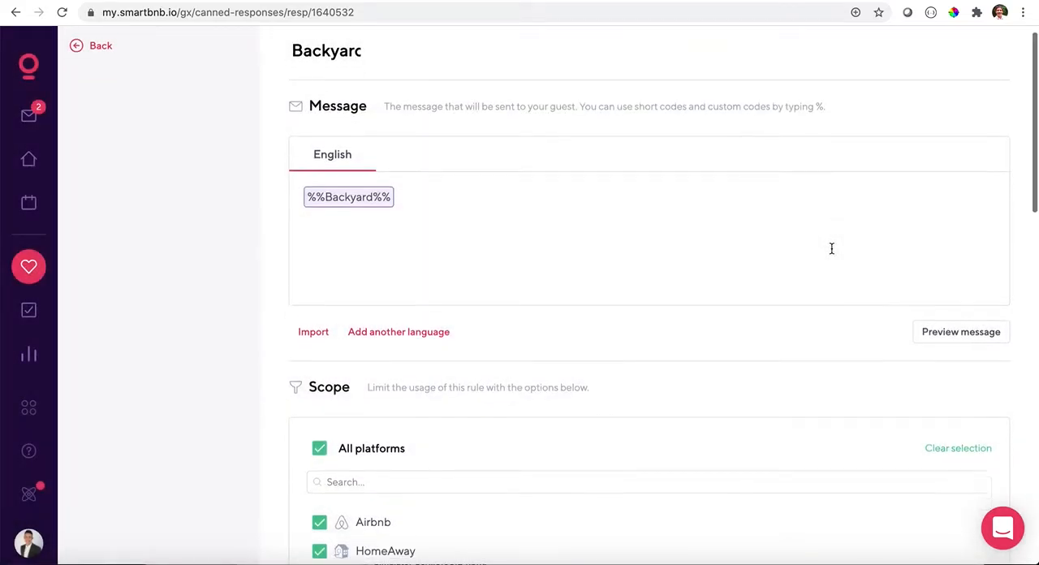
{"action": "scroll", "coordinate": [795, 279], "scroll_direction": "down", "scroll_amount": 5}
{"action": "scroll", "coordinate": [796, 281], "scroll_direction": "up", "scroll_amount": 8}
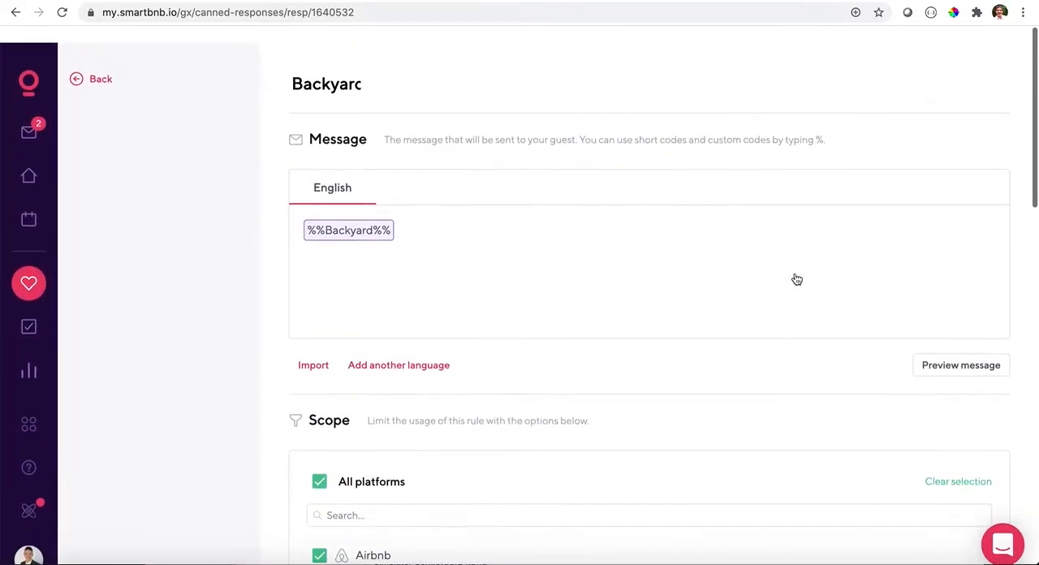
{"action": "left_click", "coordinate": [102, 62]}
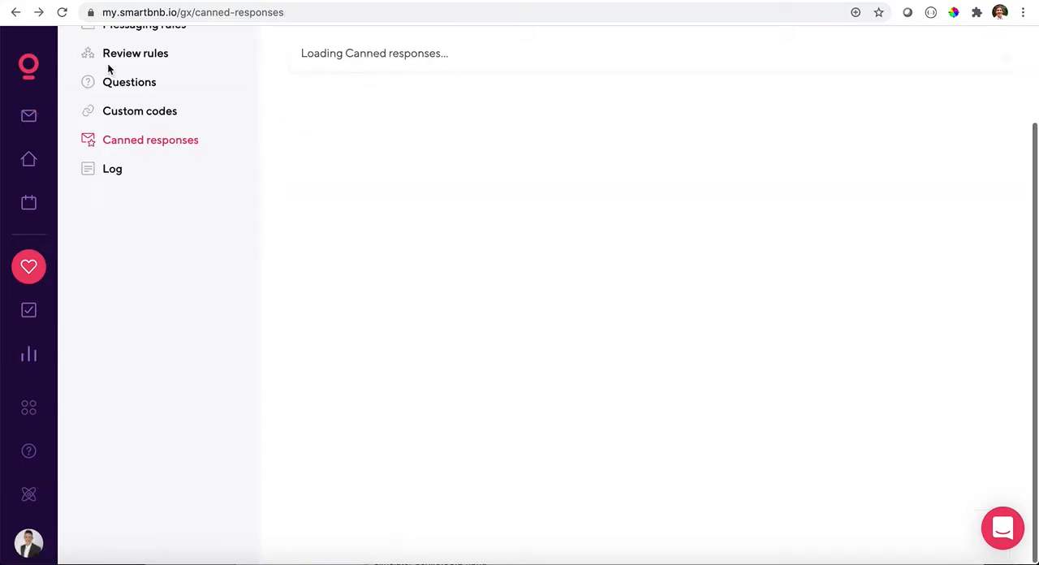
{"action": "scroll", "coordinate": [195, 103], "scroll_direction": "up", "scroll_amount": 1}
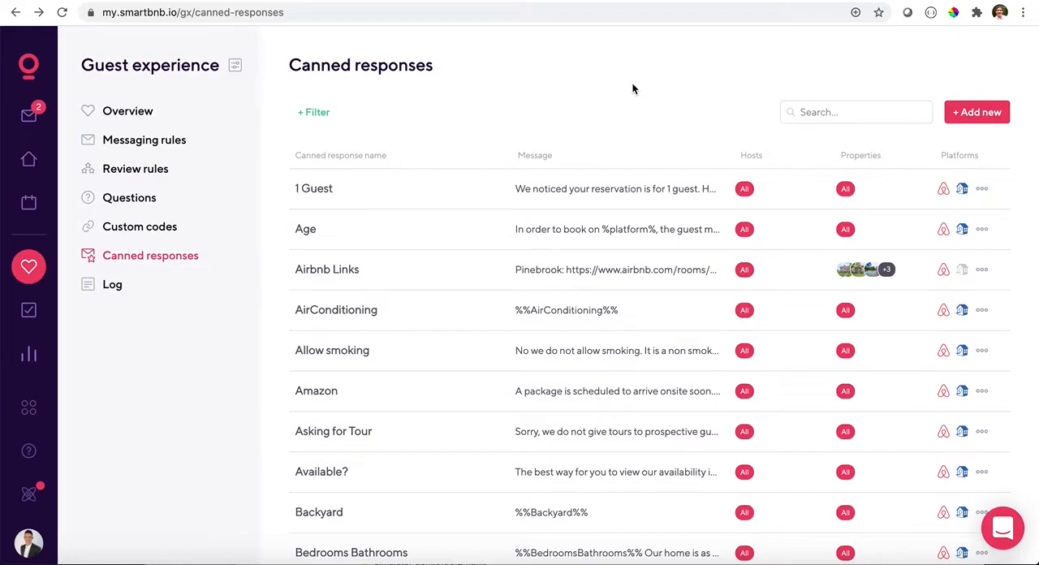
{"action": "scroll", "coordinate": [491, 204], "scroll_direction": "down", "scroll_amount": 10}
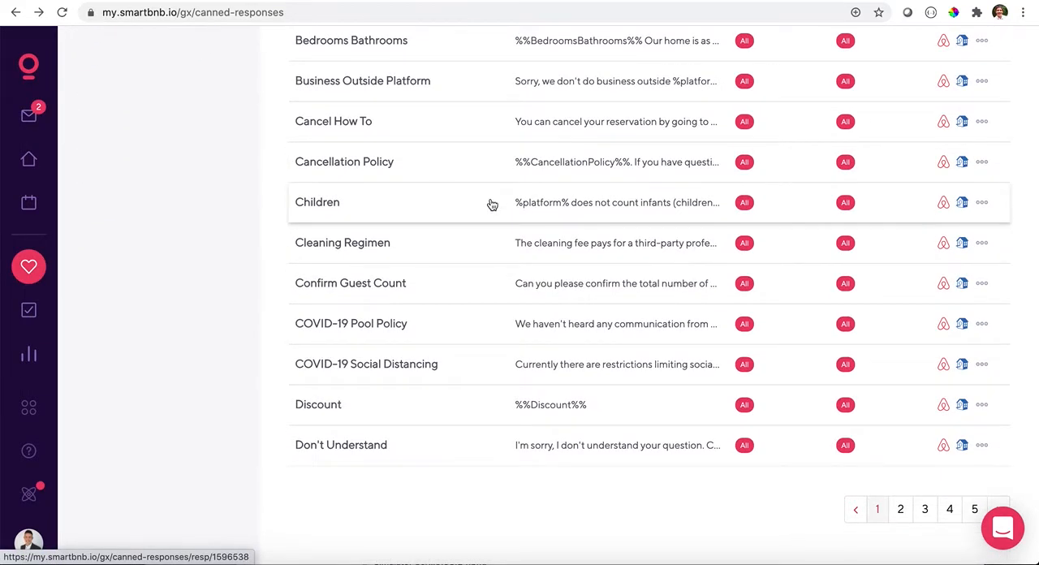
{"action": "scroll", "coordinate": [491, 204], "scroll_direction": "up", "scroll_amount": 3}
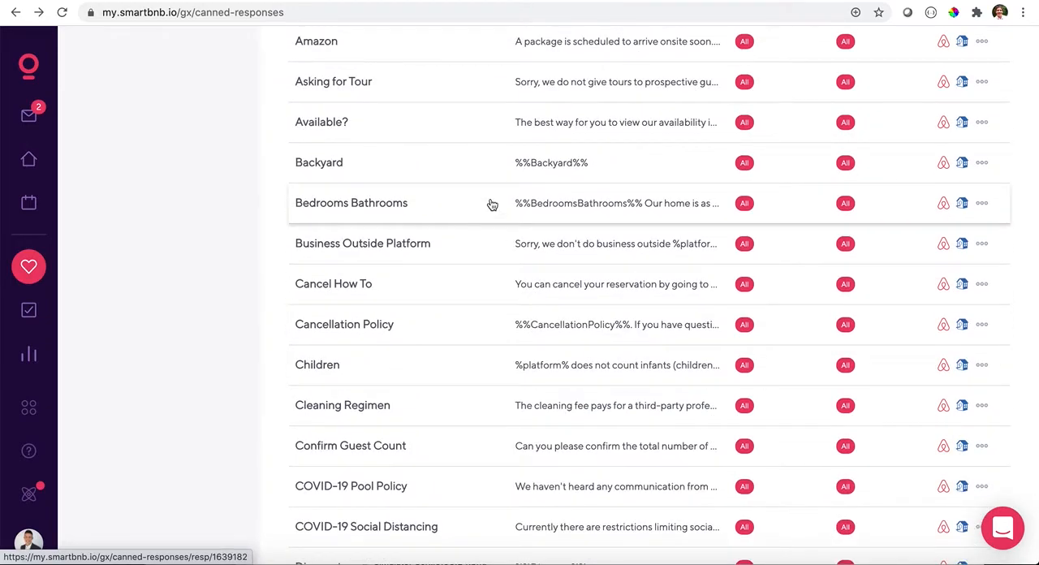
{"action": "scroll", "coordinate": [491, 204], "scroll_direction": "up", "scroll_amount": 6}
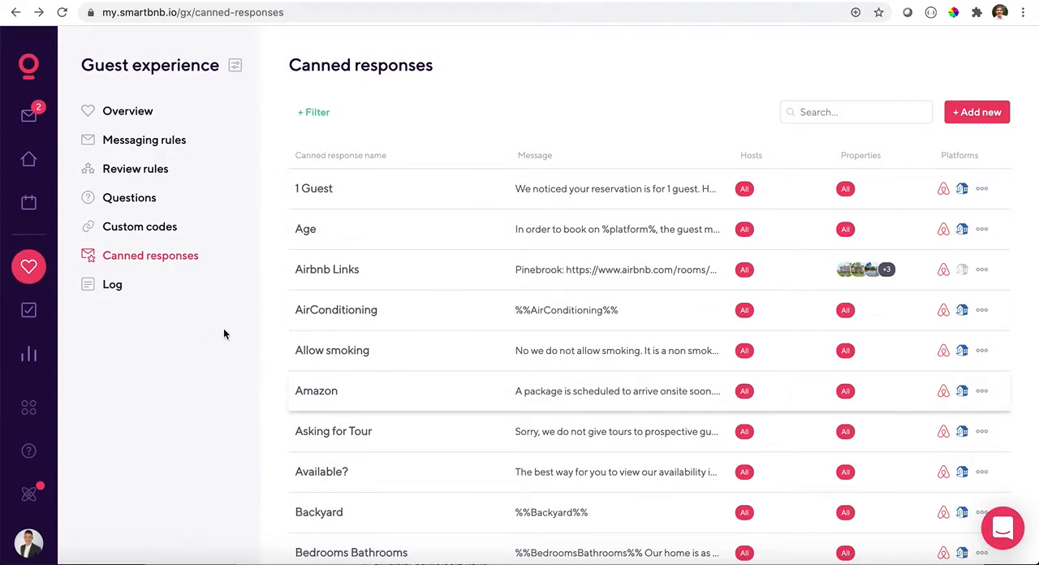
- Open the event messages log, and show the team member list in Operations
{"action": "left_click", "coordinate": [113, 286]}
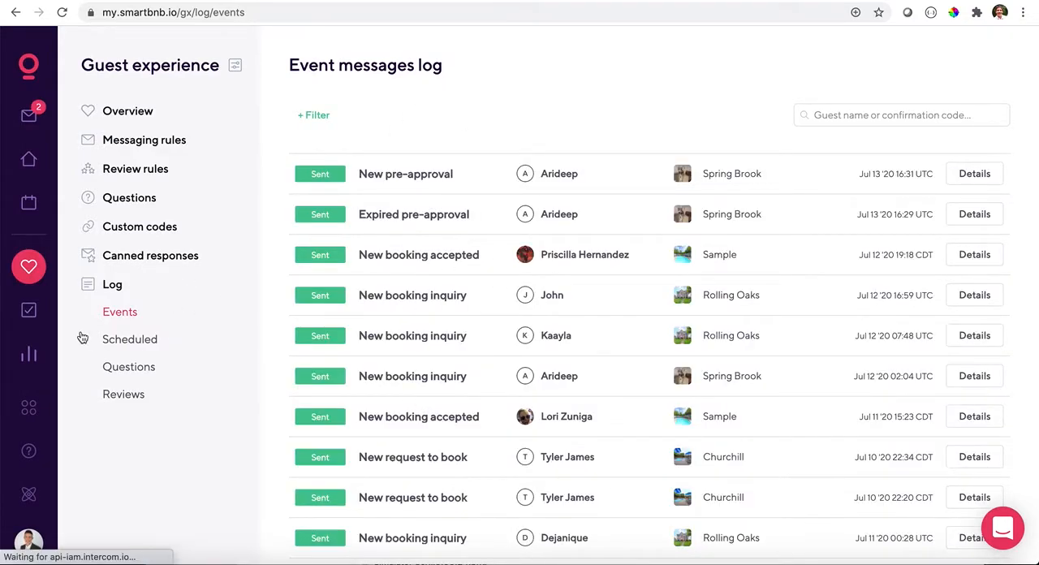
{"action": "left_click", "coordinate": [33, 314]}
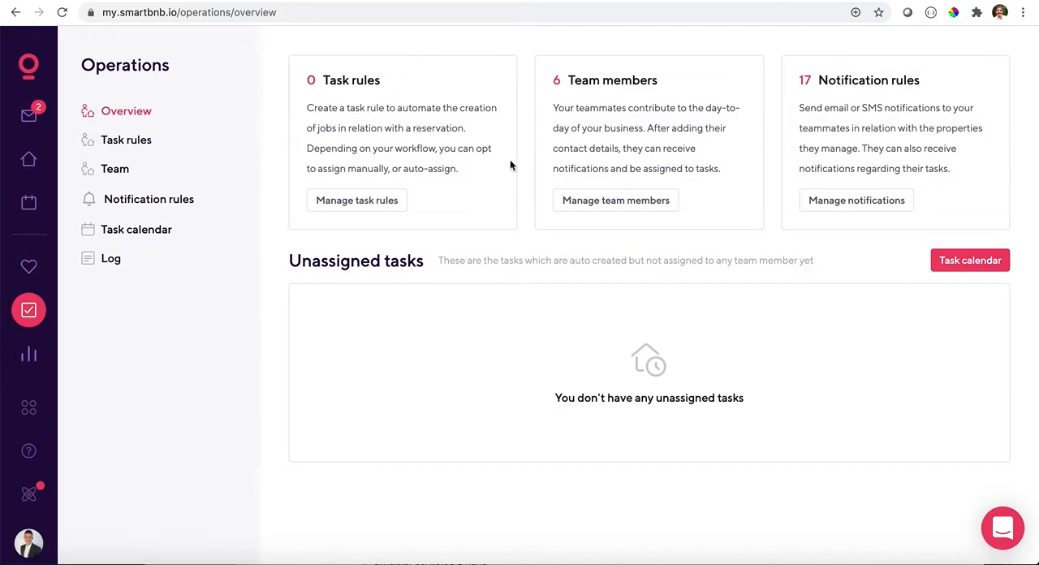
{"action": "left_click", "coordinate": [113, 172]}
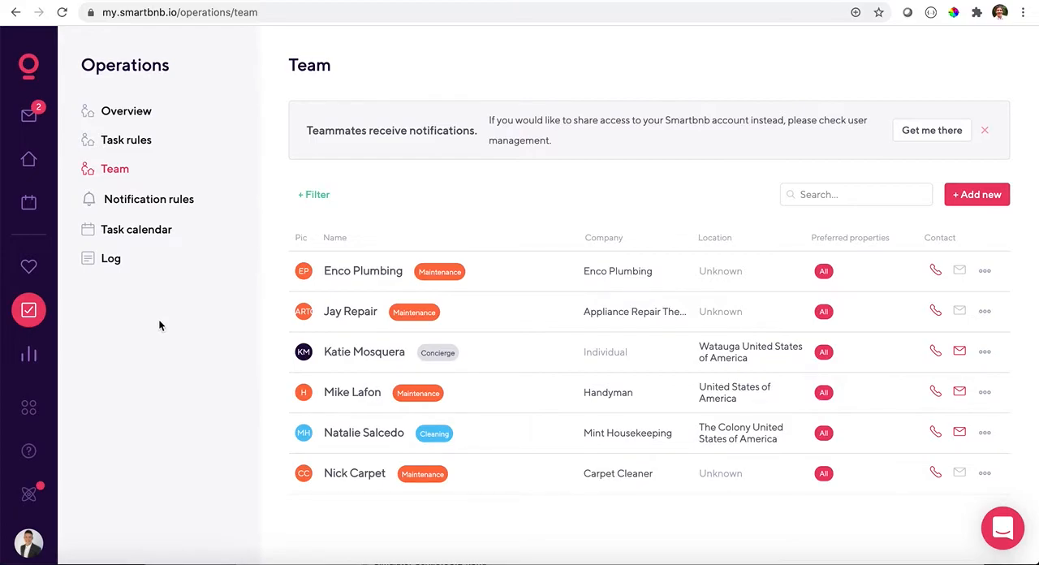
- Open the Operations task calendar, and look over the property bookings and tasks around July 13 to 15, 2020
{"action": "left_click", "coordinate": [138, 229]}
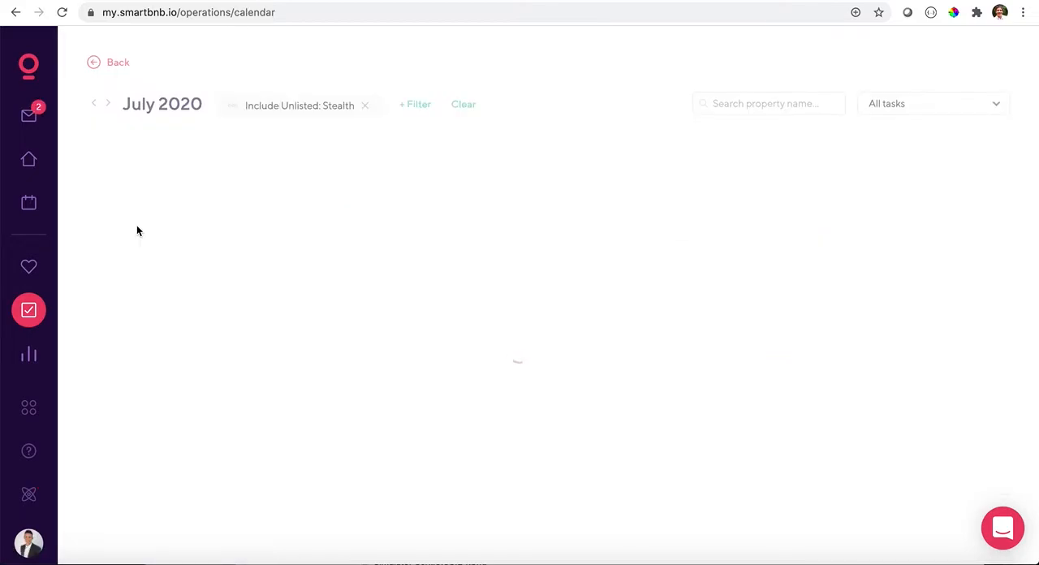
{"action": "scroll", "coordinate": [204, 230], "scroll_direction": "right", "scroll_amount": 10}
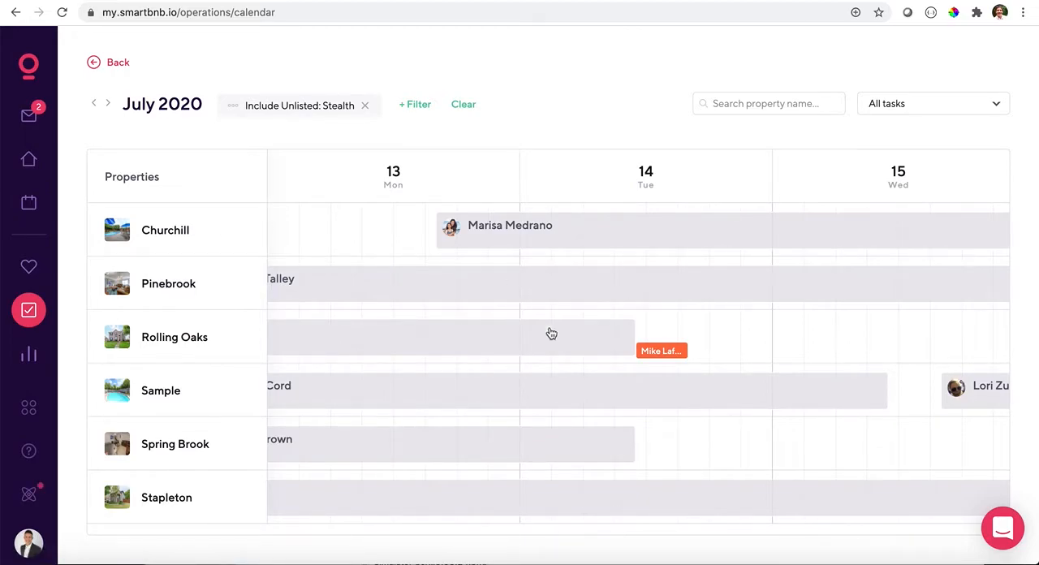
{"action": "scroll", "coordinate": [605, 286], "scroll_direction": "right", "scroll_amount": 3}
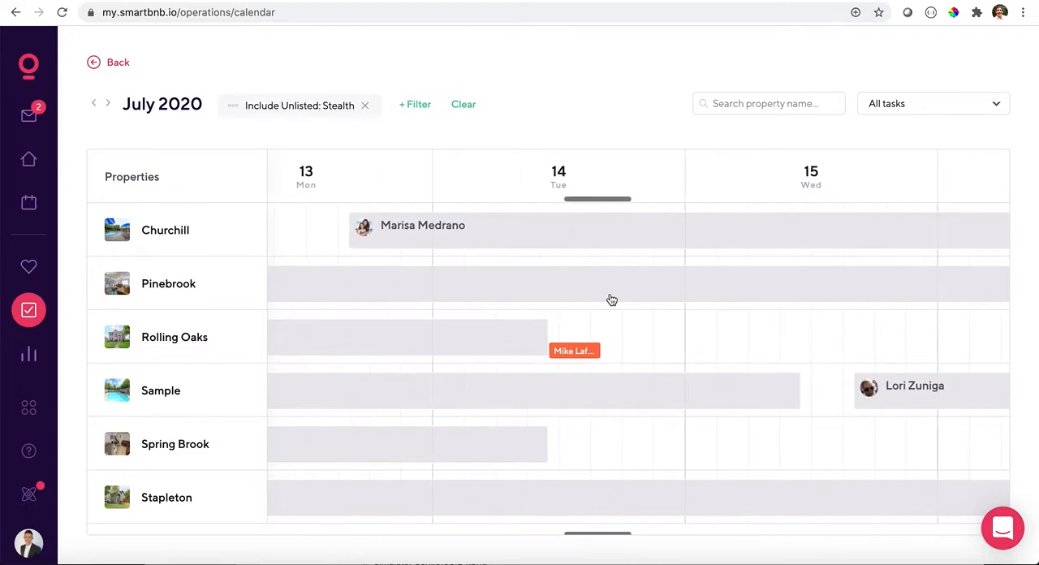
{"action": "scroll", "coordinate": [611, 300], "scroll_direction": "right", "scroll_amount": 1}
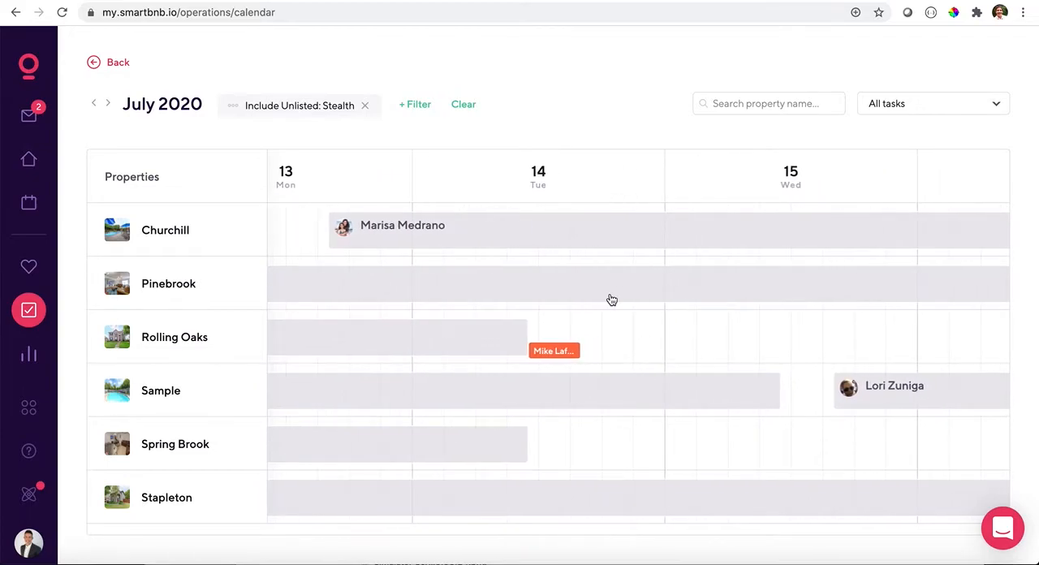
{"action": "scroll", "coordinate": [612, 300], "scroll_direction": "right", "scroll_amount": 1}
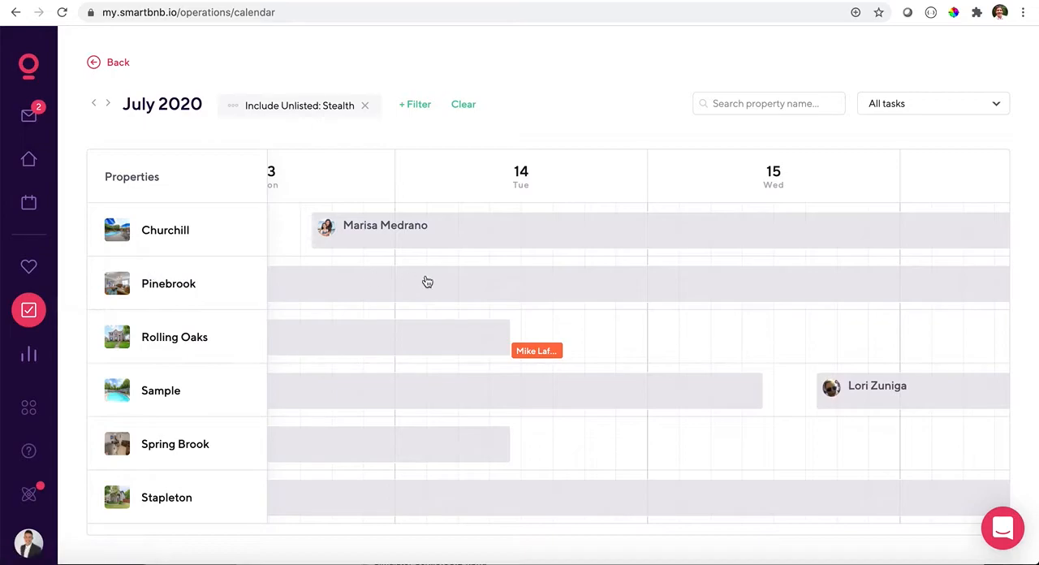
- Start a new task for the Sample property on Jul 15, 2020, running from 11:00 to 16:00
{"action": "left_click", "coordinate": [771, 394]}
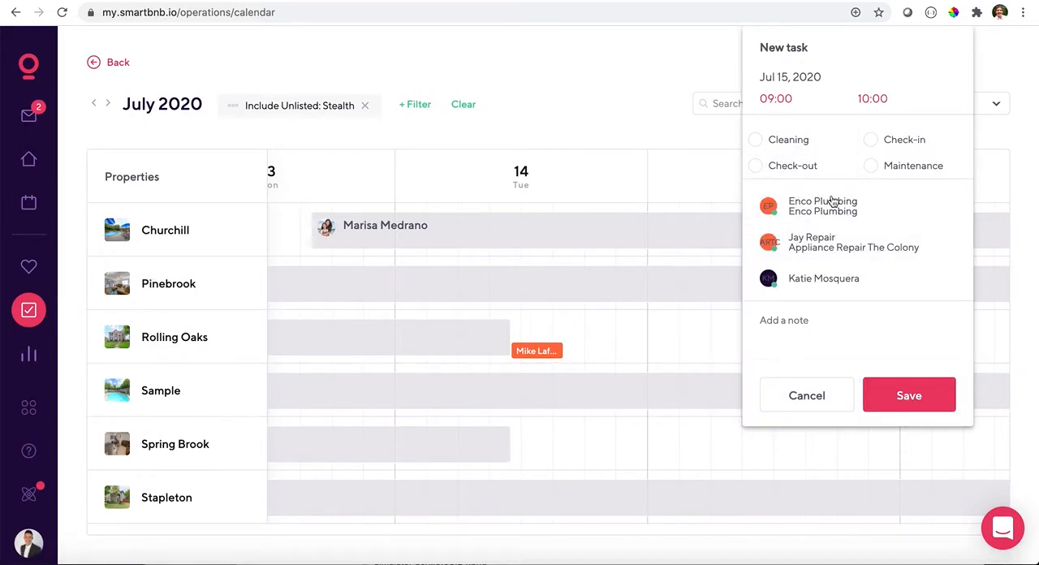
{"action": "left_click", "coordinate": [777, 100]}
{"action": "left_click", "coordinate": [777, 123]}
{"action": "left_click", "coordinate": [778, 122]}
{"action": "left_click", "coordinate": [876, 99]}
{"action": "left_click", "coordinate": [876, 100]}
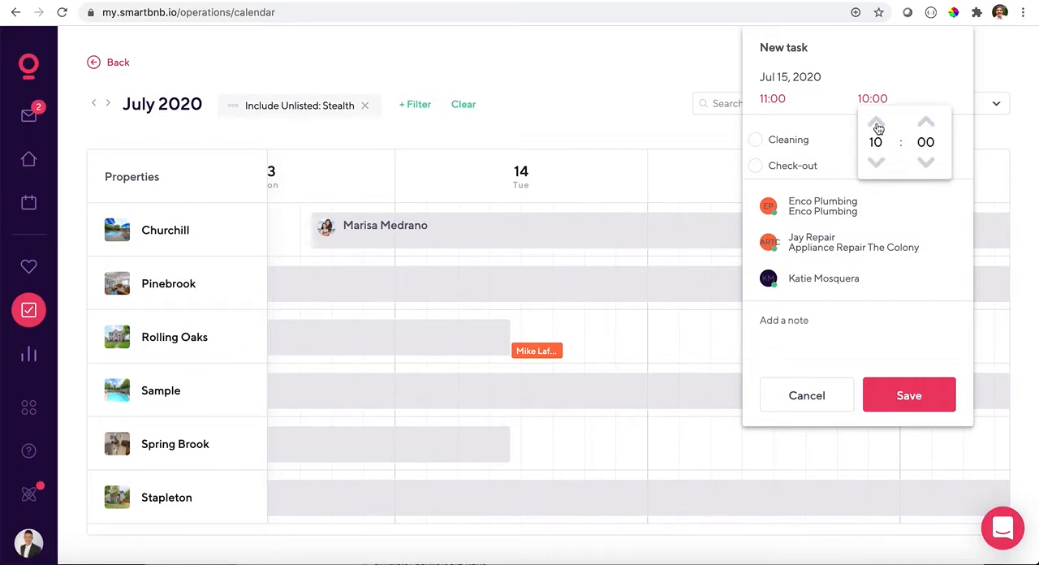
{"action": "left_click", "coordinate": [877, 125]}
{"action": "left_click", "coordinate": [877, 124]}
{"action": "left_click", "coordinate": [877, 124]}
{"action": "left_click", "coordinate": [877, 125]}
{"action": "left_click", "coordinate": [877, 124]}
{"action": "left_click", "coordinate": [877, 124]}
{"action": "left_click", "coordinate": [874, 61]}
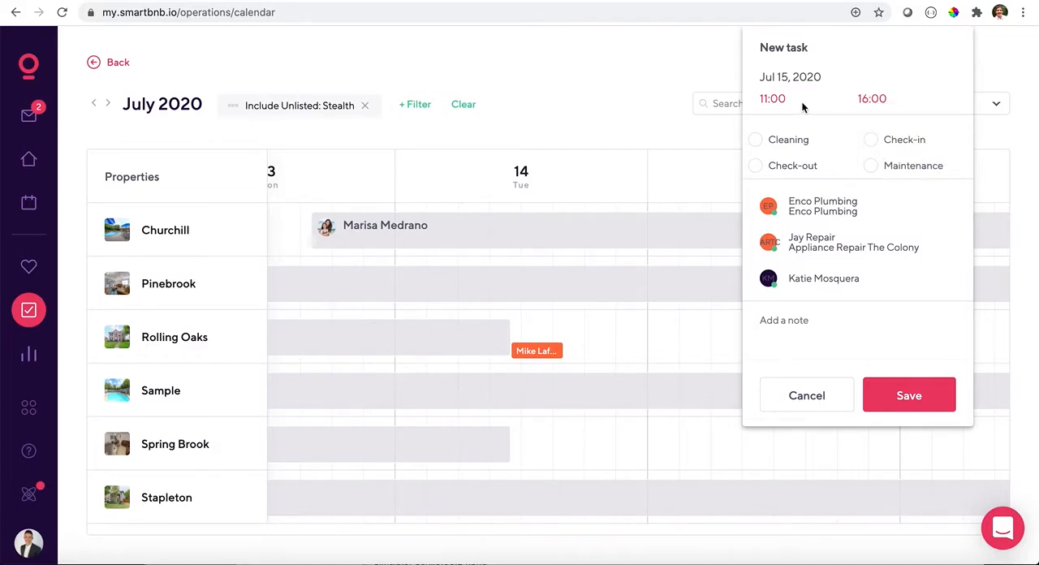
- Make the new task a Maintenance task with the note "Master bedroom door knob is broken", and discard it without saving
{"action": "left_click", "coordinate": [870, 167]}
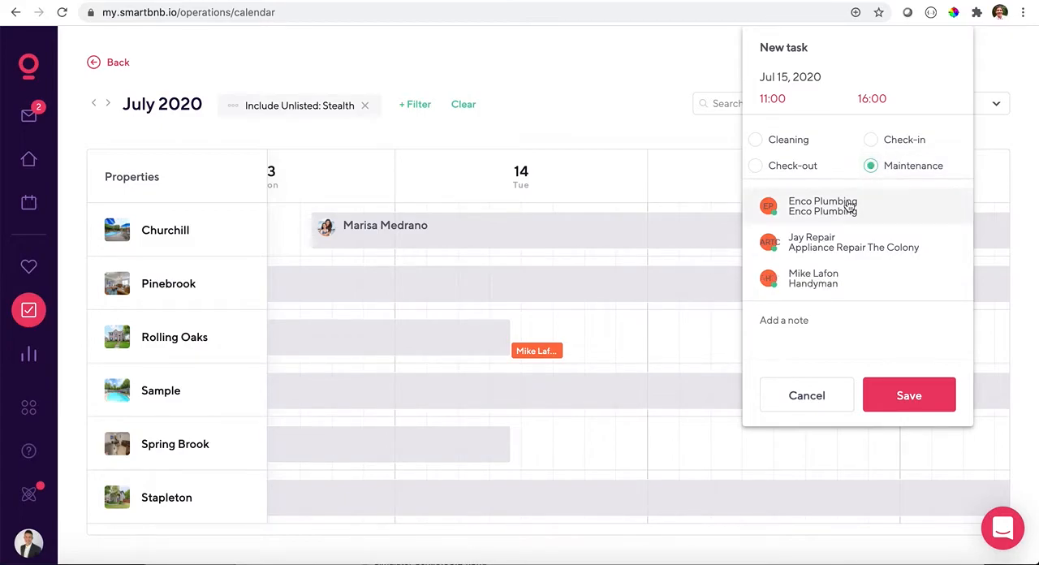
{"action": "scroll", "coordinate": [848, 206], "scroll_direction": "down", "scroll_amount": 1}
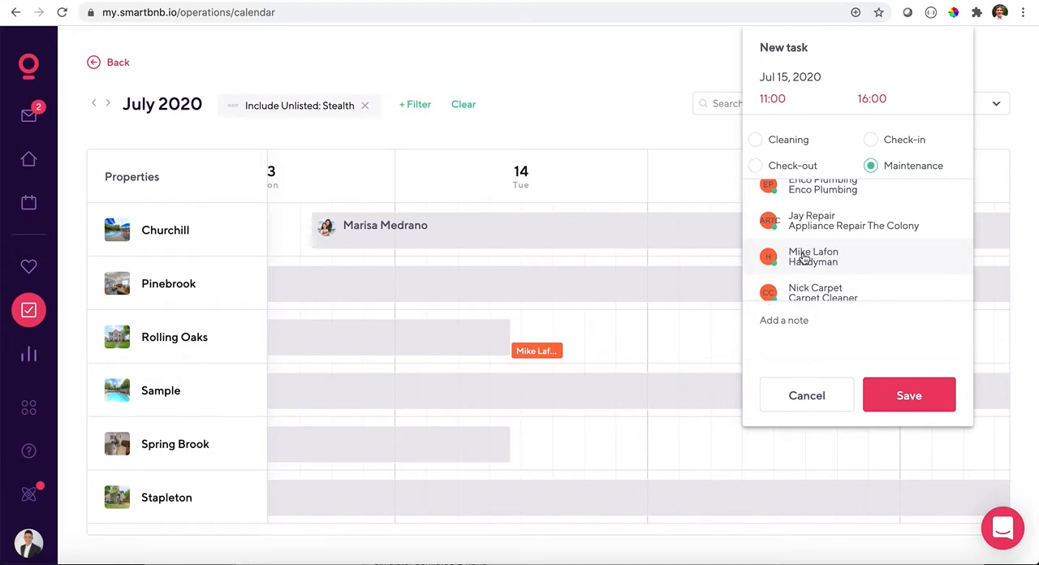
{"action": "left_click", "coordinate": [820, 339]}
{"action": "type", "text": "Master bedoroom door knob is borken"}
{"action": "key", "text": "BackSpace"}
{"action": "key", "text": "BackSpace"}
{"action": "key", "text": "BackSpace"}
{"action": "key", "text": "BackSpace"}
{"action": "key", "text": "BackSpace"}
{"action": "type", "text": "roken."}
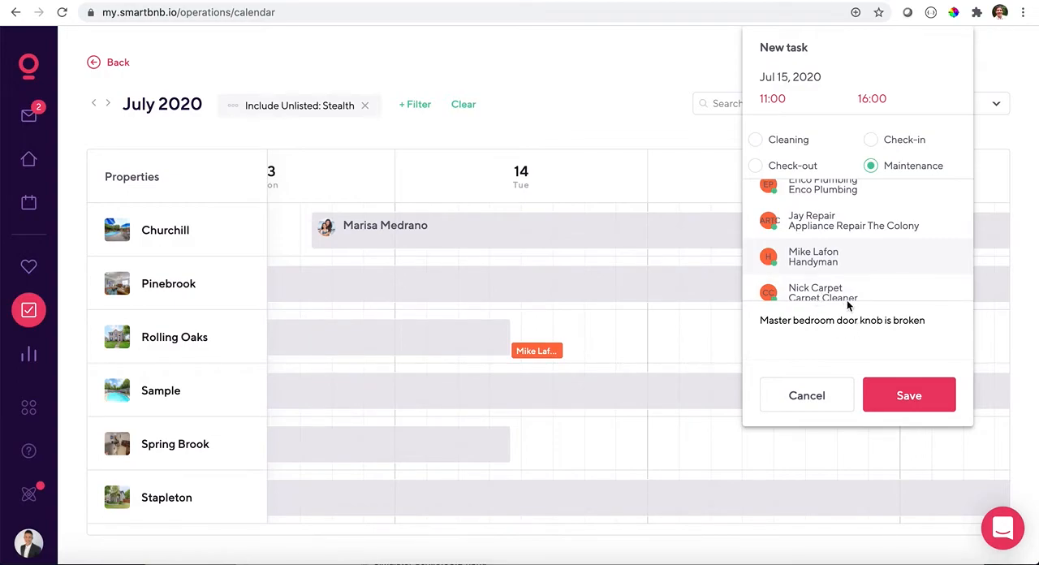
{"action": "left_click", "coordinate": [801, 396]}
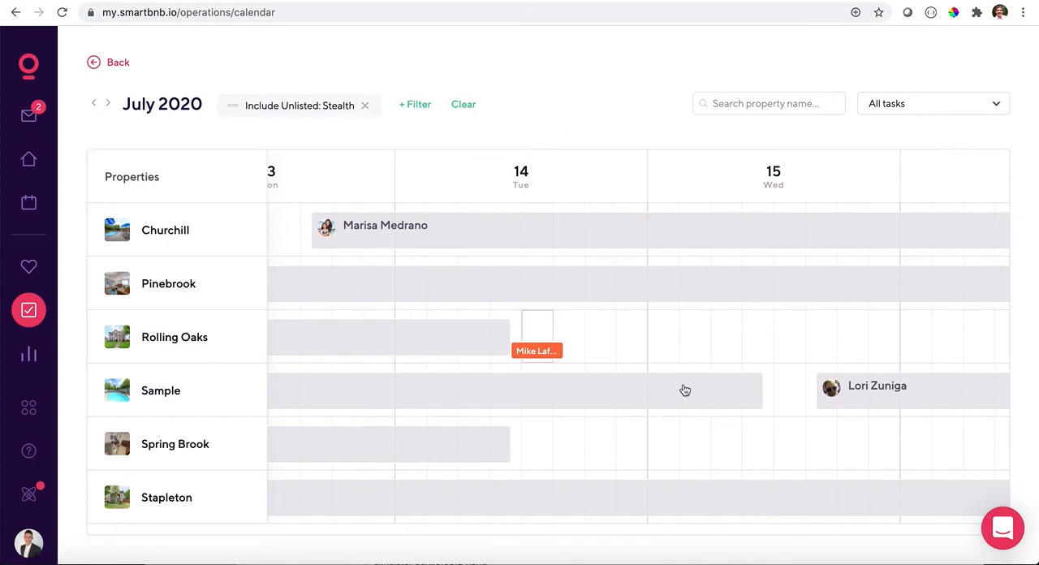
- Revisit the main dashboard, the message inbox and the weekly booking calendar
{"action": "left_click", "coordinate": [24, 71]}
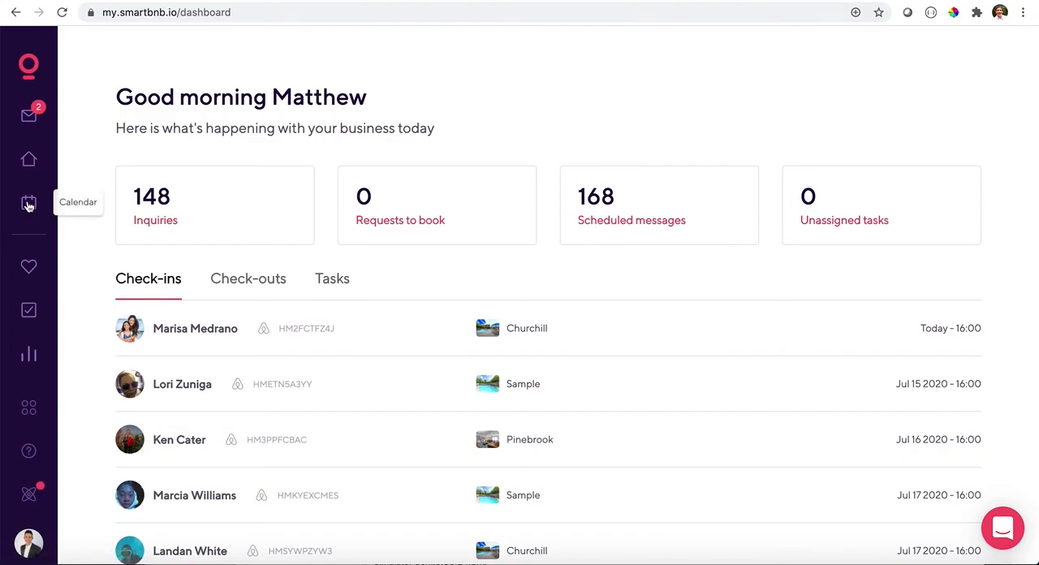
{"action": "left_click", "coordinate": [31, 117]}
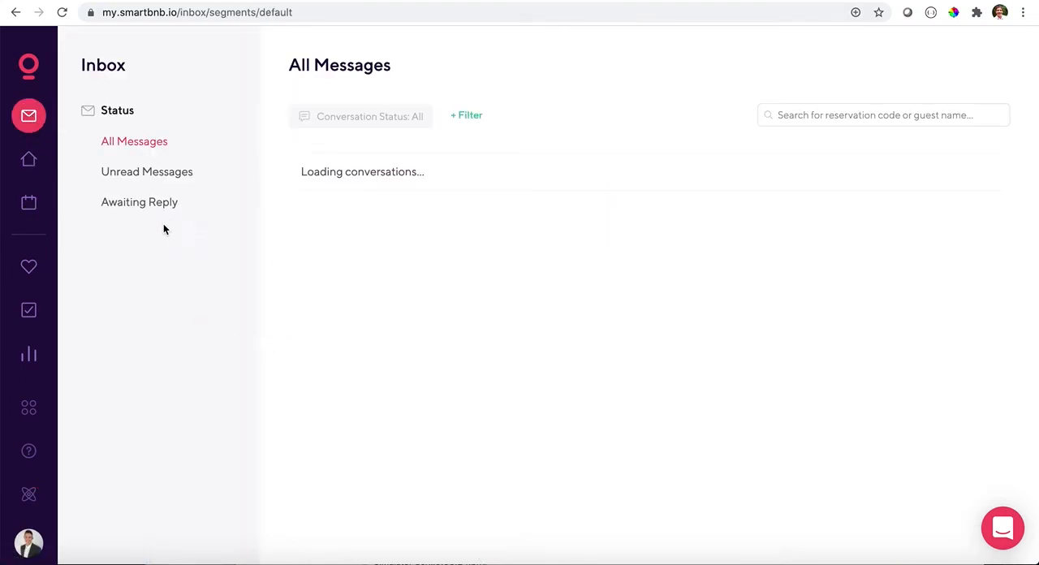
{"action": "left_click", "coordinate": [26, 209]}
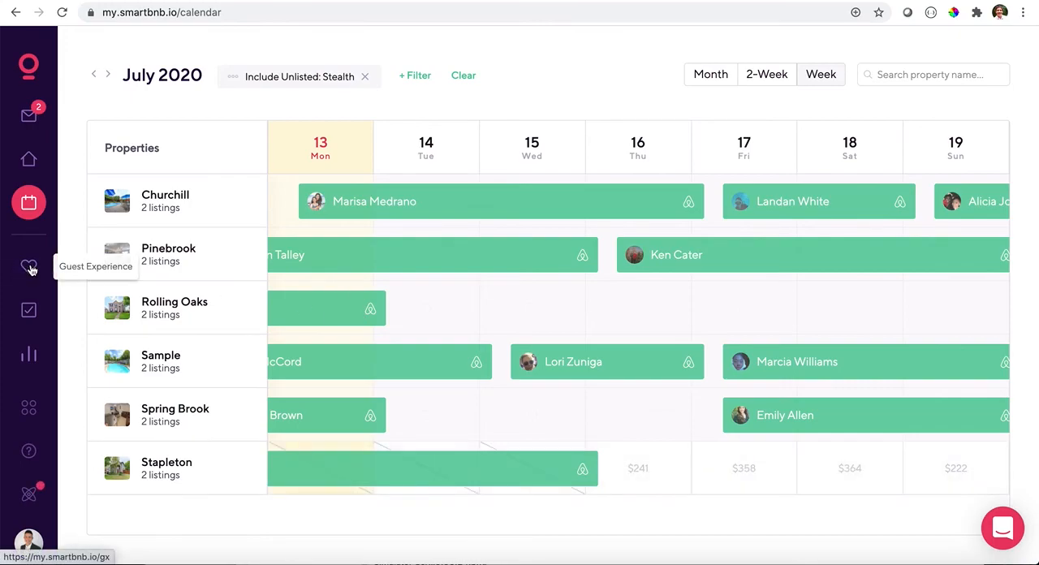
- Look over the Guest Experience overview with its pending messages, and return to the main dashboard
{"action": "left_click", "coordinate": [29, 267]}
{"action": "scroll", "coordinate": [464, 357], "scroll_direction": "down", "scroll_amount": 5}
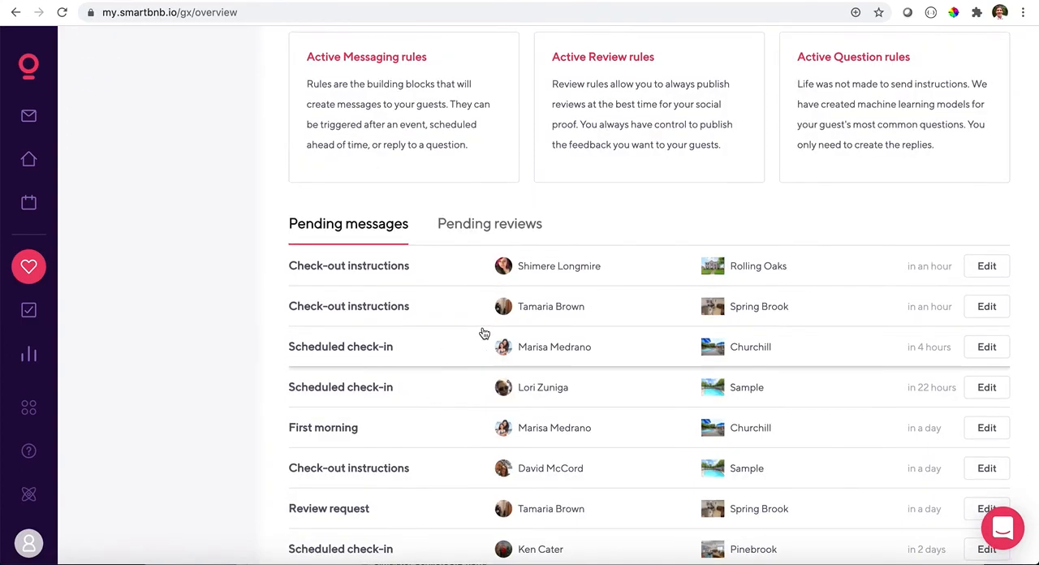
{"action": "scroll", "coordinate": [365, 300], "scroll_direction": "up", "scroll_amount": 5}
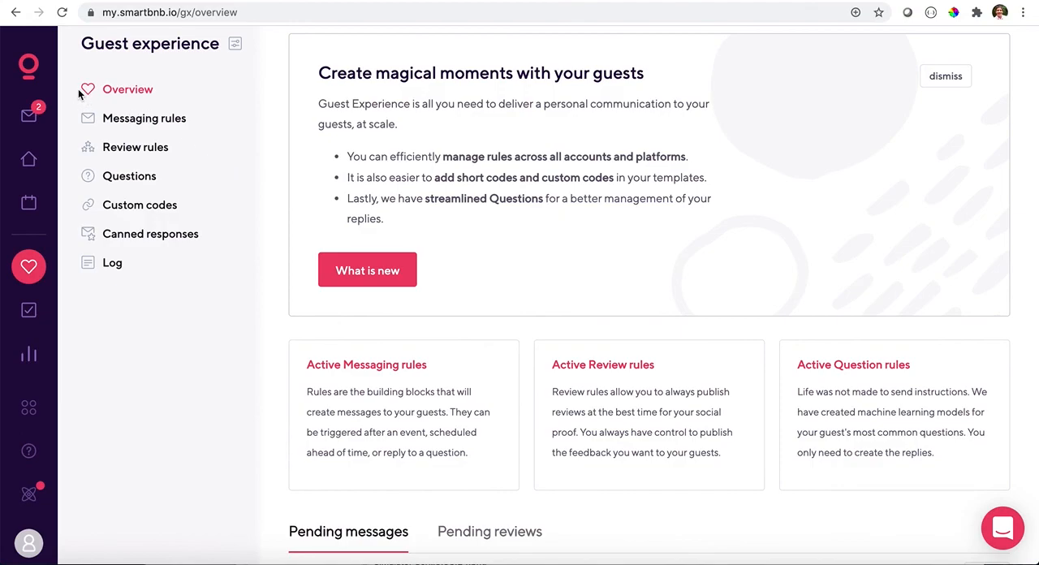
{"action": "left_click", "coordinate": [30, 67]}
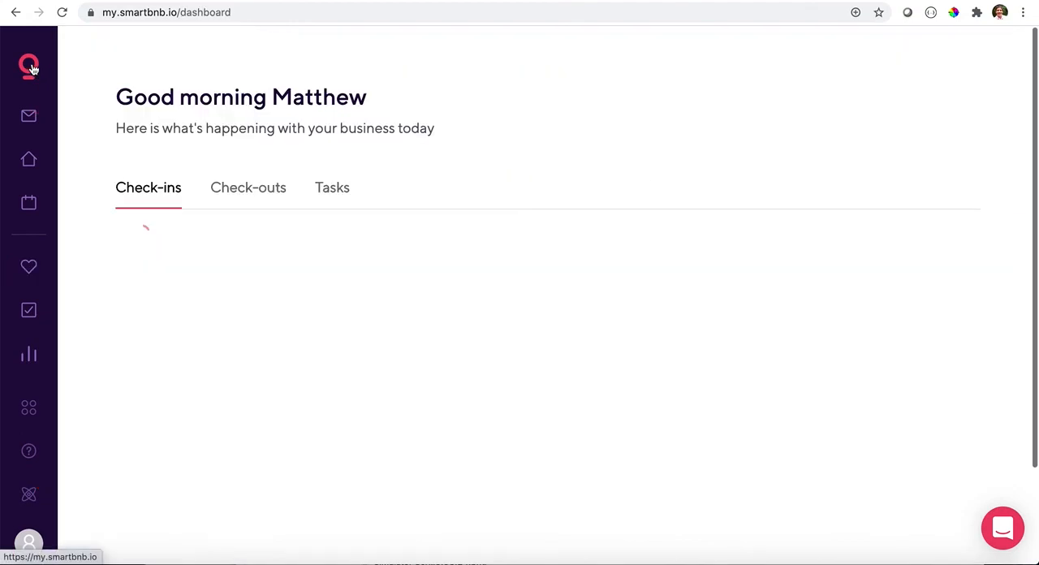